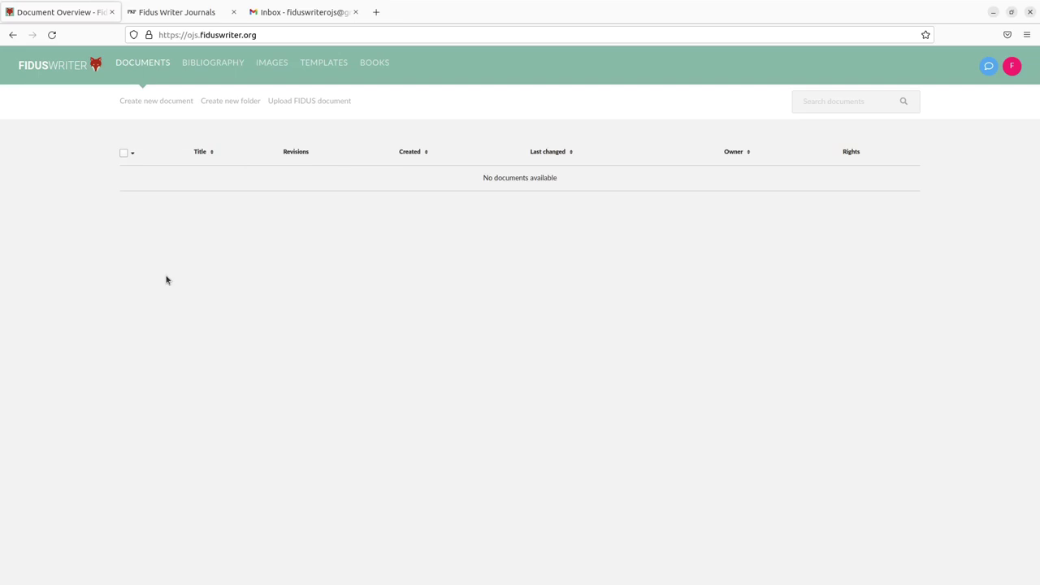
# Enable the Fidus Writer Integration Plugin in Administration > Site Settings > Plugins and expand its row
pyautogui.click(178, 13)
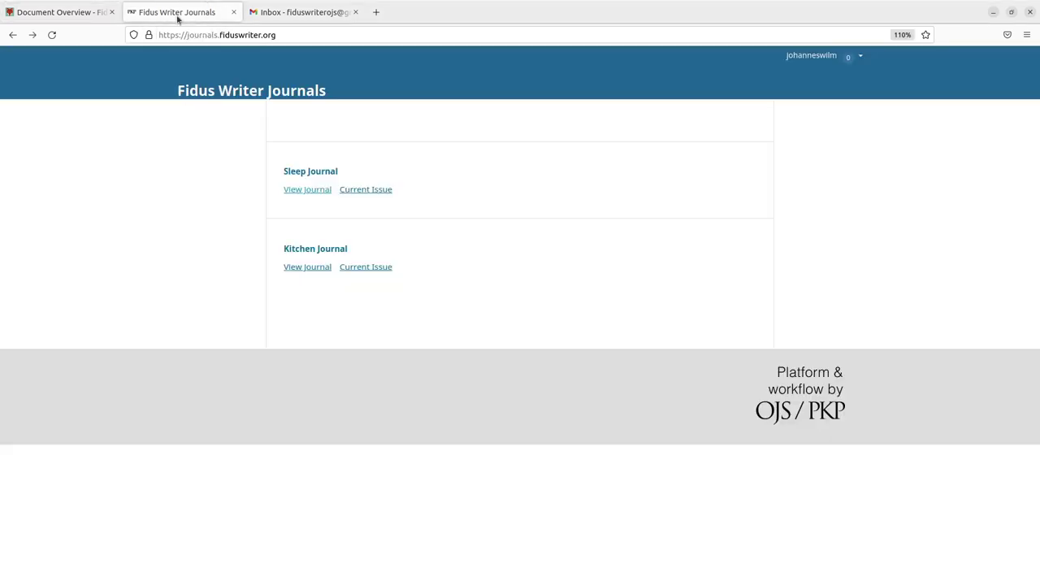
pyautogui.click(74, 14)
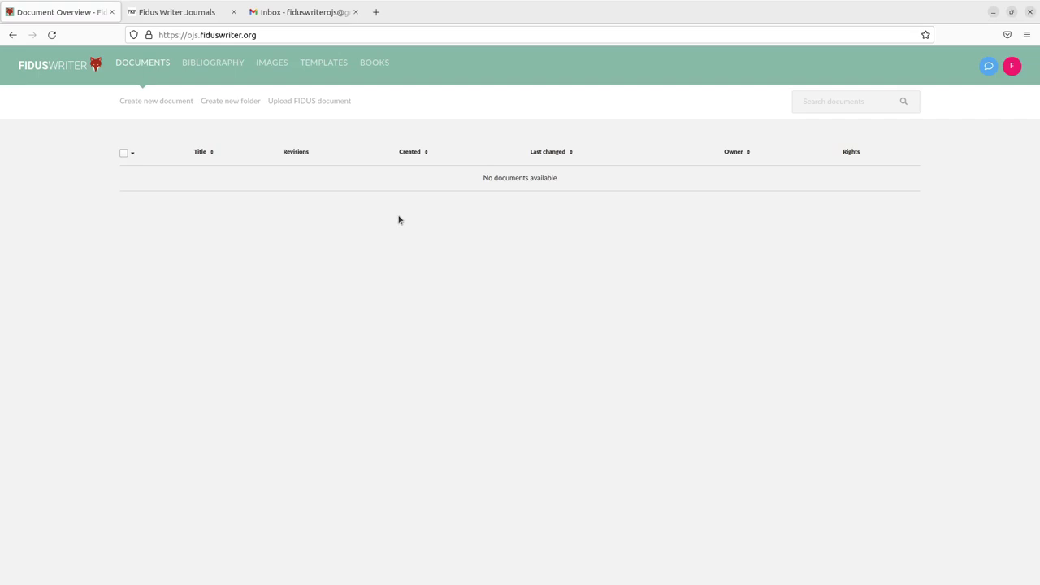
pyautogui.click(195, 14)
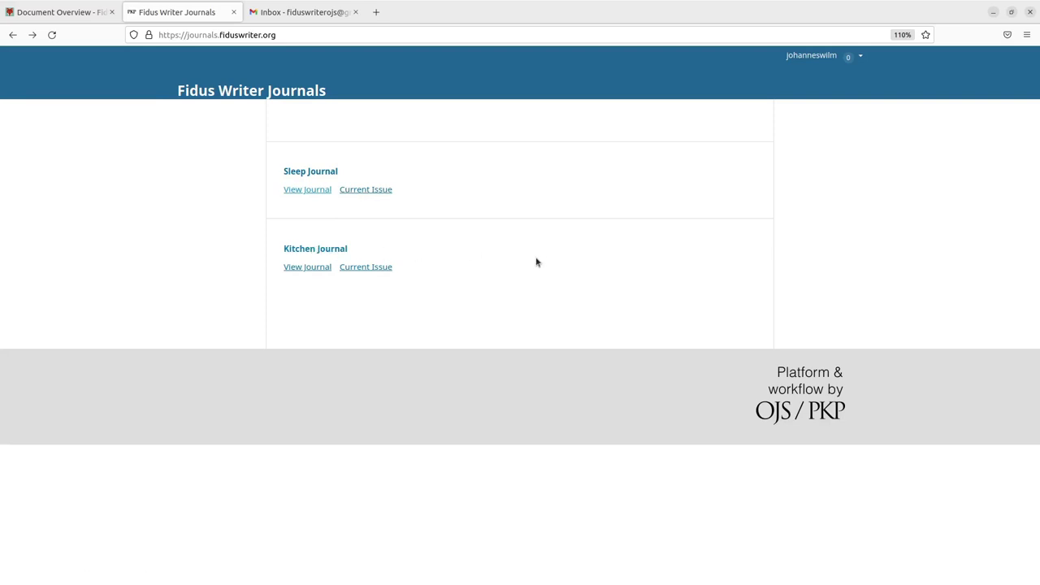
pyautogui.click(853, 59)
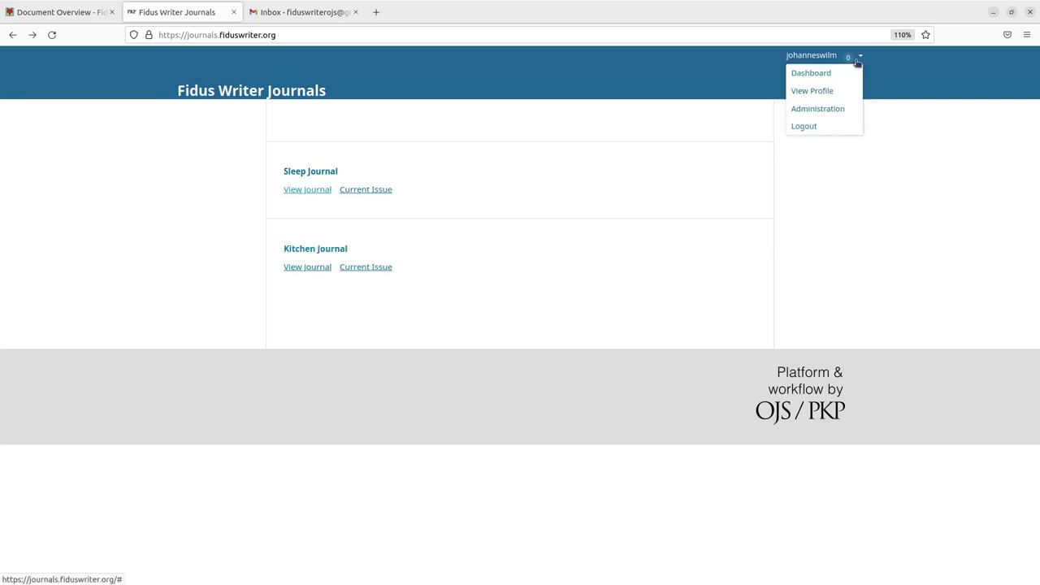
pyautogui.click(845, 111)
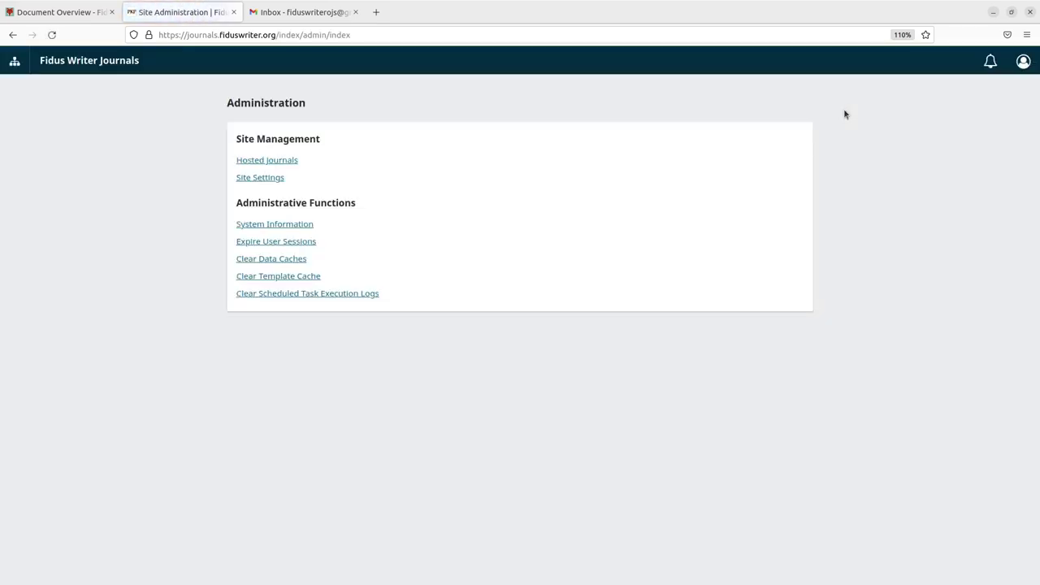
pyautogui.click(272, 178)
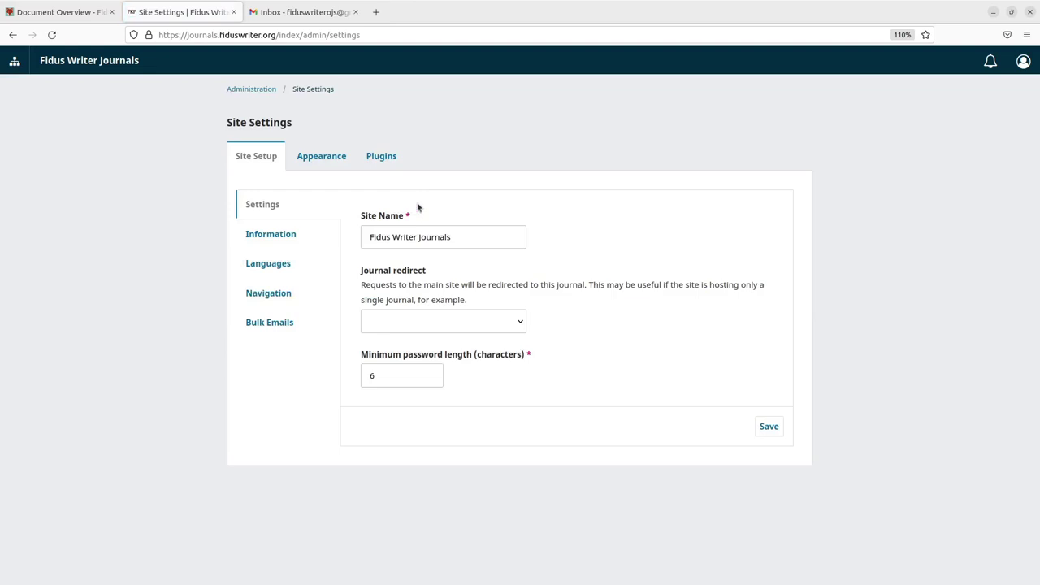
pyautogui.click(388, 158)
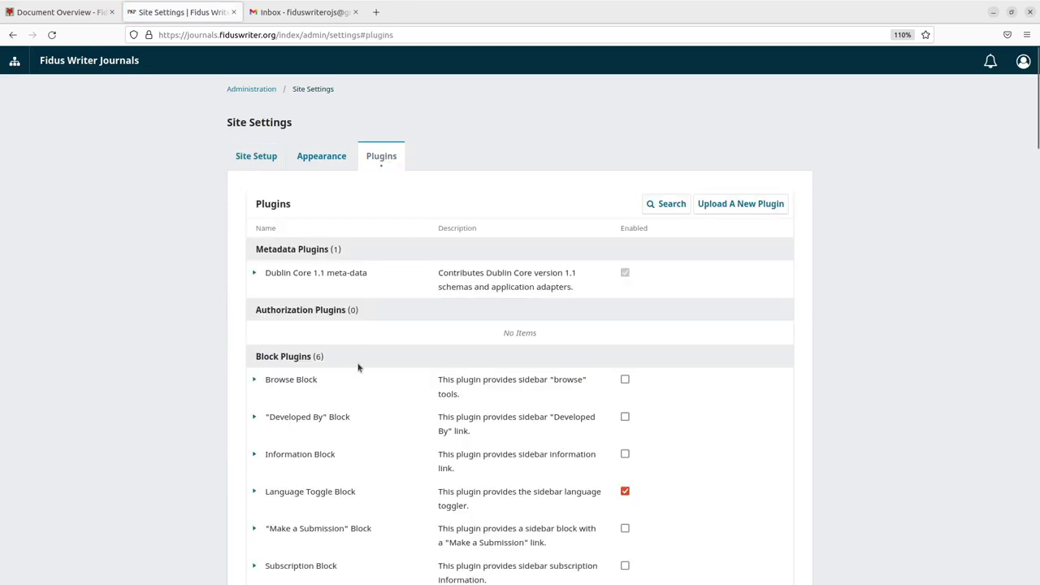
pyautogui.scroll(-5, 372, 363)
pyautogui.scroll(-3, 374, 362)
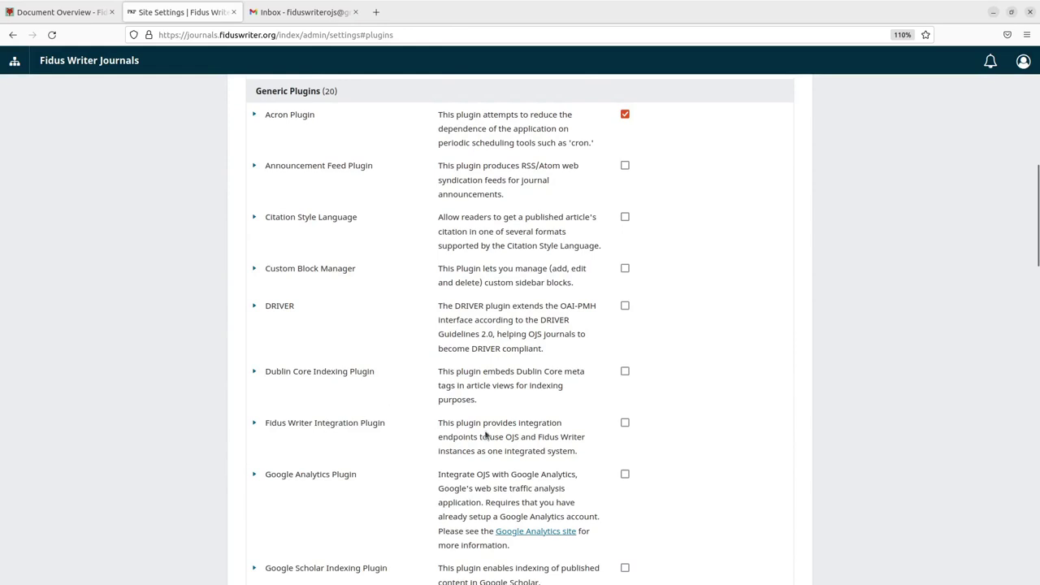
pyautogui.click(625, 423)
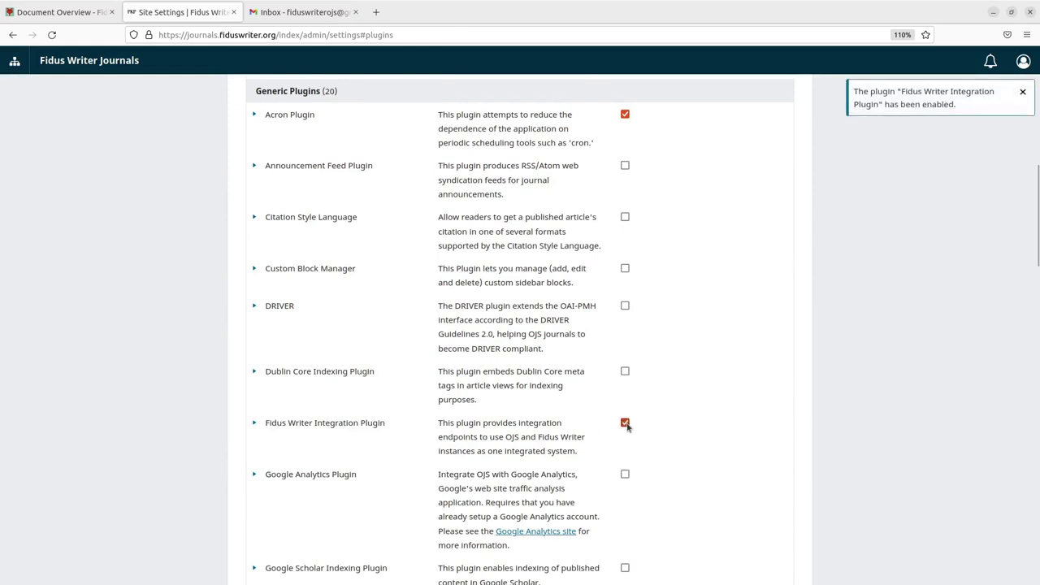
pyautogui.click(255, 424)
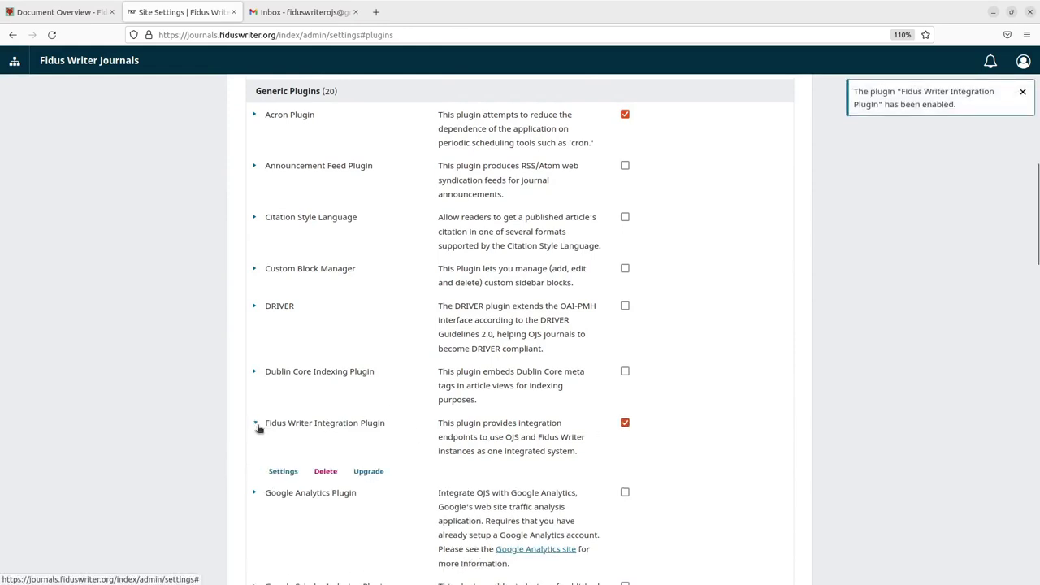
# Replace the plugin's placeholder API key with a new secret key, copy it, and save
pyautogui.click(282, 472)
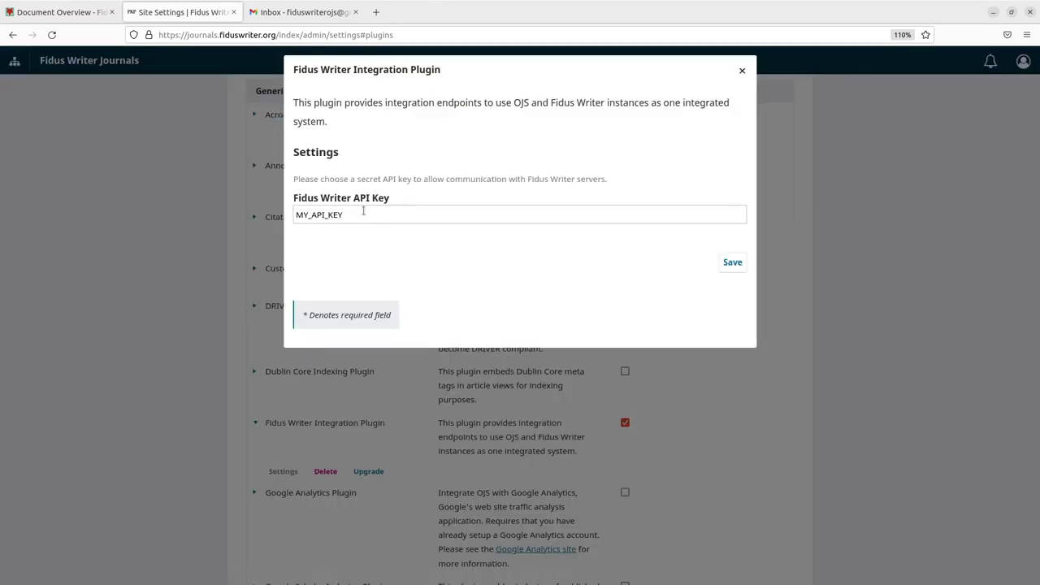
pyautogui.moveTo(363, 215); pyautogui.dragTo(290, 206)
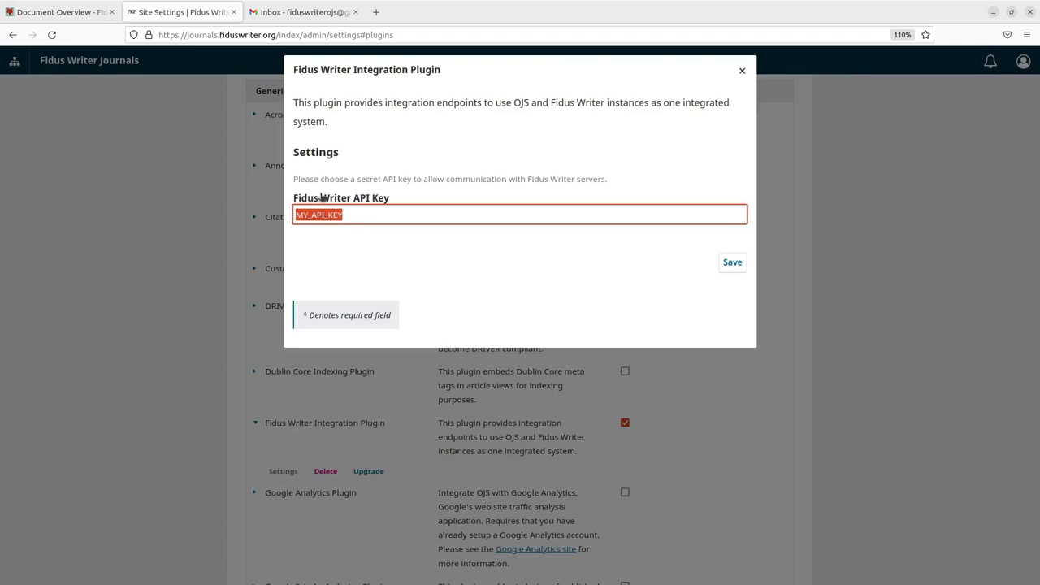
pyautogui.press('BackSpace')
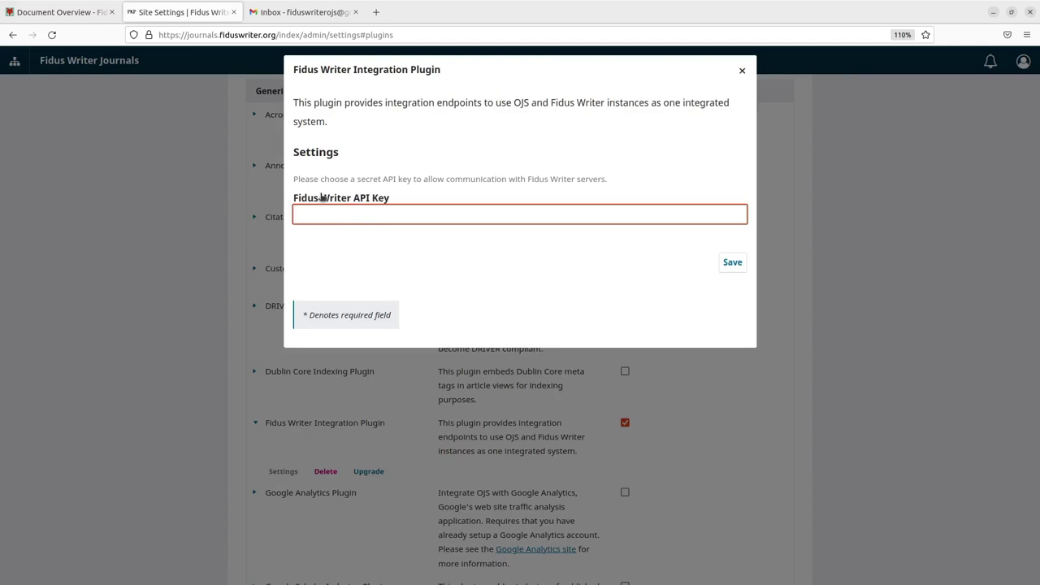
pyautogui.write('MySECRETKEY')
pyautogui.press('Home')
pyautogui.press('Right')
pyautogui.press('Right')
pyautogui.press('BackSpace')
pyautogui.write('Y')
pyautogui.moveTo(367, 216); pyautogui.dragTo(289, 211)
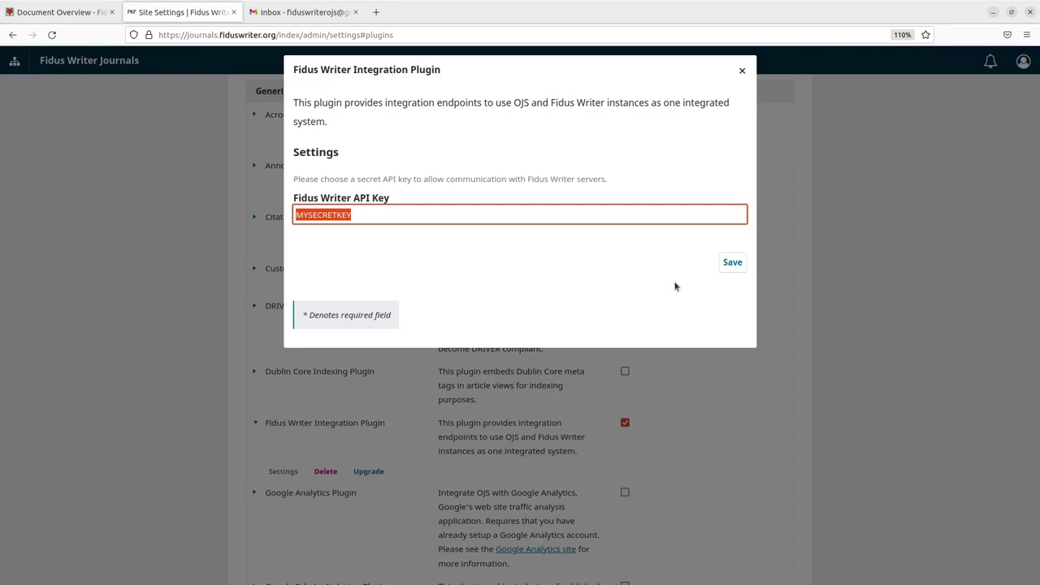
pyautogui.click(733, 262)
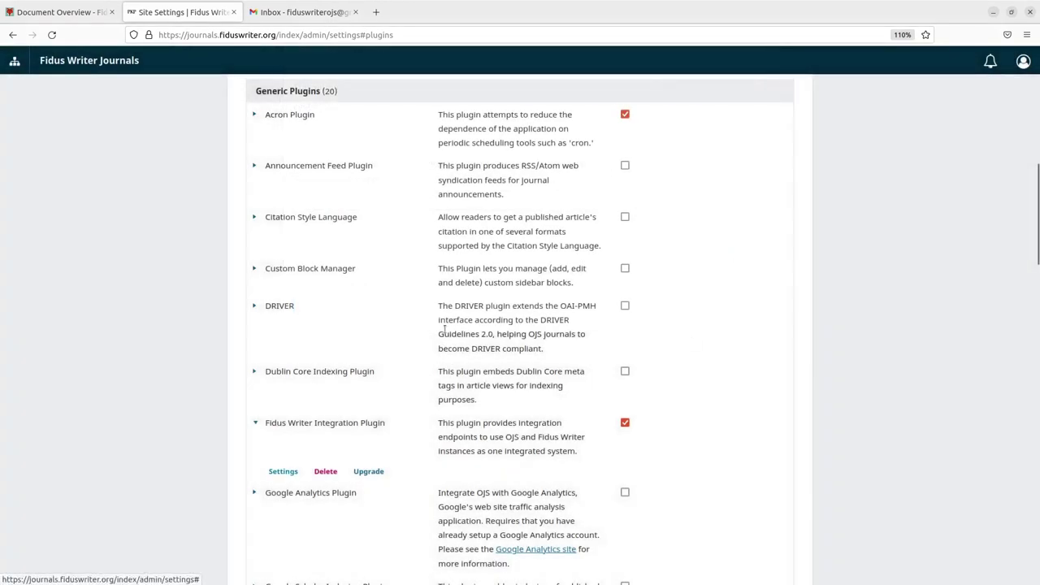
# Go to Fidus Writer's /admin/ site and open OJS Journals > Register Journals
pyautogui.click(57, 13)
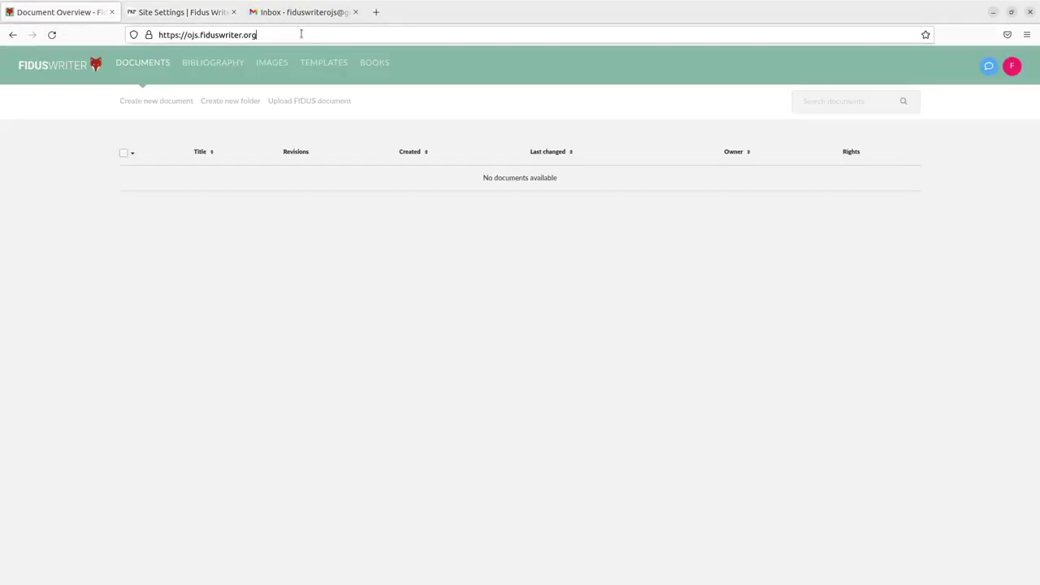
pyautogui.click(300, 35)
pyautogui.click(309, 34)
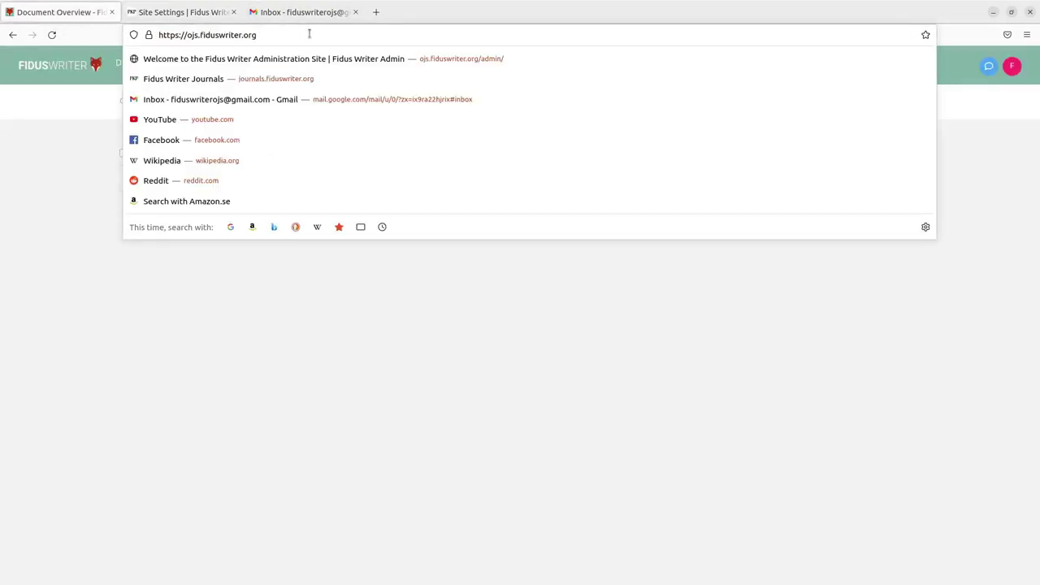
pyautogui.write('/ad')
pyautogui.press('Return')
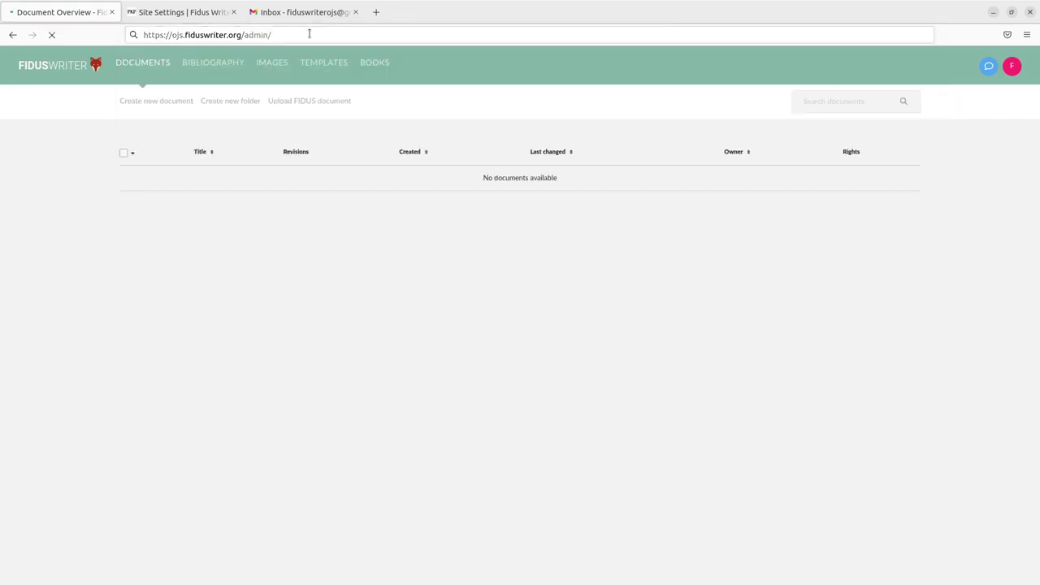
pyautogui.scroll(-3, 170, 409)
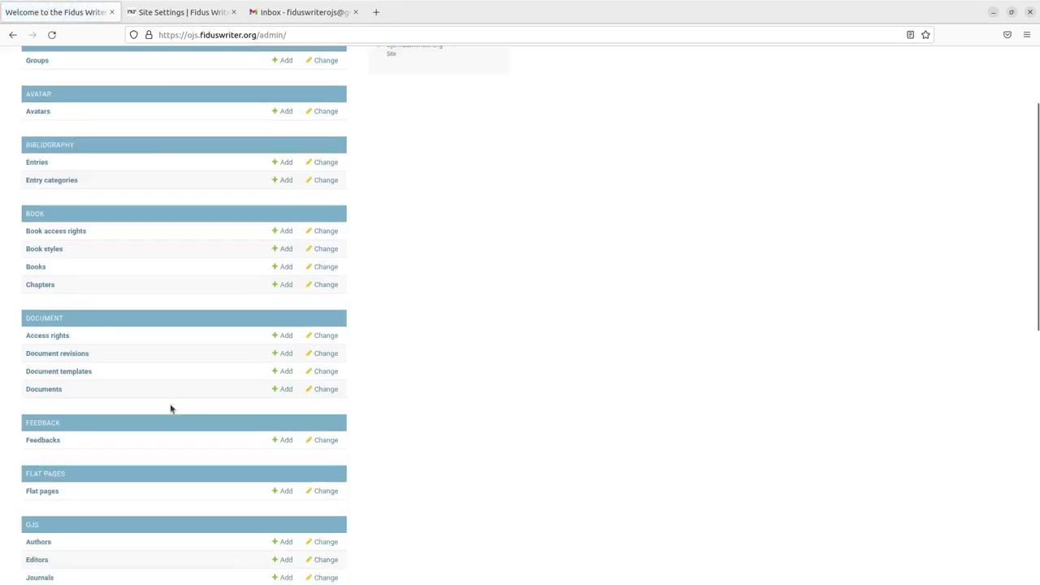
pyautogui.scroll(-5, 170, 409)
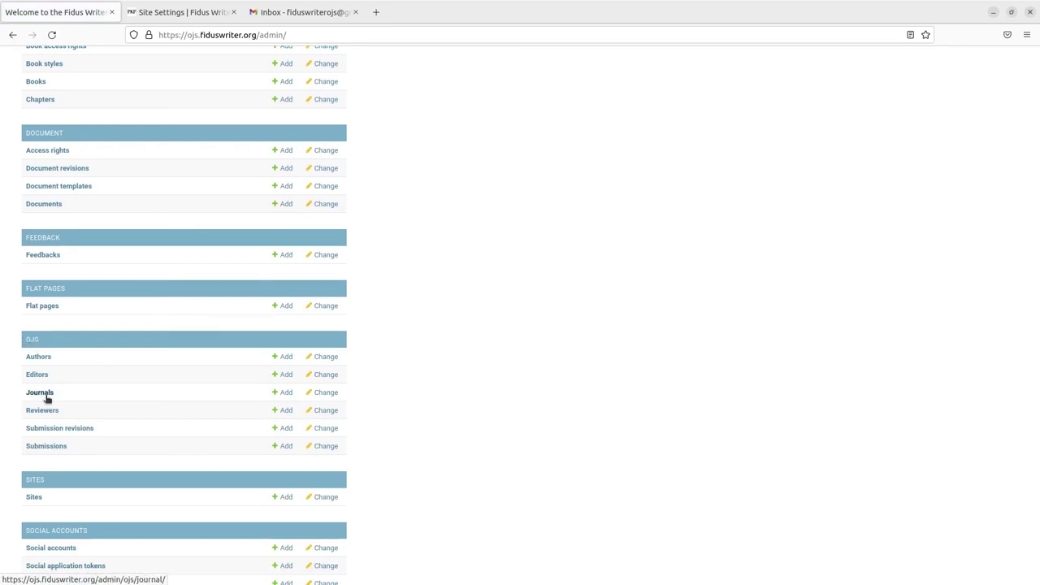
pyautogui.click(39, 393)
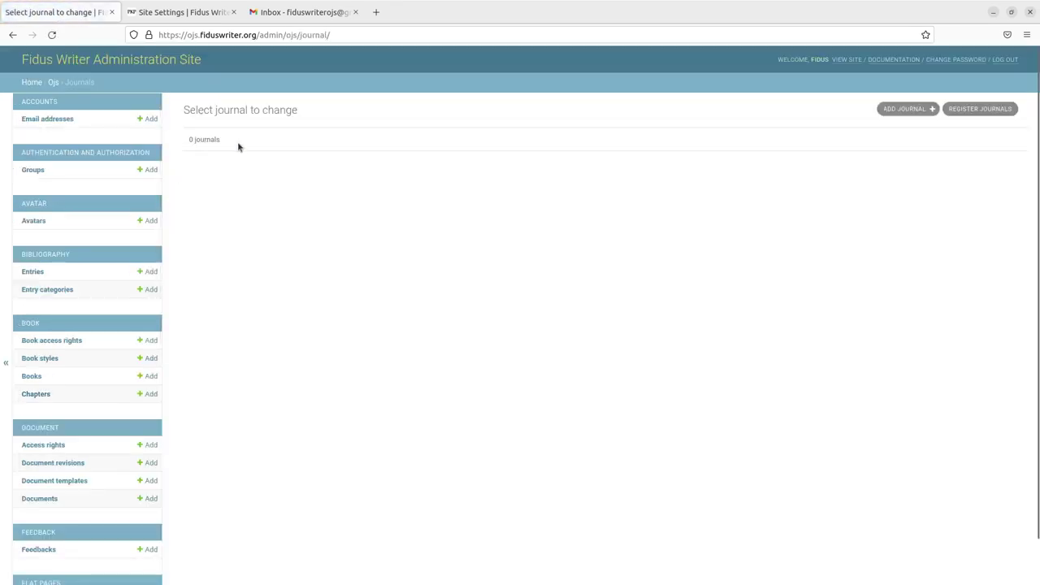
pyautogui.click(1003, 109)
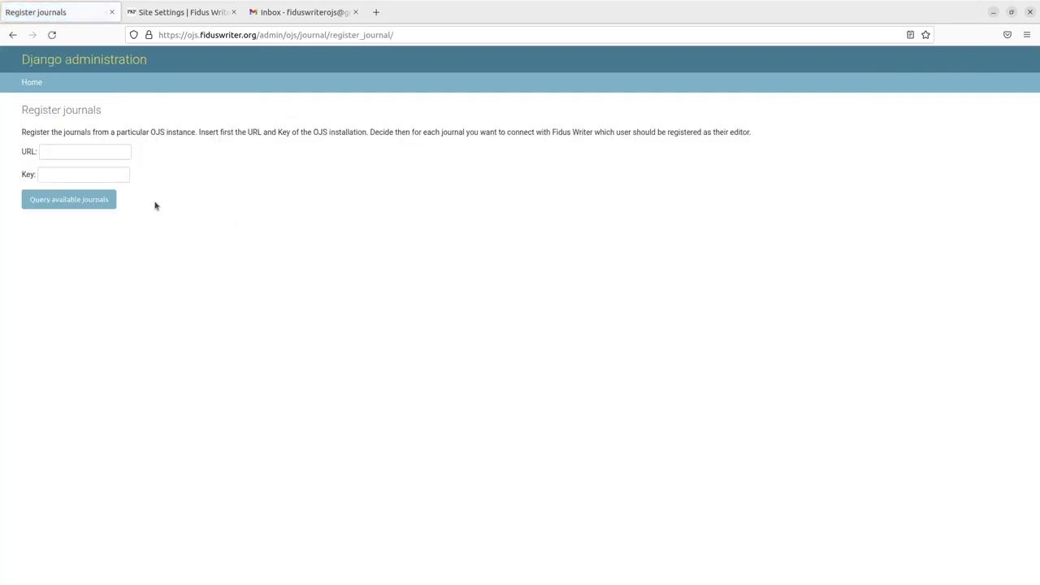
# Paste the OJS API key and journals site URL into the form and query available journals
pyautogui.click(67, 172)
pyautogui.hotkey('ctrl', 'v')
pyautogui.click(167, 15)
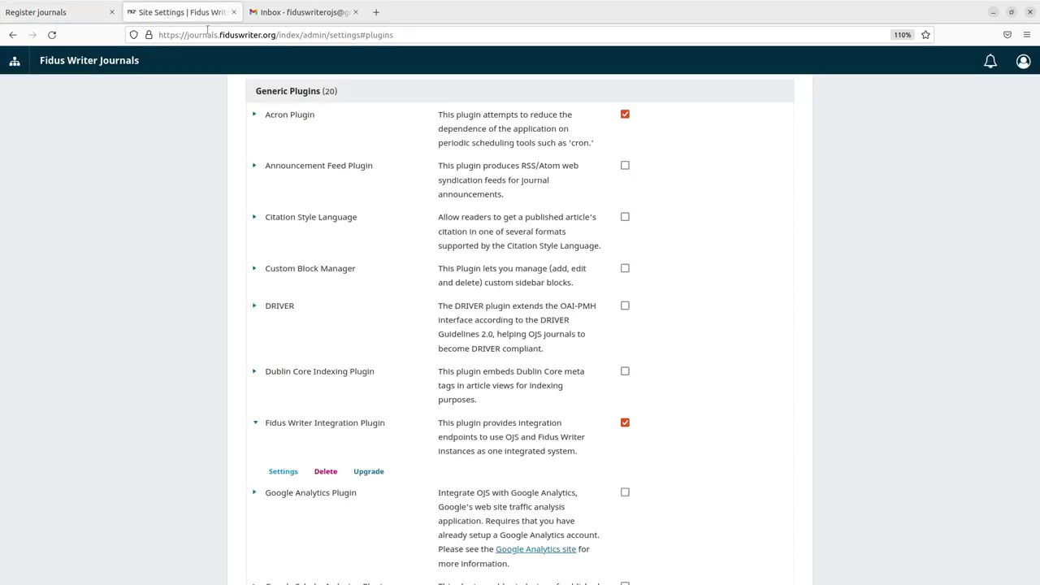
pyautogui.moveTo(277, 35); pyautogui.dragTo(133, 33)
pyautogui.hotkey('ctrl', 'c')
pyautogui.click(35, 12)
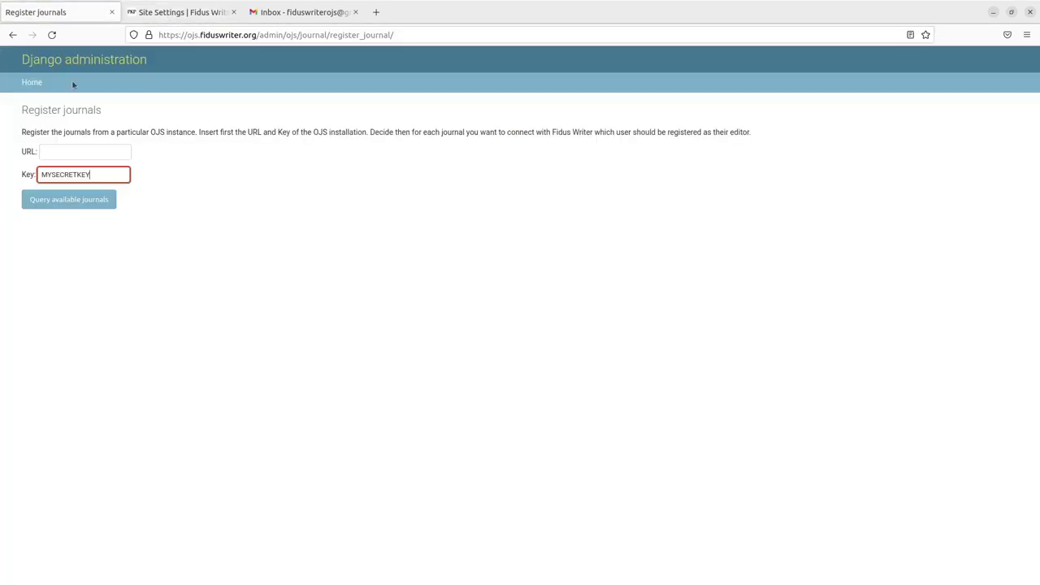
pyautogui.click(70, 153)
pyautogui.hotkey('ctrl', 'v')
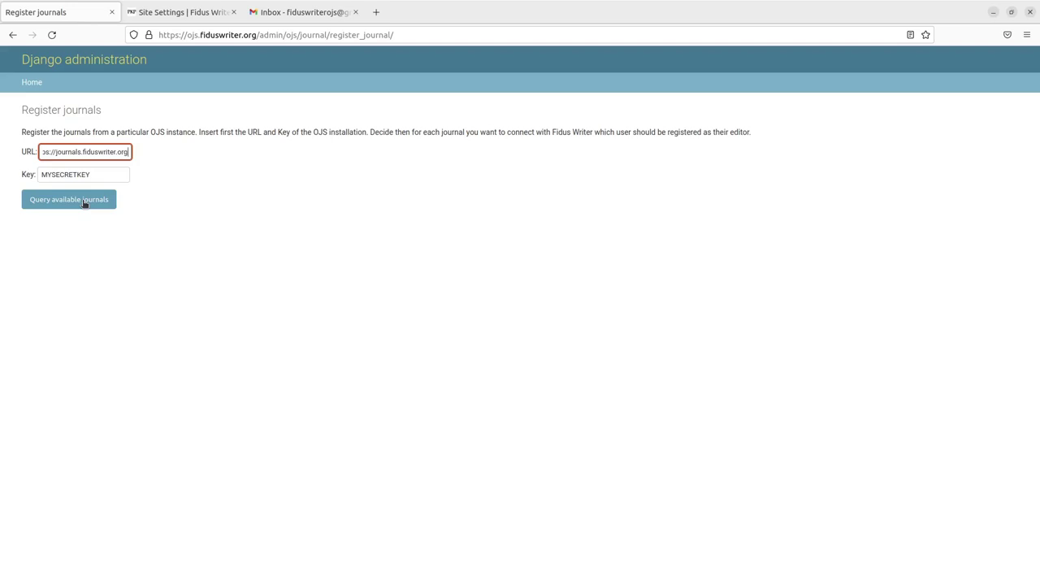
pyautogui.click(83, 203)
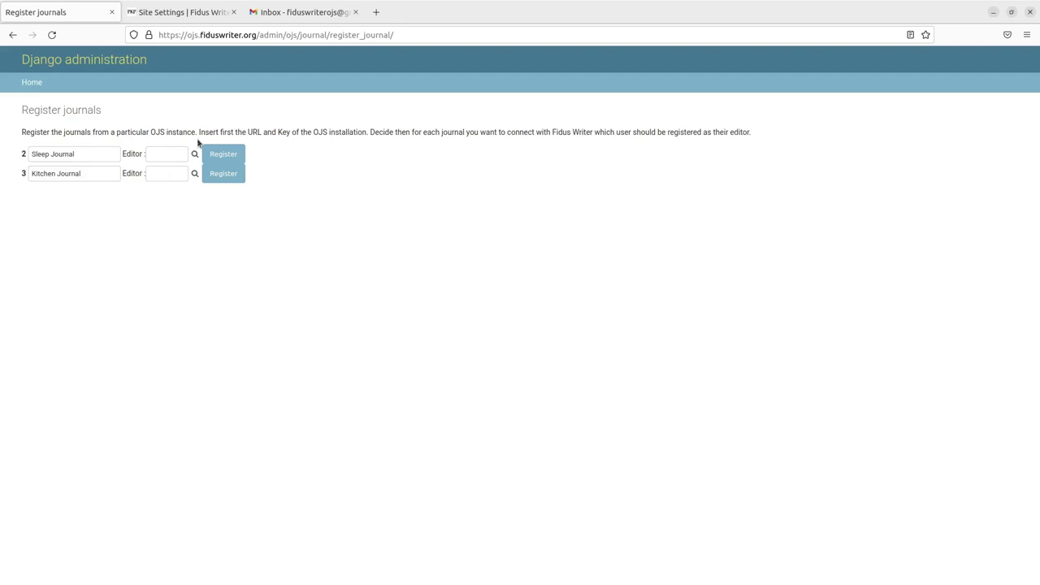
# Assign editor 10 to Sleep Journal and Kitchen Journal and register both
pyautogui.click(195, 154)
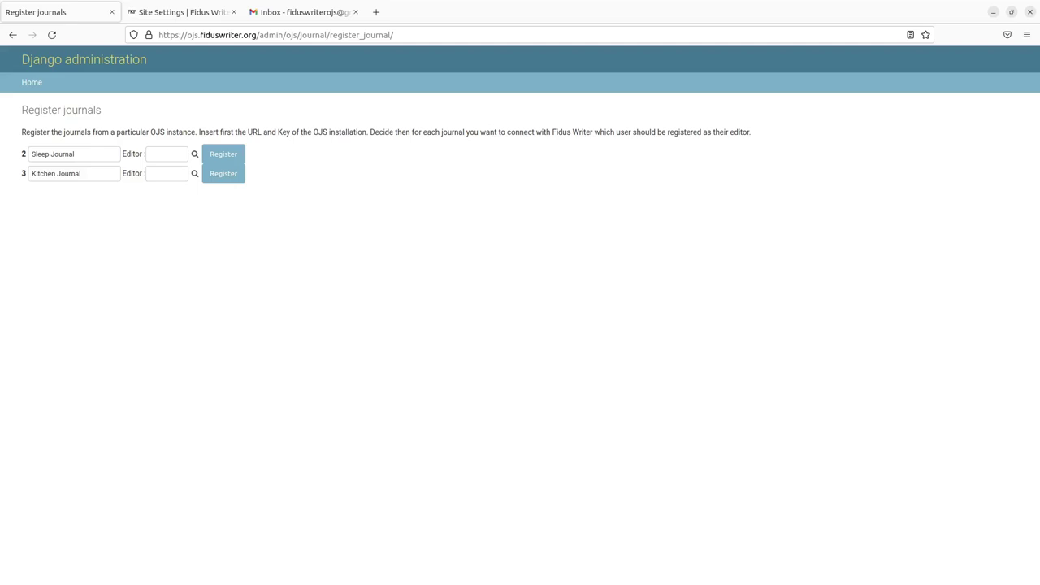
pyautogui.click(195, 174)
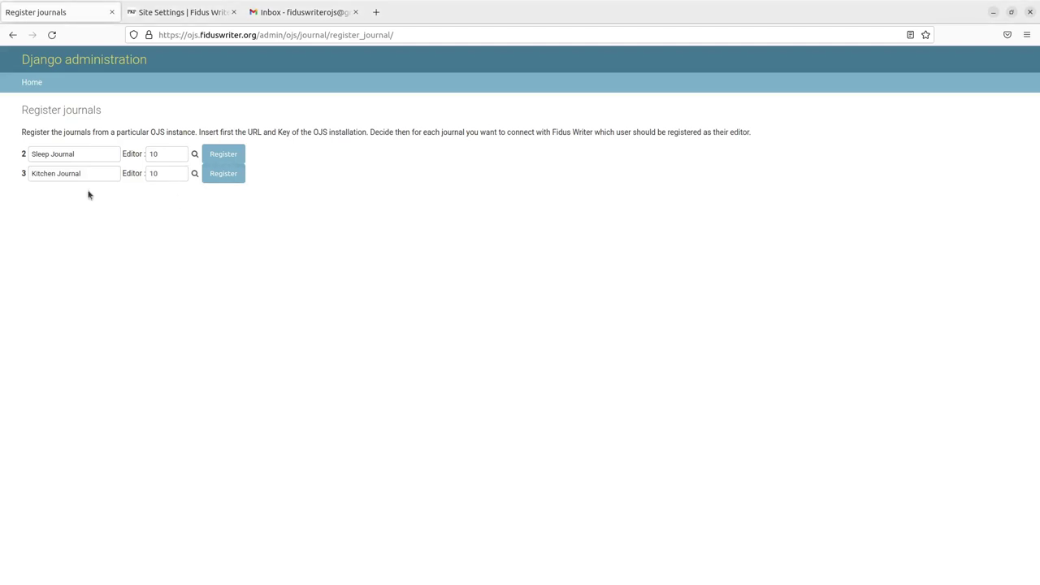
pyautogui.click(218, 154)
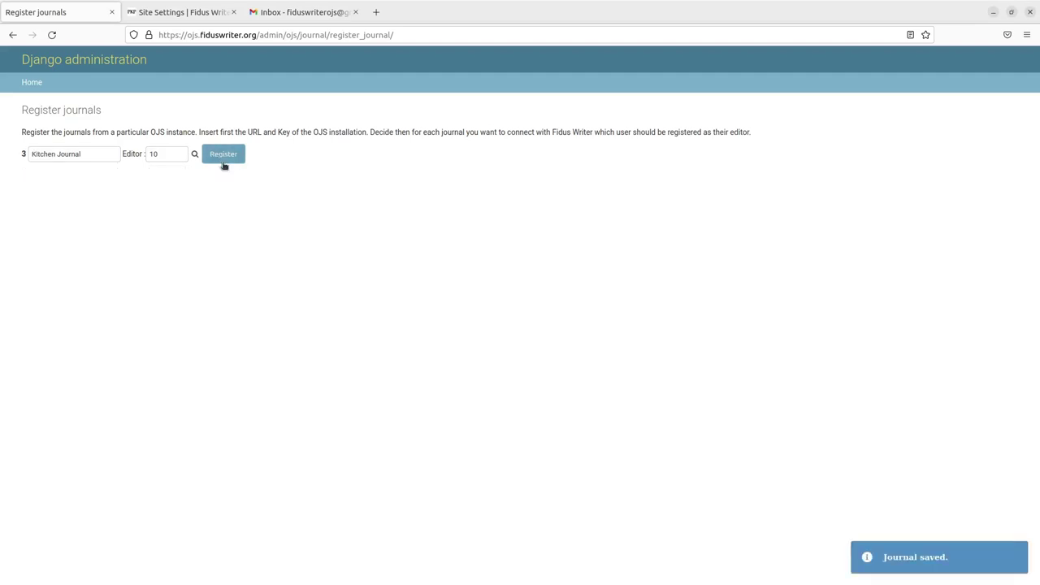
pyautogui.click(223, 155)
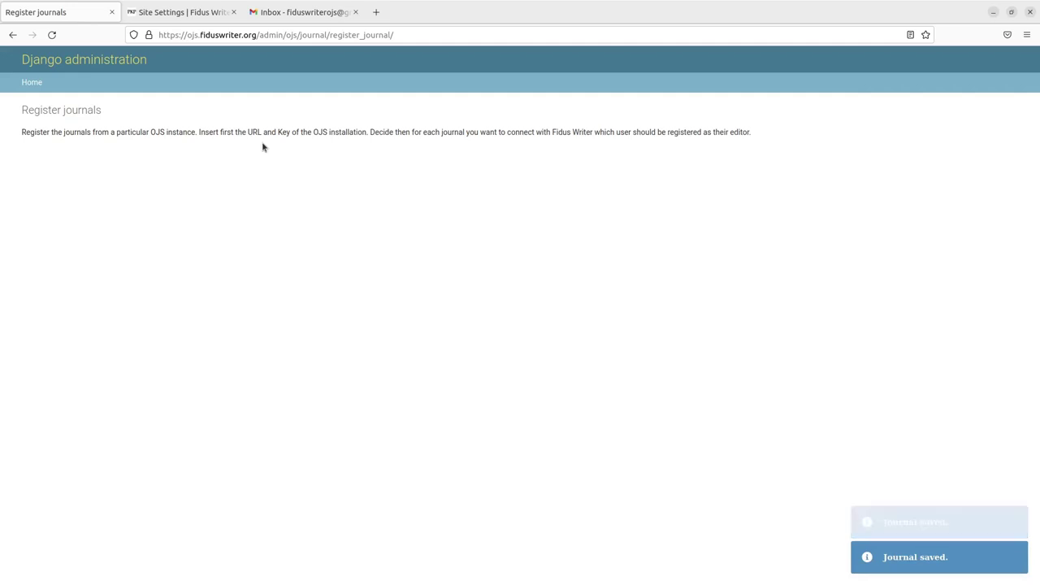
# Log out of the Fidus Writer admin and log back in with the author's account
pyautogui.click(32, 83)
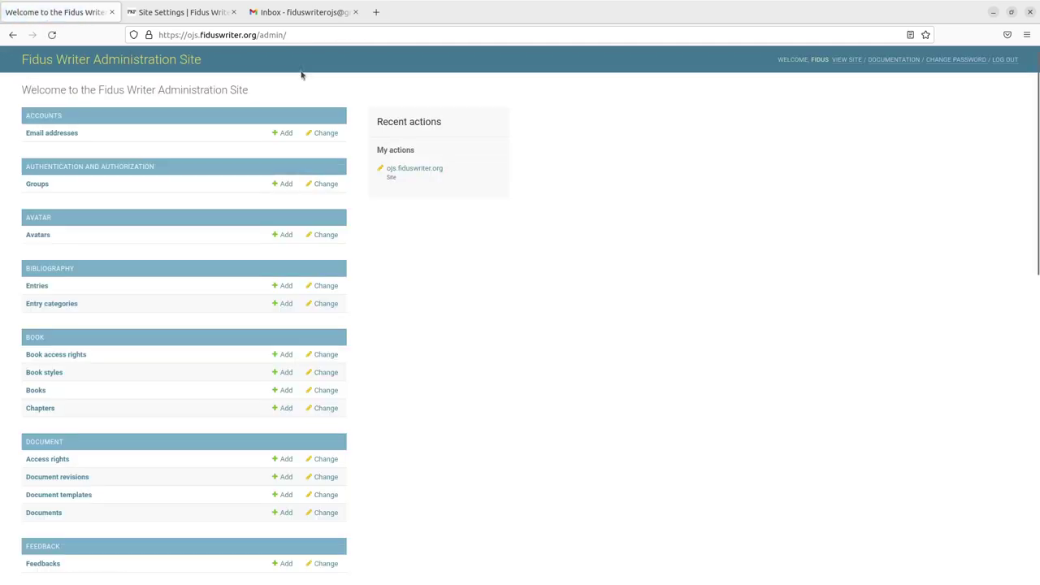
pyautogui.click(1006, 60)
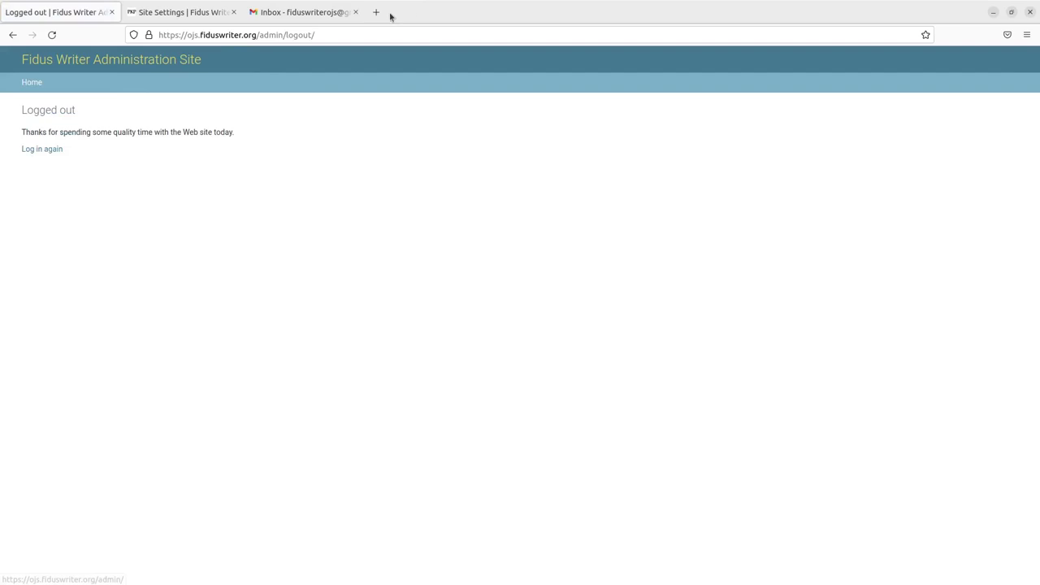
pyautogui.moveTo(258, 35); pyautogui.dragTo(414, 34)
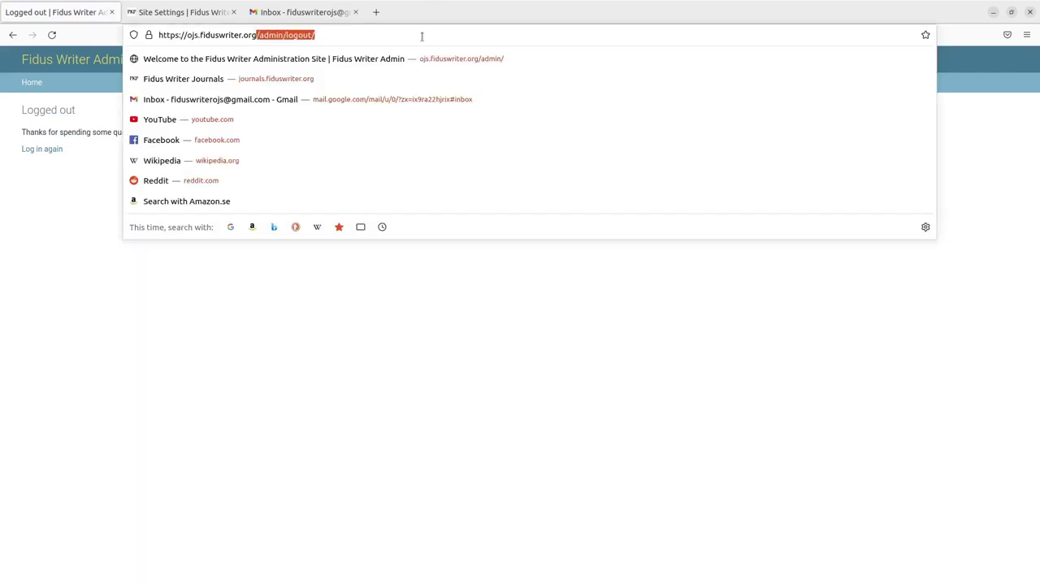
pyautogui.press('BackSpace')
pyautogui.press('Return')
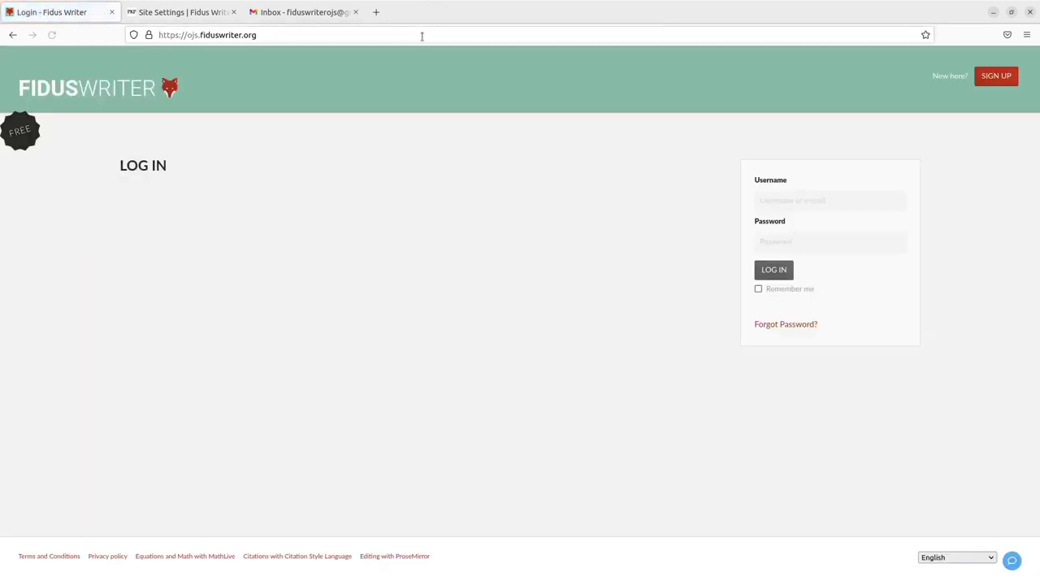
pyautogui.click(818, 202)
pyautogui.click(766, 274)
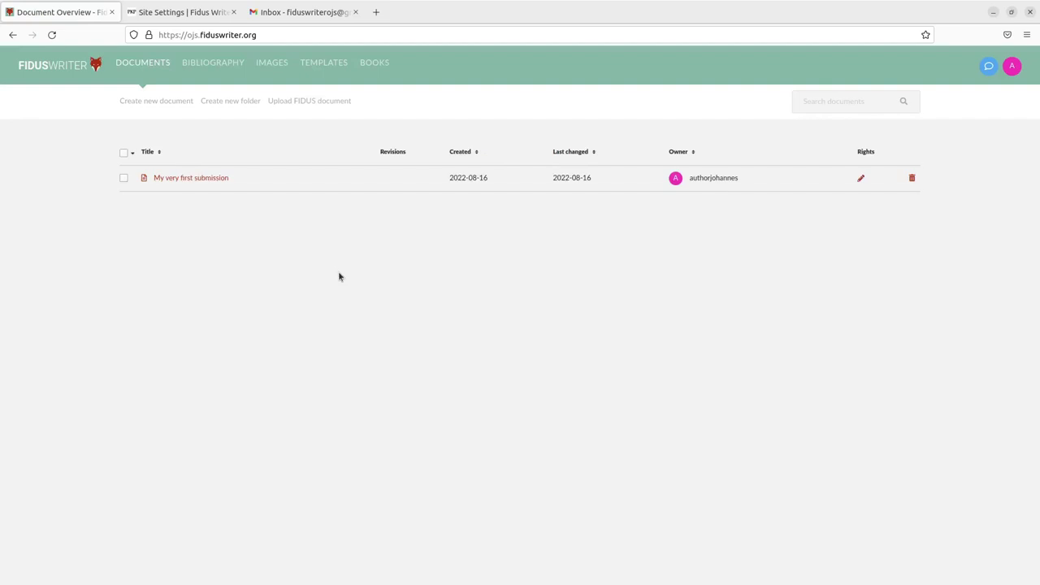
# Open the document 'My very first submission' in the Fidus Writer editor
pyautogui.click(169, 179)
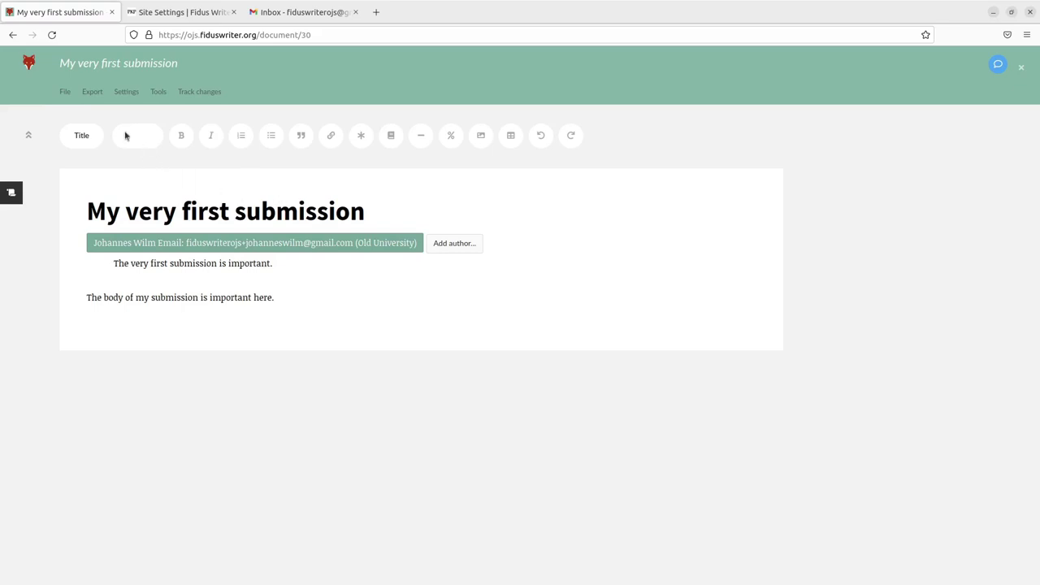
pyautogui.click(65, 92)
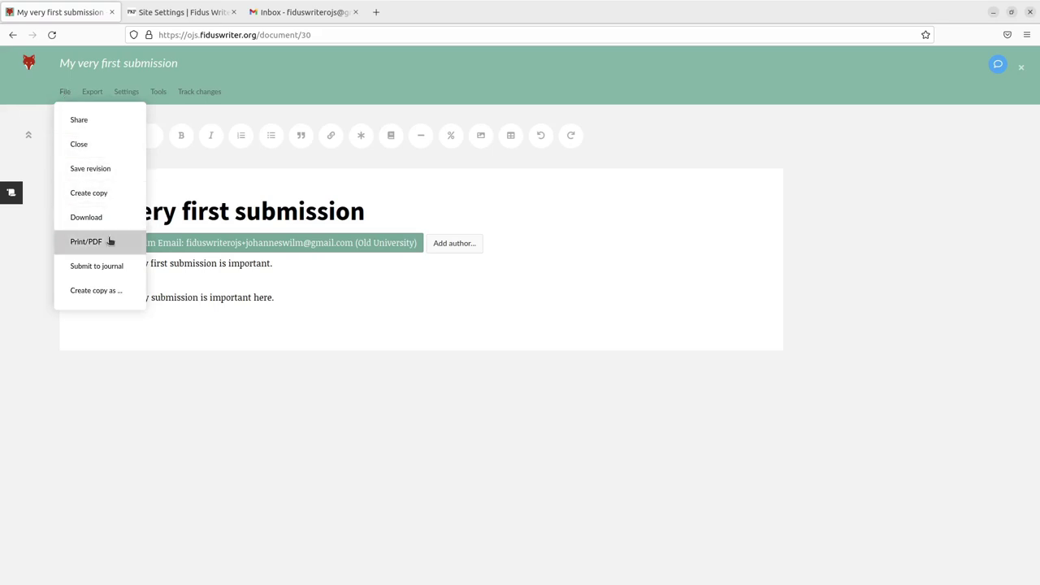
# Submit 'My very first submission' to Sleep Journal via File > Submit to journal
pyautogui.click(113, 267)
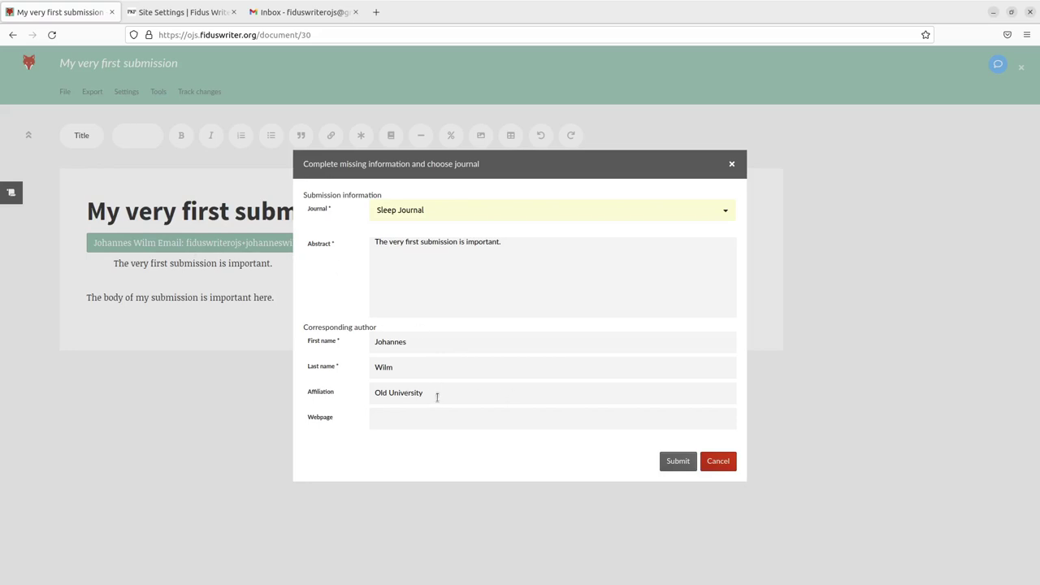
pyautogui.click(677, 461)
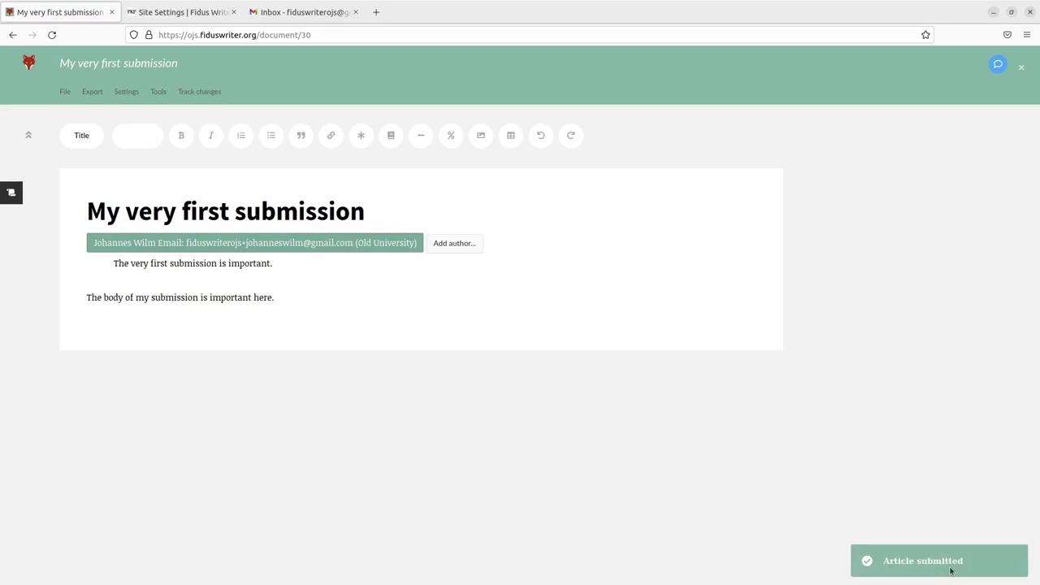
# Check the two Sleep Journal submission e-mails in Gmail, then return to the OJS site settings
pyautogui.click(305, 15)
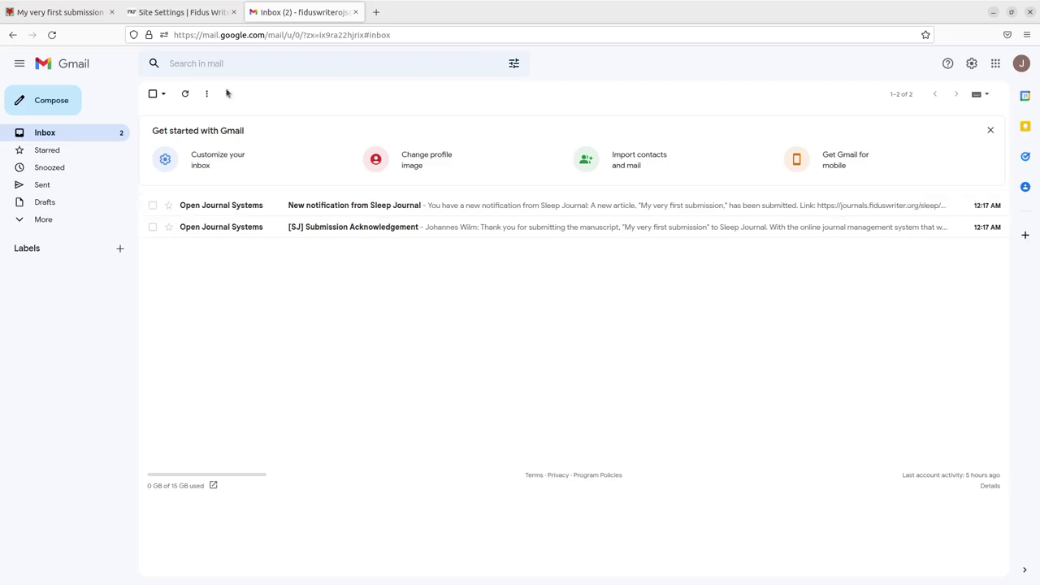
pyautogui.click(149, 15)
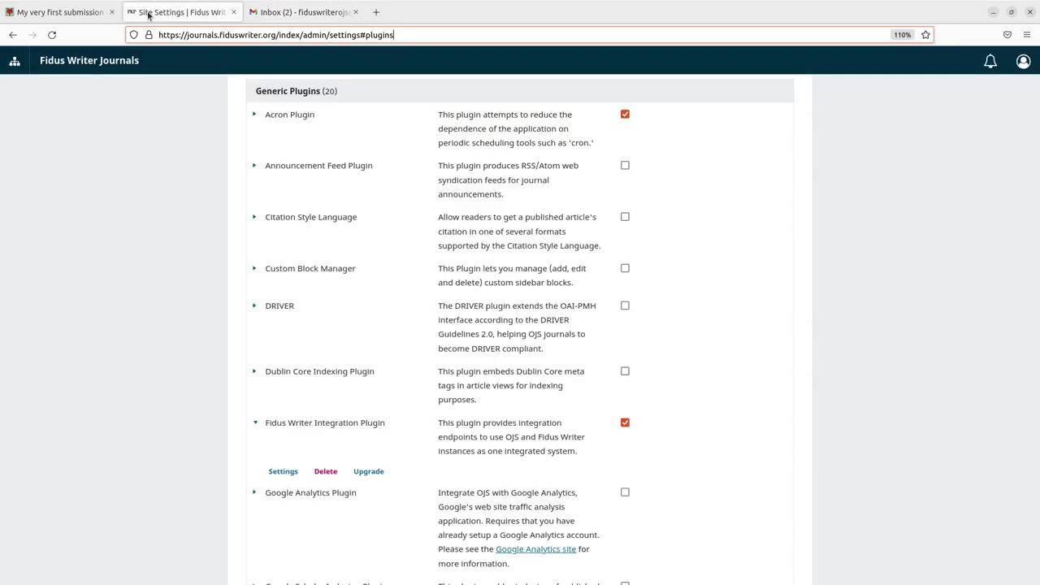
# Log out of the OJS administrator account and log in as the journal manager
pyautogui.click(1026, 62)
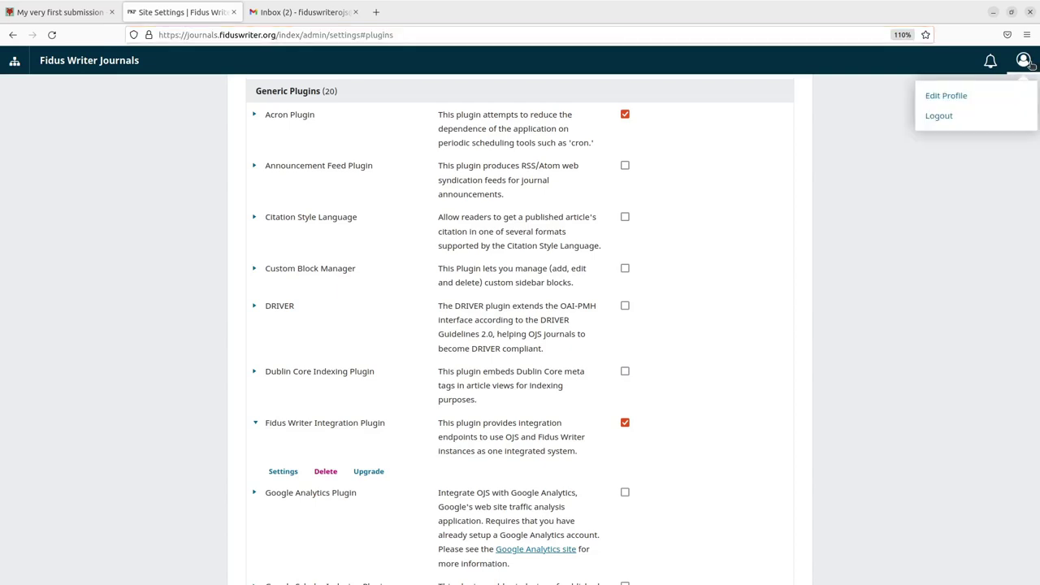
pyautogui.click(1009, 122)
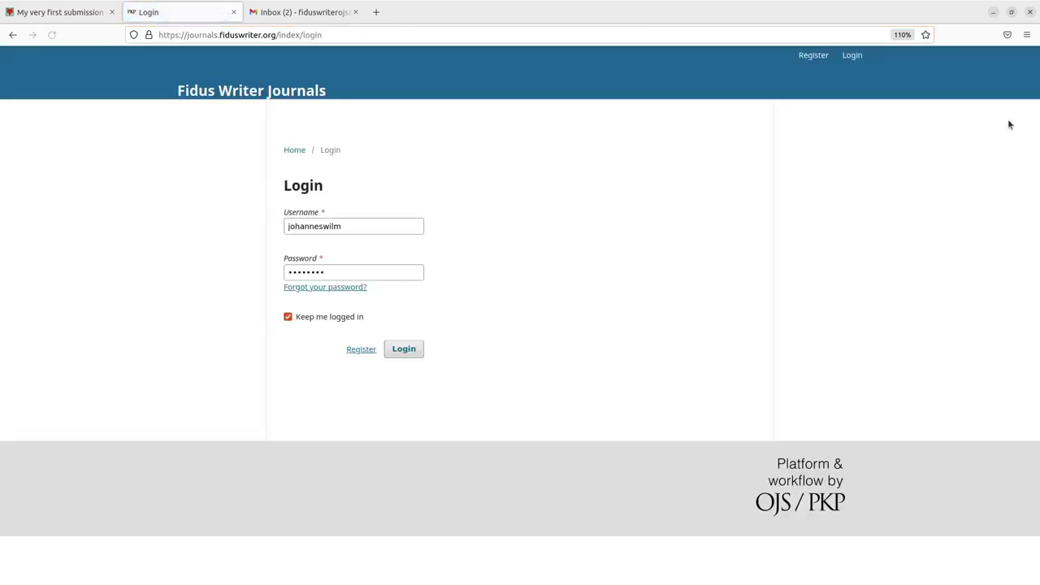
pyautogui.click(390, 228)
pyautogui.moveTo(390, 228); pyautogui.dragTo(248, 226)
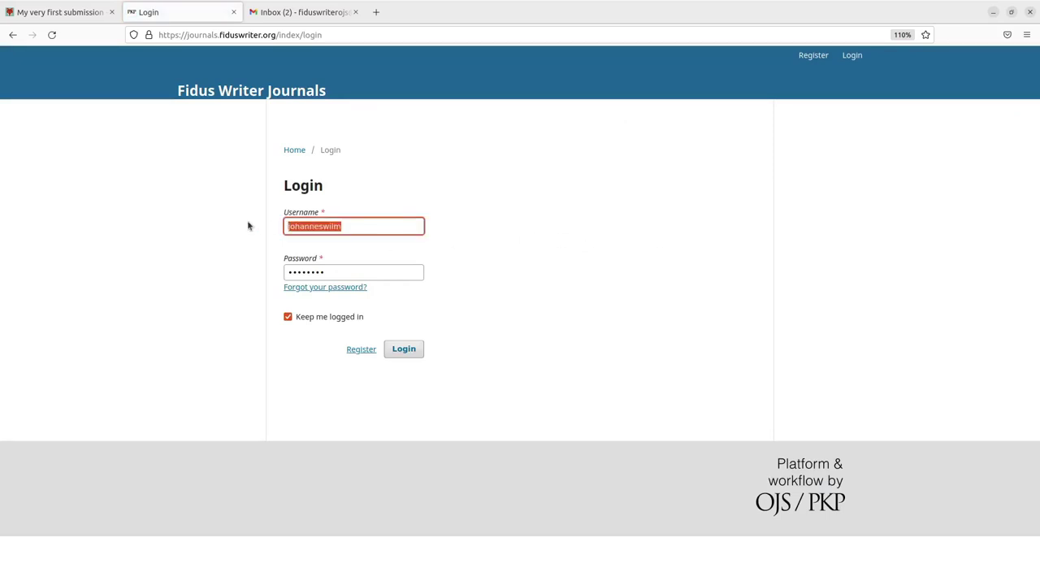
pyautogui.press('BackSpace')
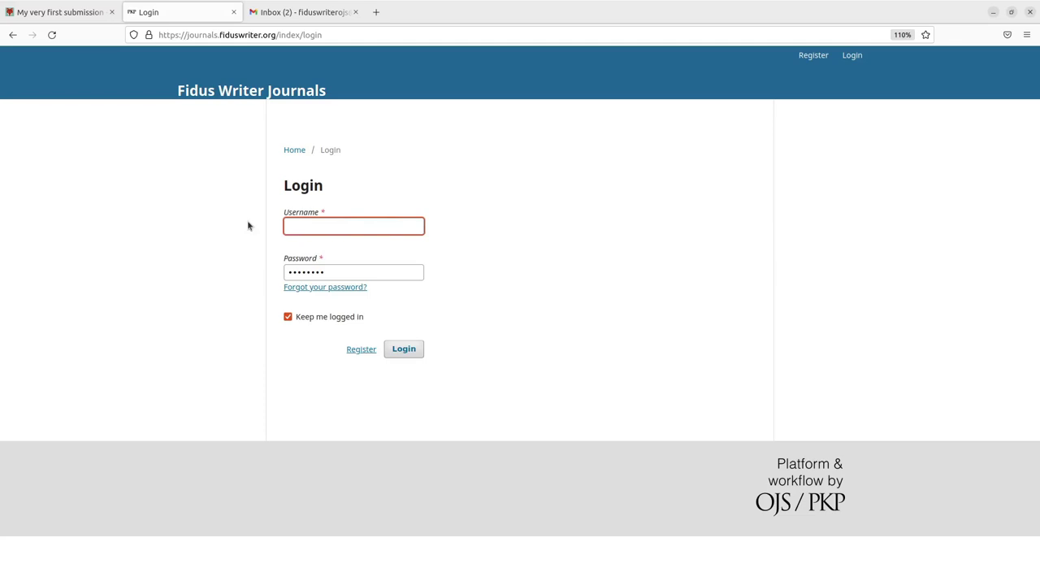
pyautogui.write('journalmanager')
pyautogui.click(407, 359)
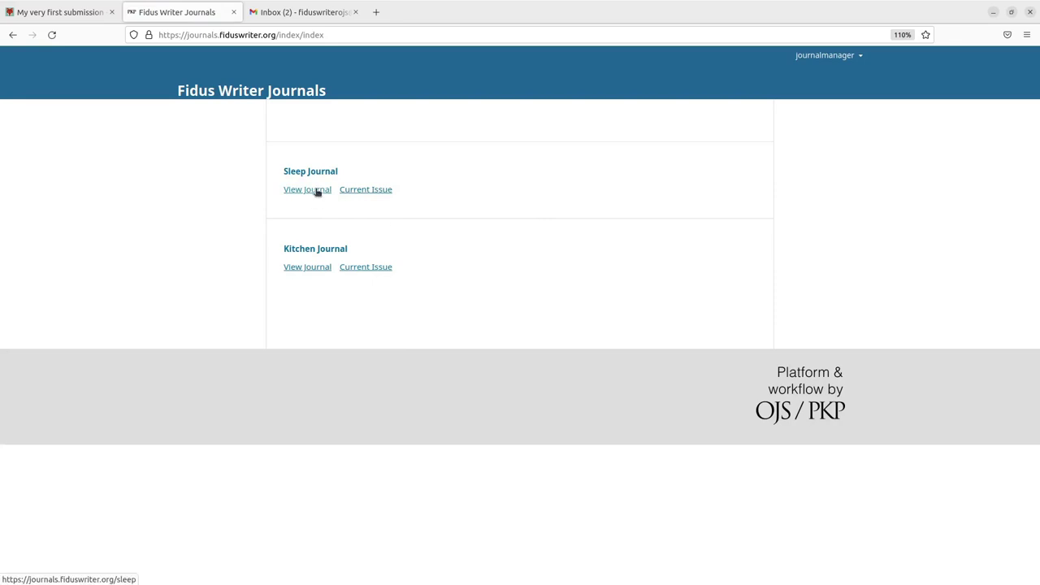
# Open Sleep Journal's submissions queue from the journal manager's profile
pyautogui.moveTo(825, 55)
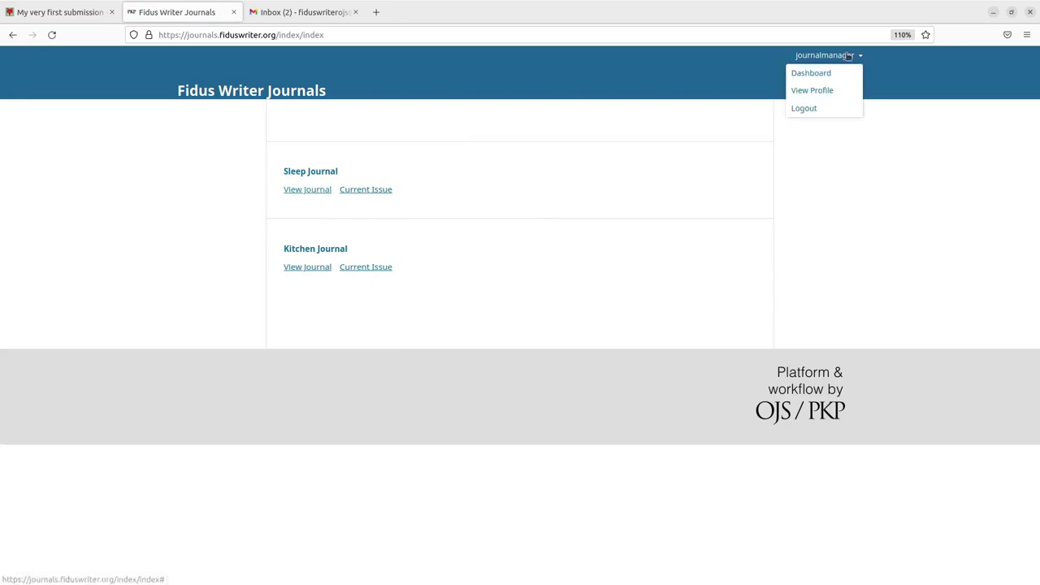
pyautogui.click(808, 81)
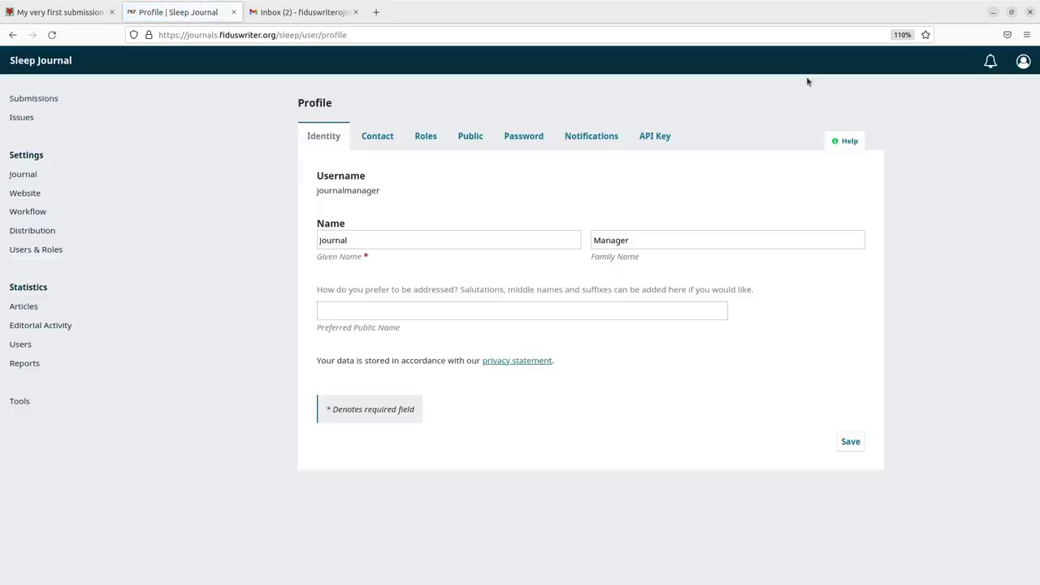
pyautogui.click(49, 102)
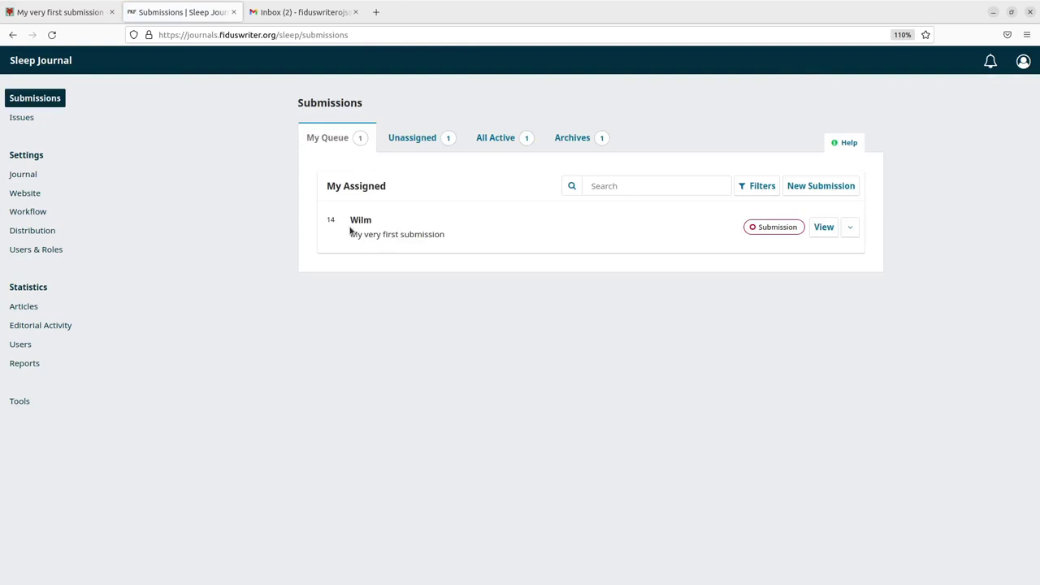
# Open the workflow for submission 14, 'My very first submission'
pyautogui.click(831, 232)
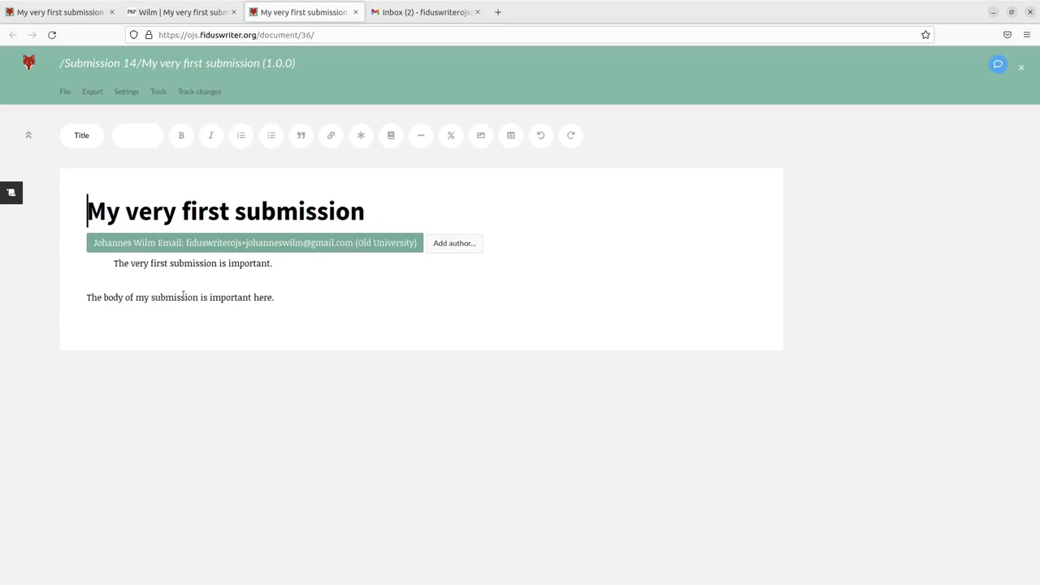
# Edit the author entry, append a middle initial to the first name, and update it
pyautogui.click(187, 297)
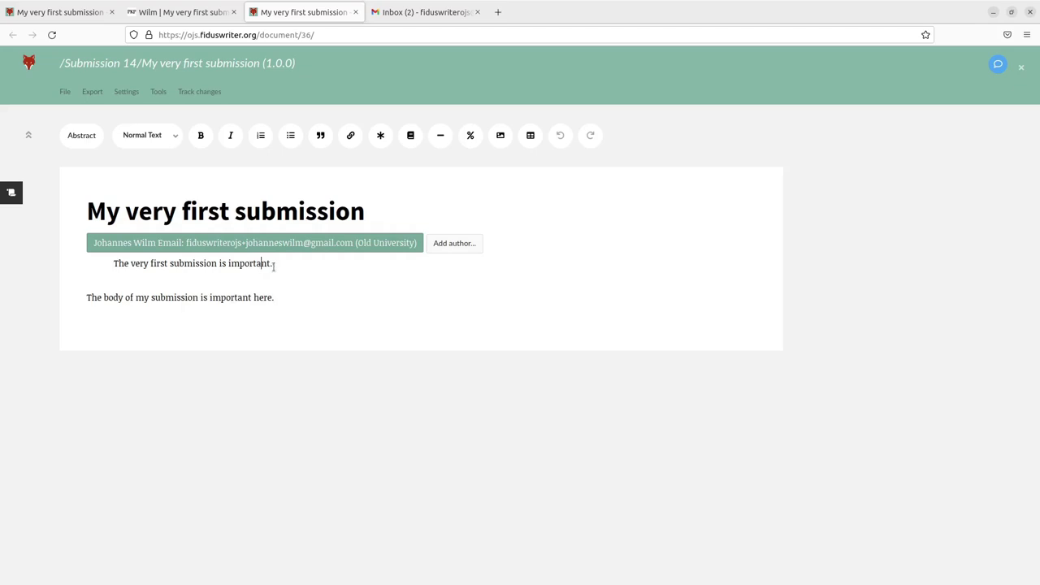
pyautogui.click(274, 266)
pyautogui.click(149, 244)
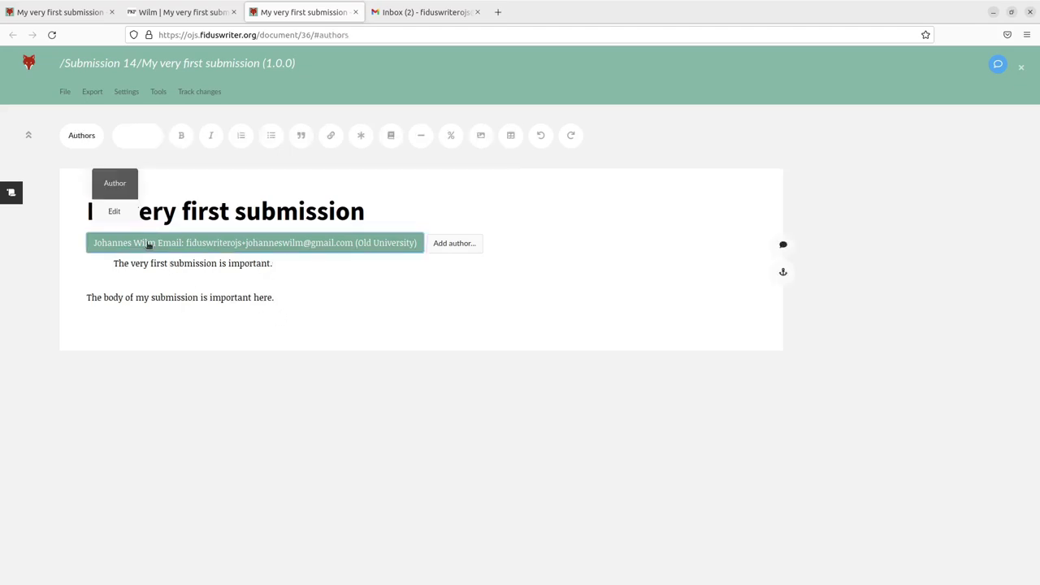
pyautogui.click(114, 212)
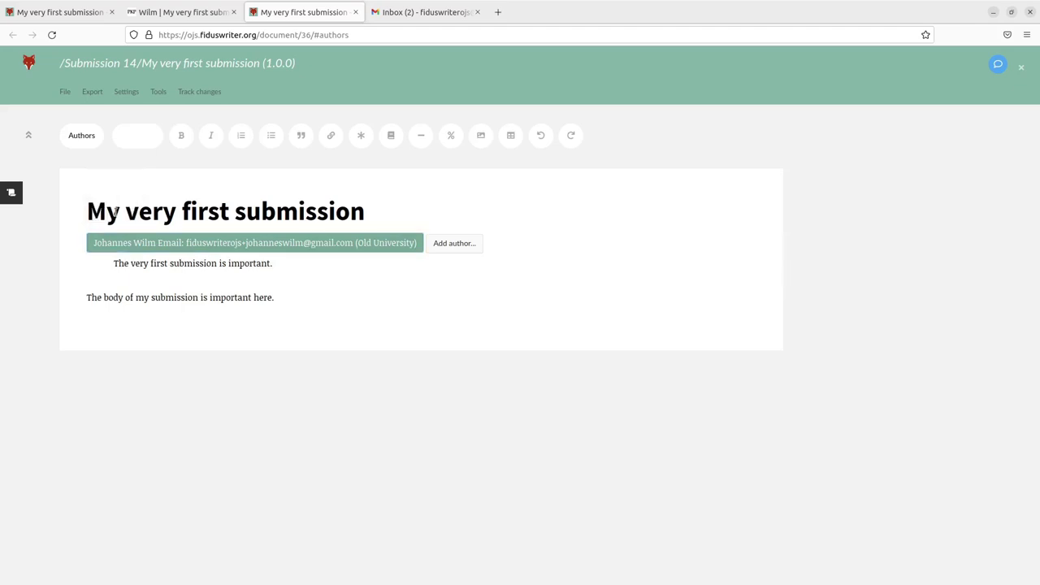
pyautogui.click(116, 248)
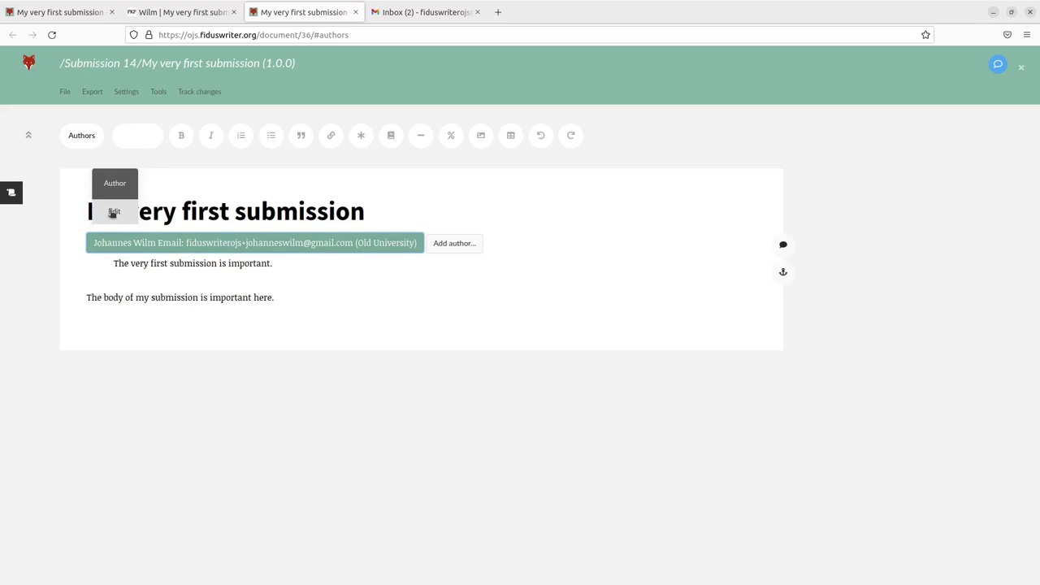
pyautogui.click(114, 212)
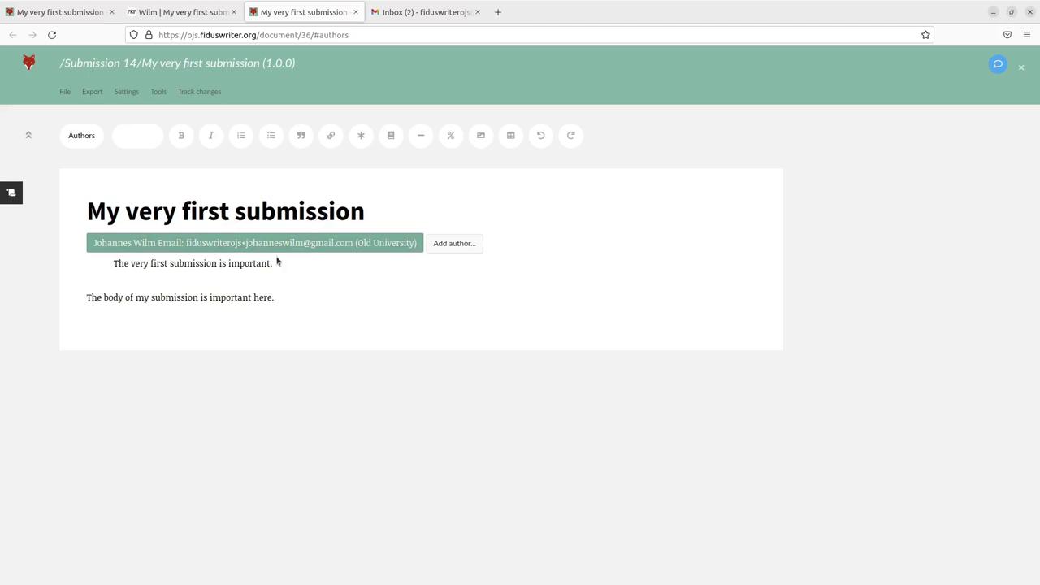
pyautogui.click(265, 248)
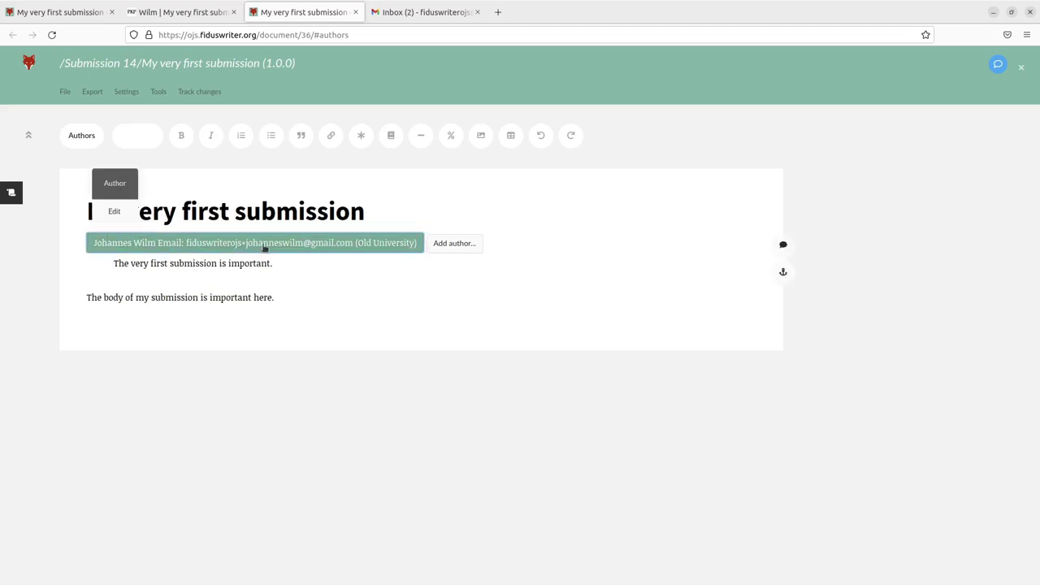
pyautogui.click(119, 213)
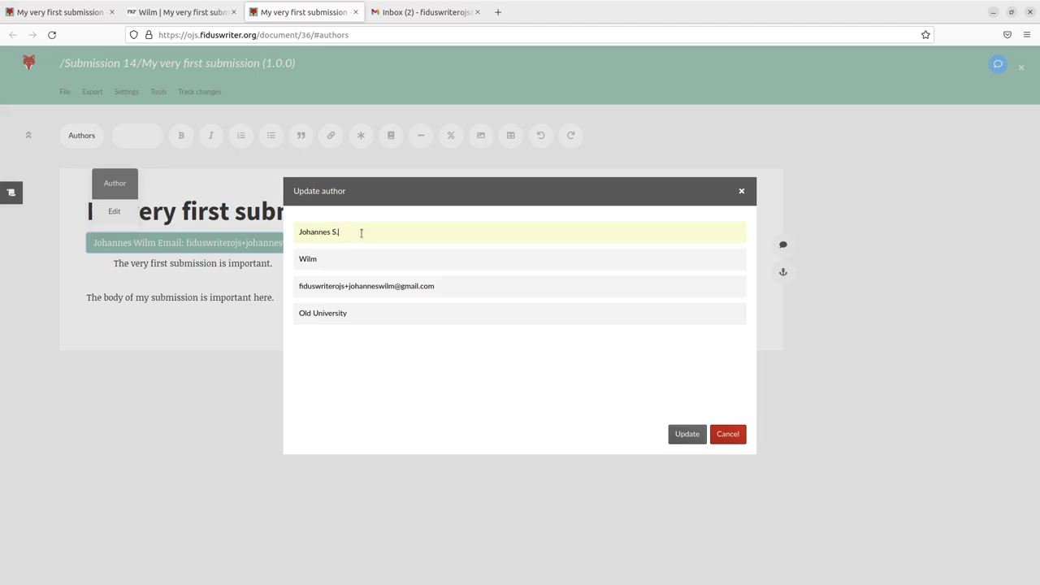
pyautogui.click(683, 438)
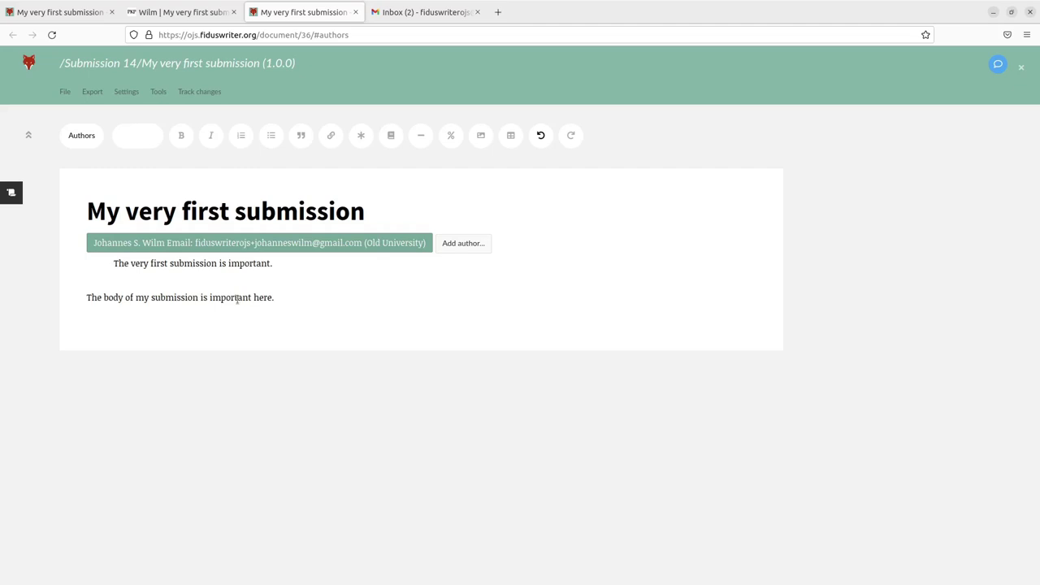
# Assign a Journal Editor as participant on submission 14, then send the submission to review
pyautogui.click(355, 12)
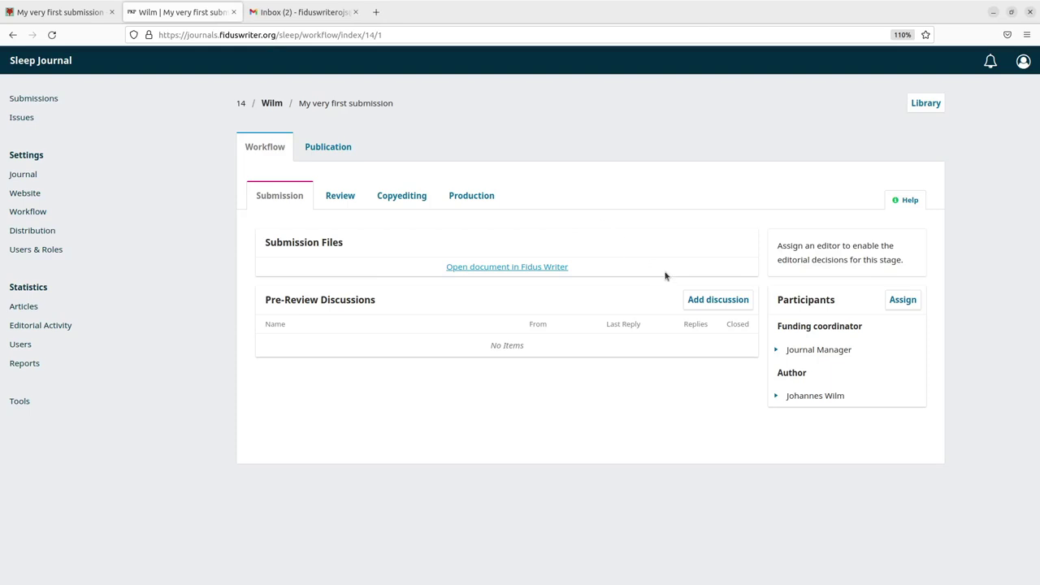
pyautogui.click(901, 302)
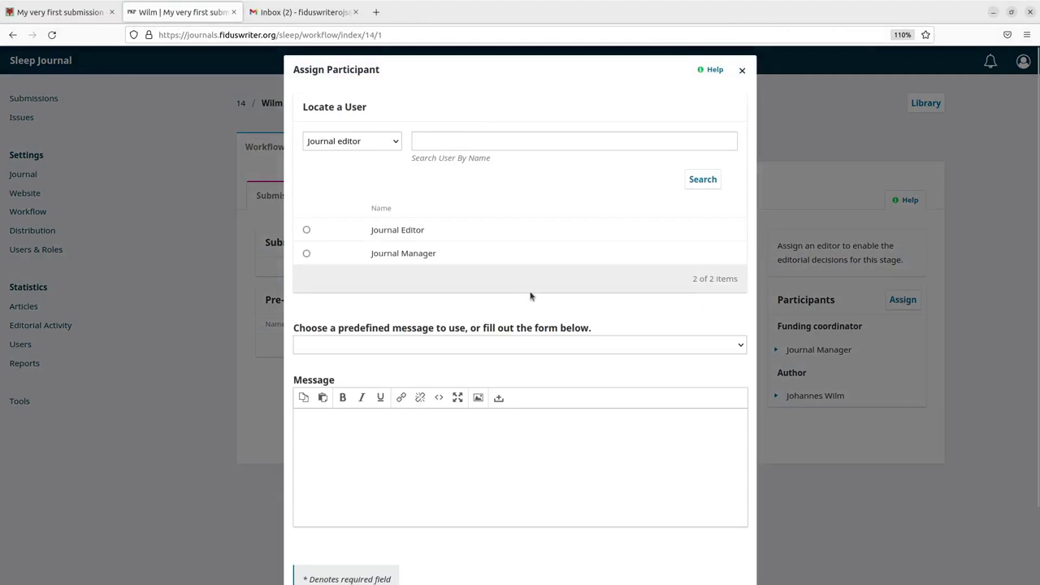
pyautogui.click(307, 229)
pyautogui.scroll(-3, 637, 478)
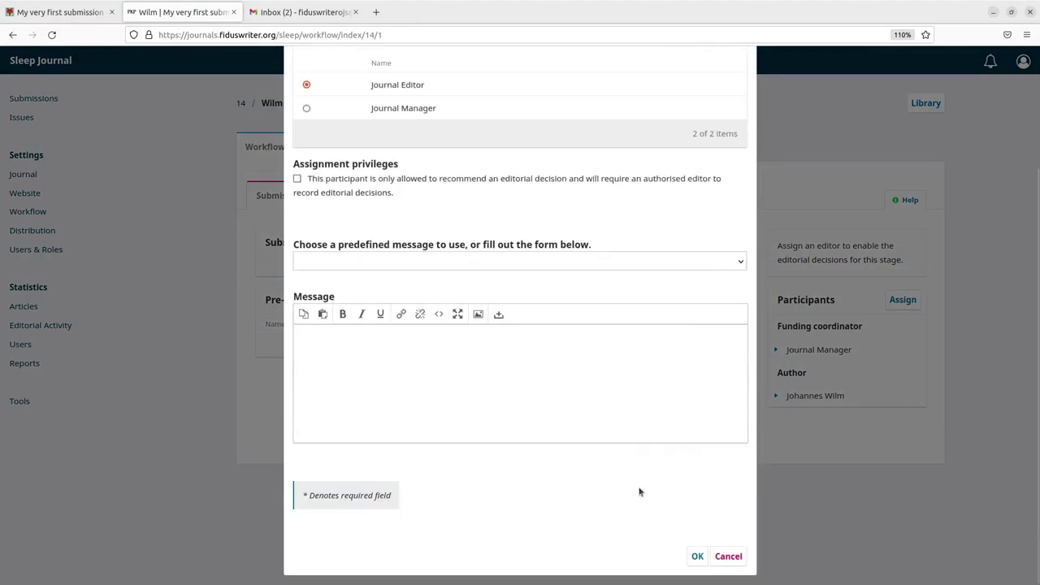
pyautogui.click(698, 557)
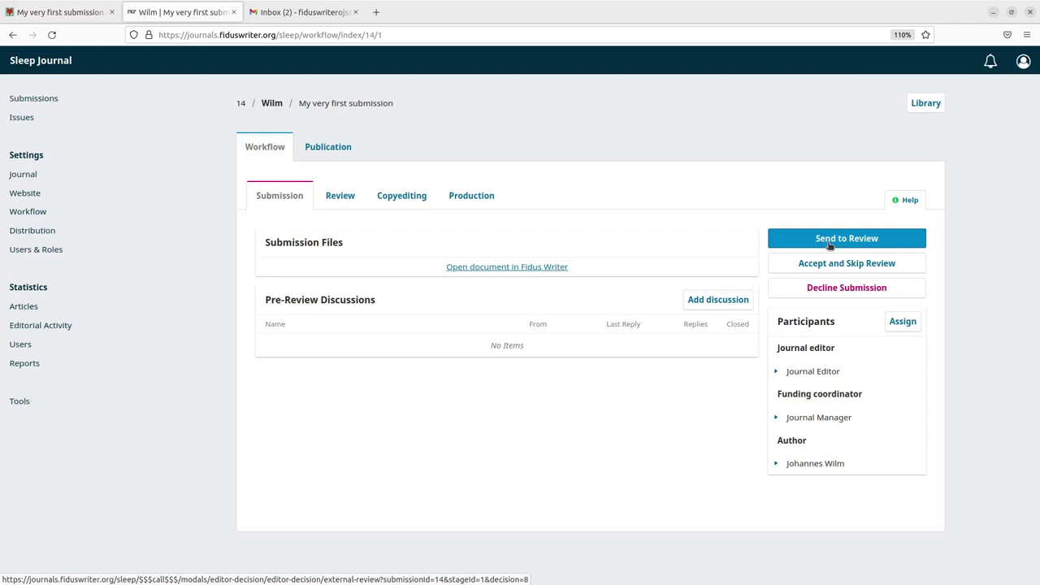
pyautogui.click(829, 244)
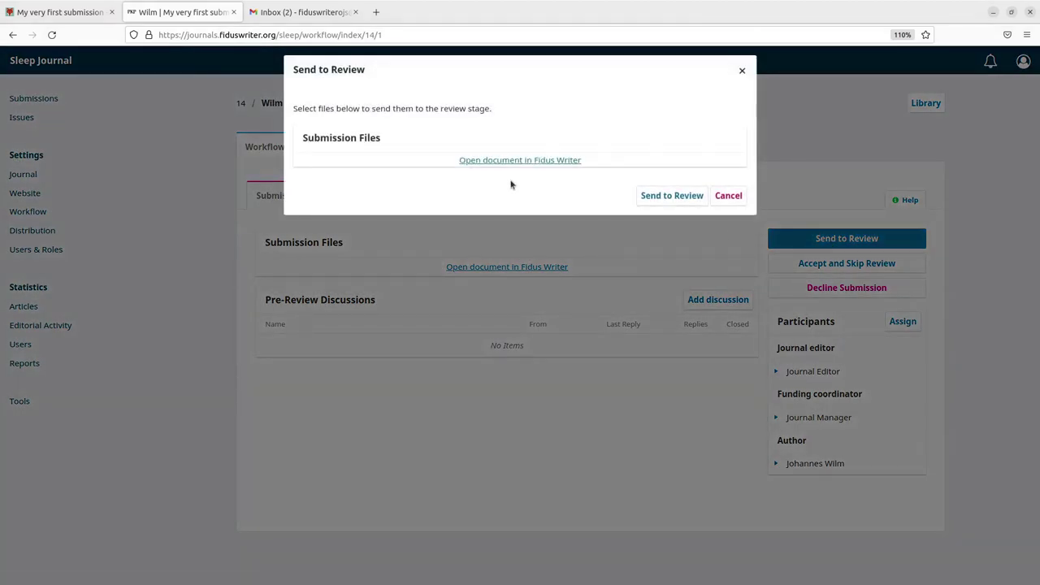
pyautogui.click(672, 195)
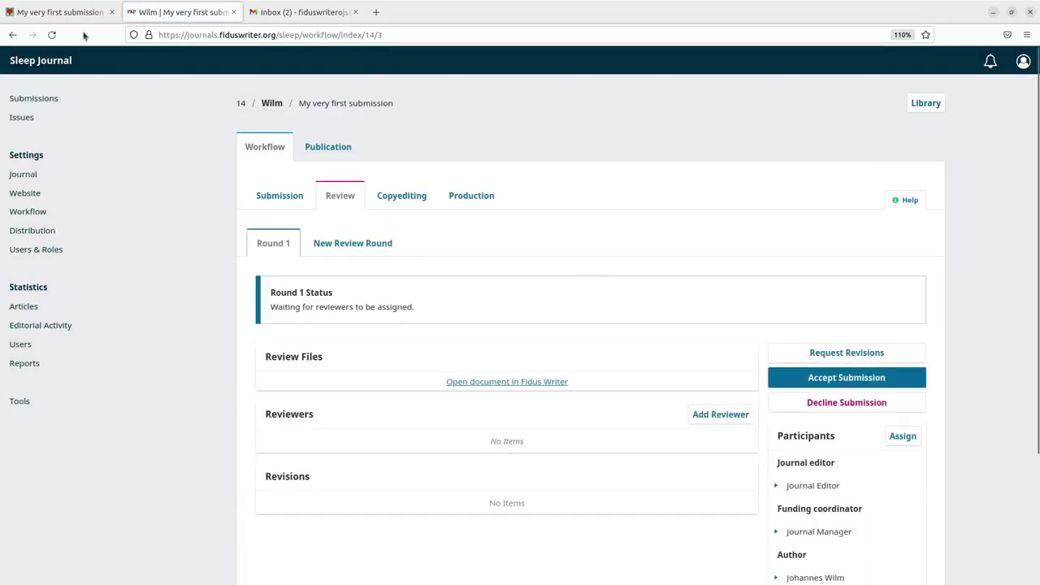
# Close the Fidus Writer tab, start adding a reviewer, and select the first listed reviewer
pyautogui.click(47, 15)
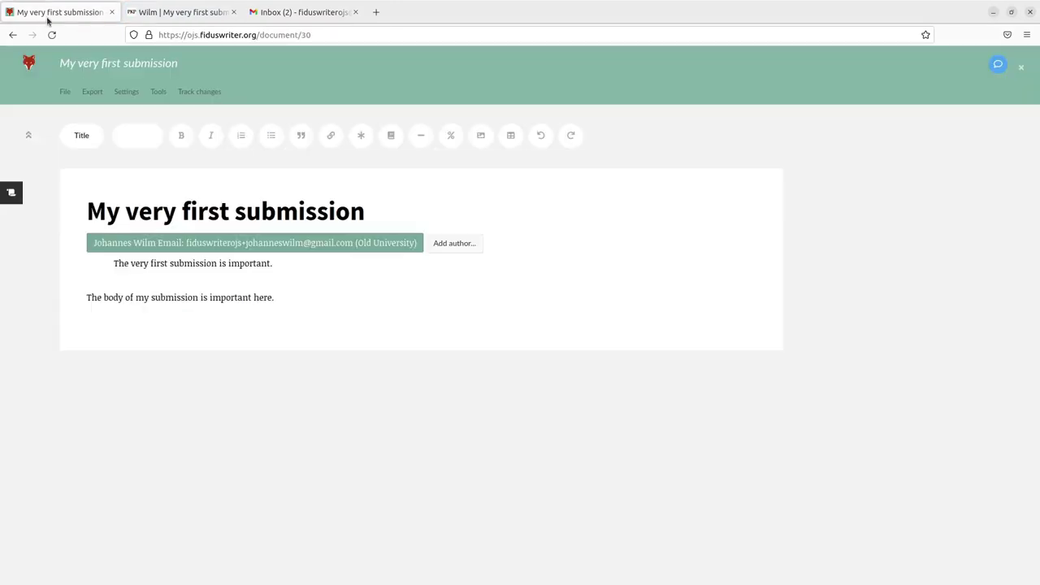
pyautogui.click(112, 11)
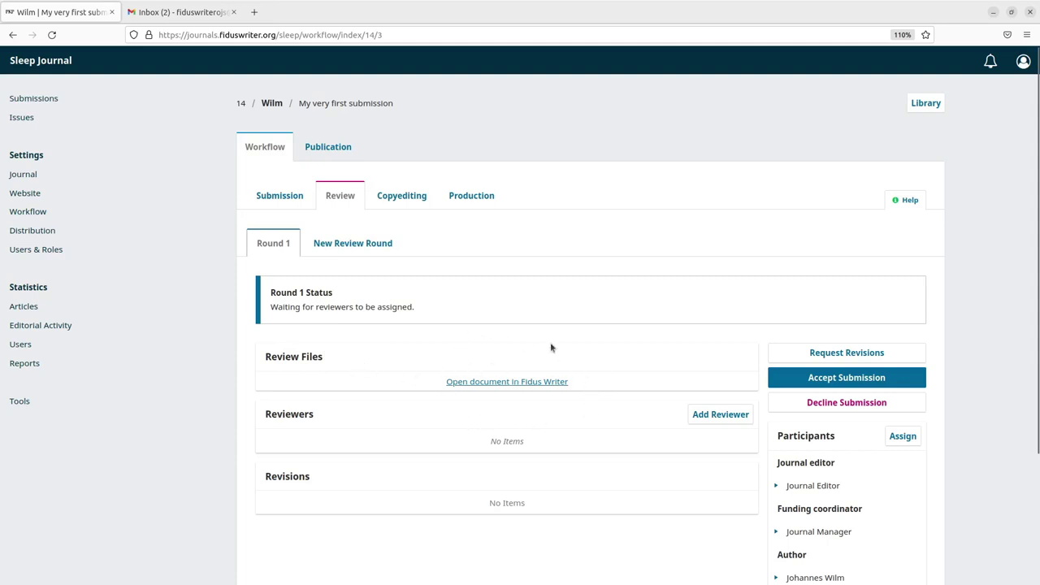
pyautogui.click(720, 415)
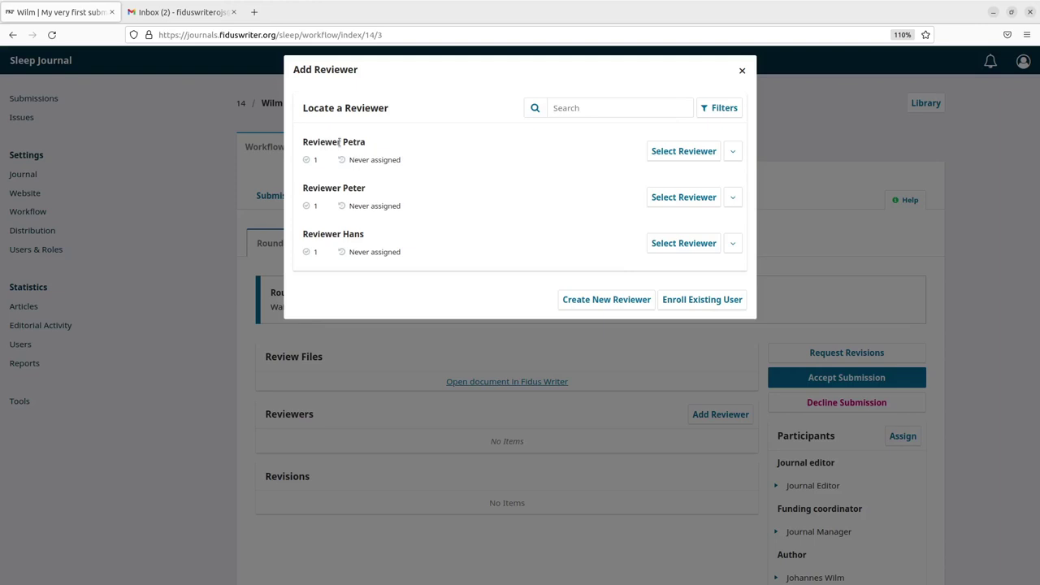
pyautogui.click(712, 156)
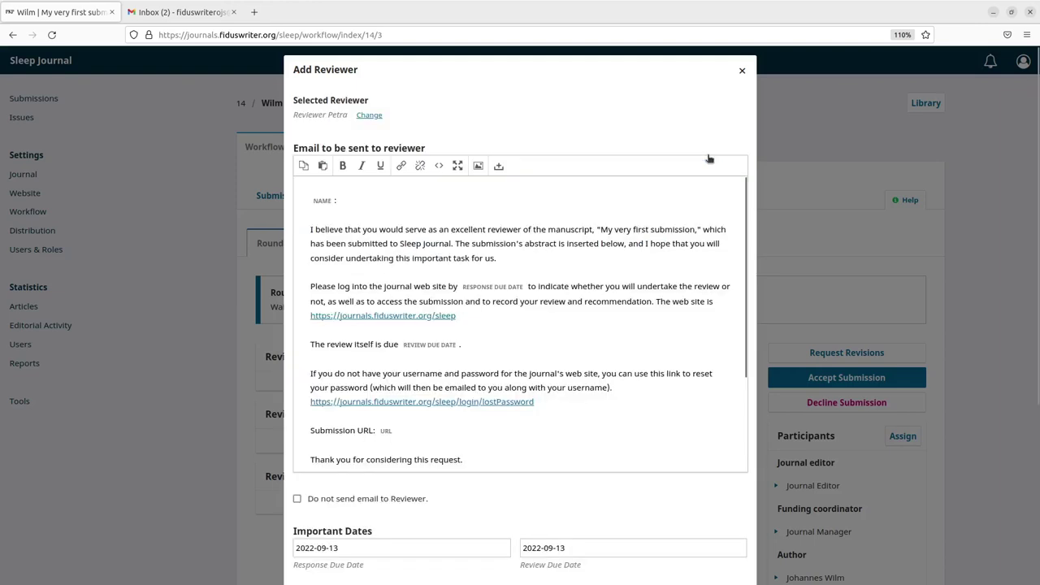
pyautogui.scroll(-3, 609, 488)
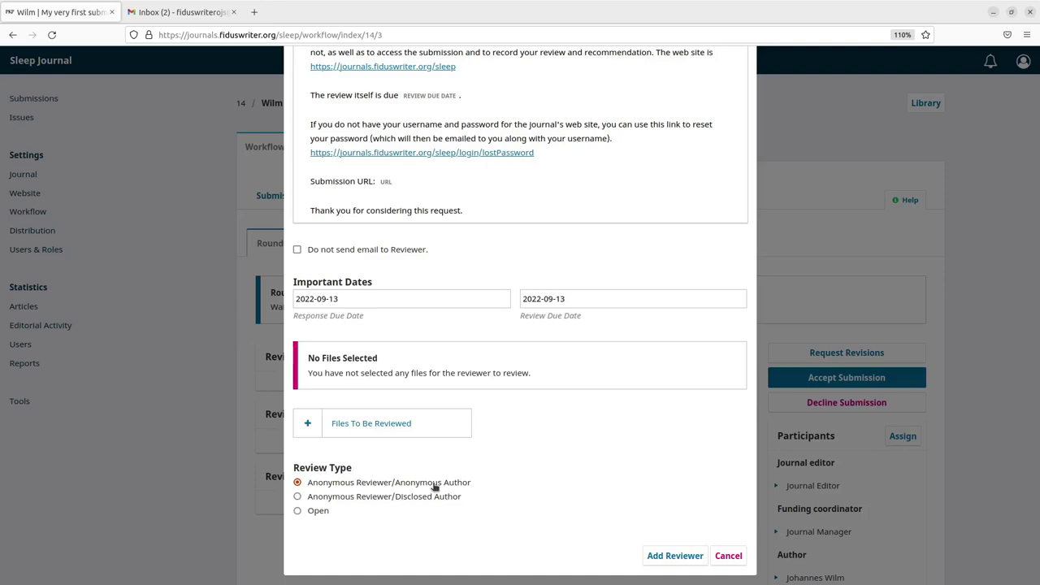
# Add the chosen reviewer, then log in as that reviewer
pyautogui.click(679, 555)
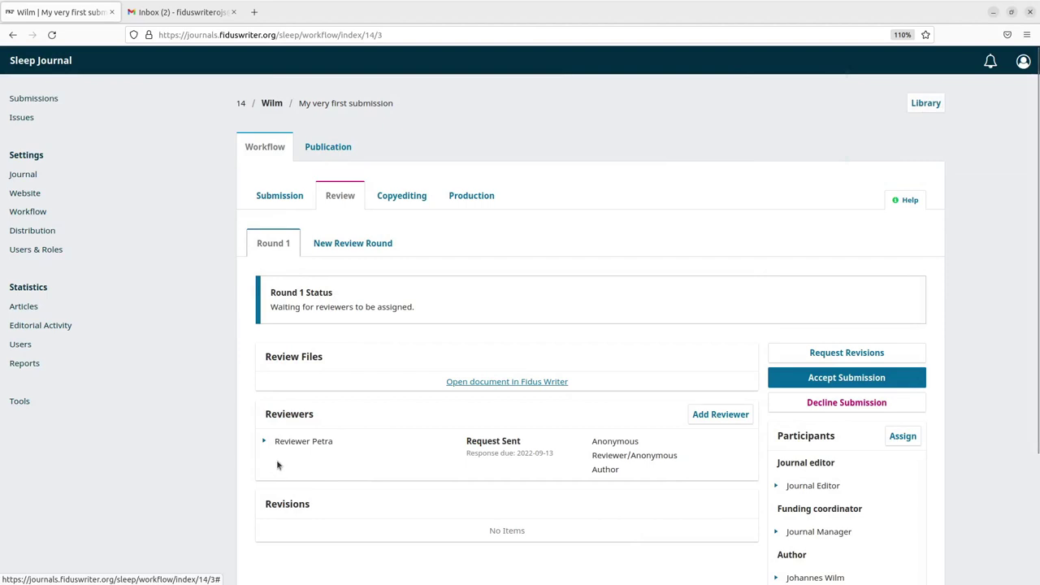
pyautogui.click(263, 441)
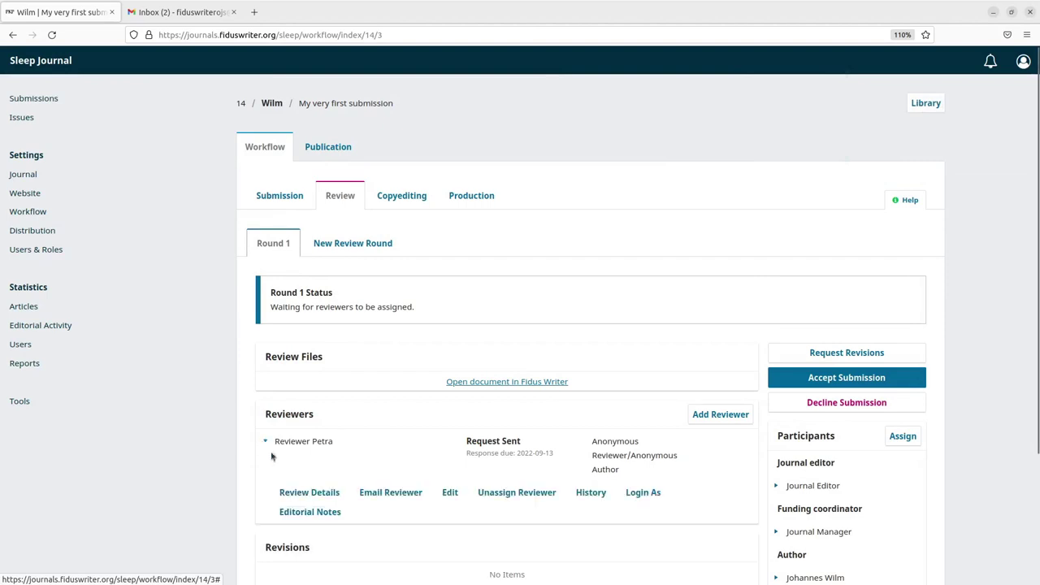
pyautogui.click(653, 494)
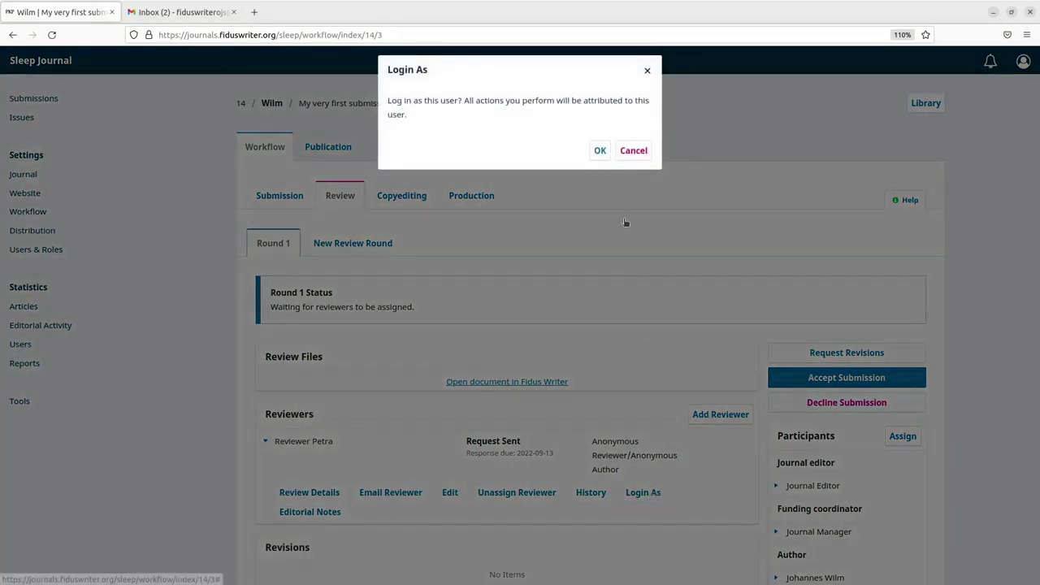
pyautogui.click(599, 150)
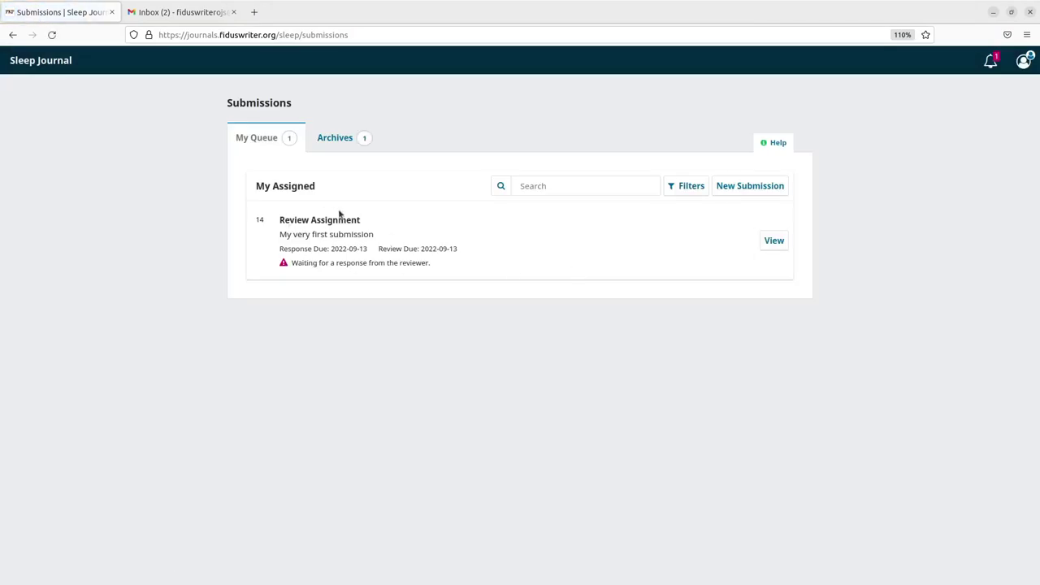
# Open the review copy of My very first submission and select the body word 'here'
pyautogui.click(774, 244)
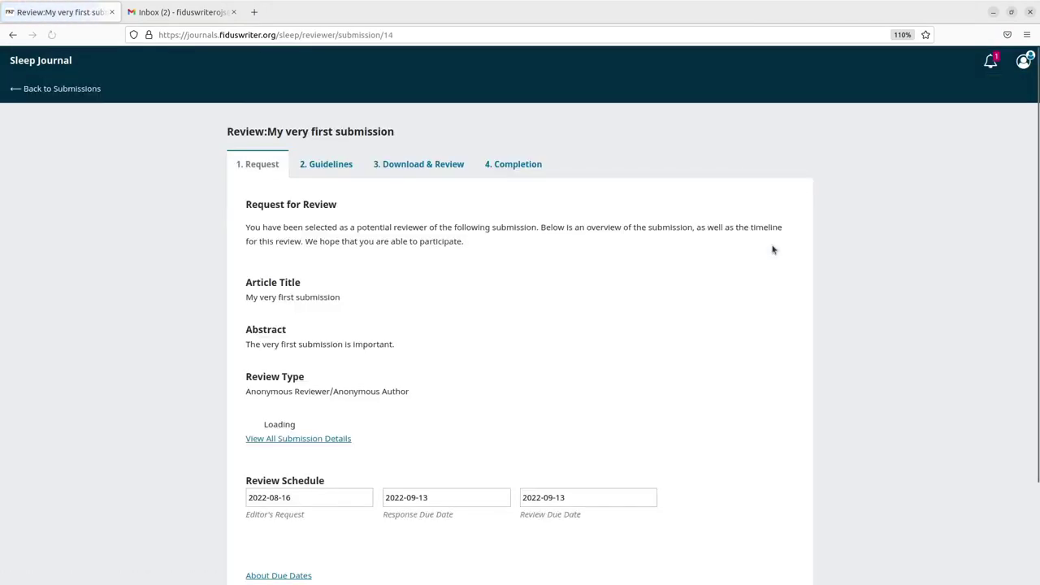
pyautogui.scroll(-2, 502, 397)
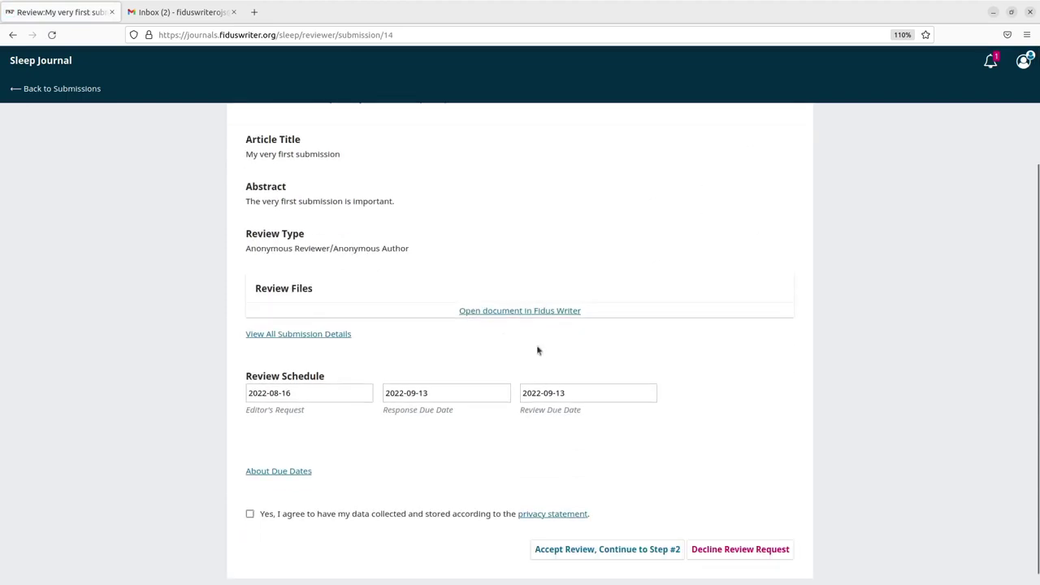
pyautogui.scroll(2, 529, 340)
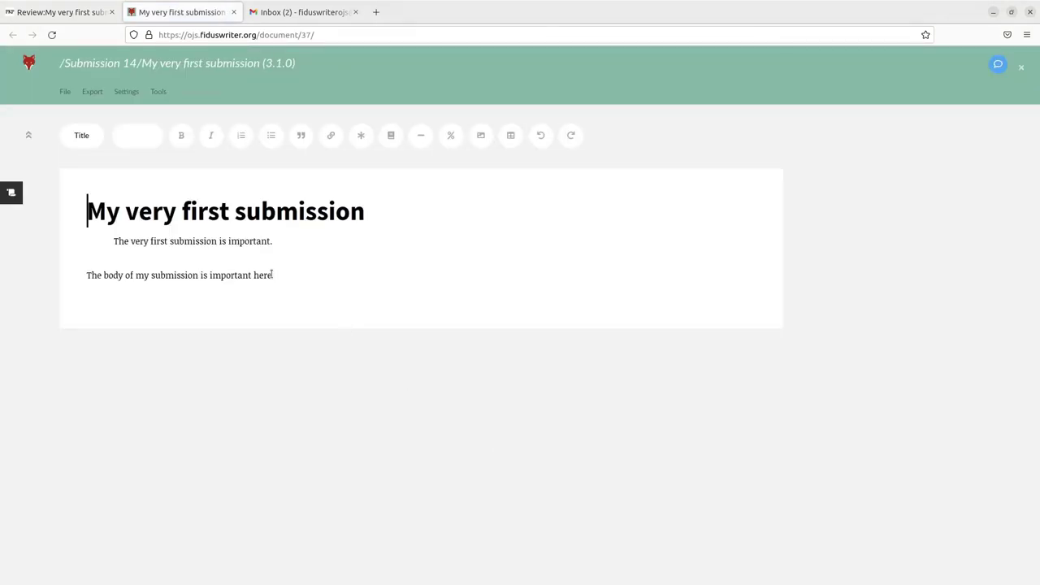
pyautogui.click(273, 275)
pyautogui.moveTo(254, 276); pyautogui.dragTo(272, 276)
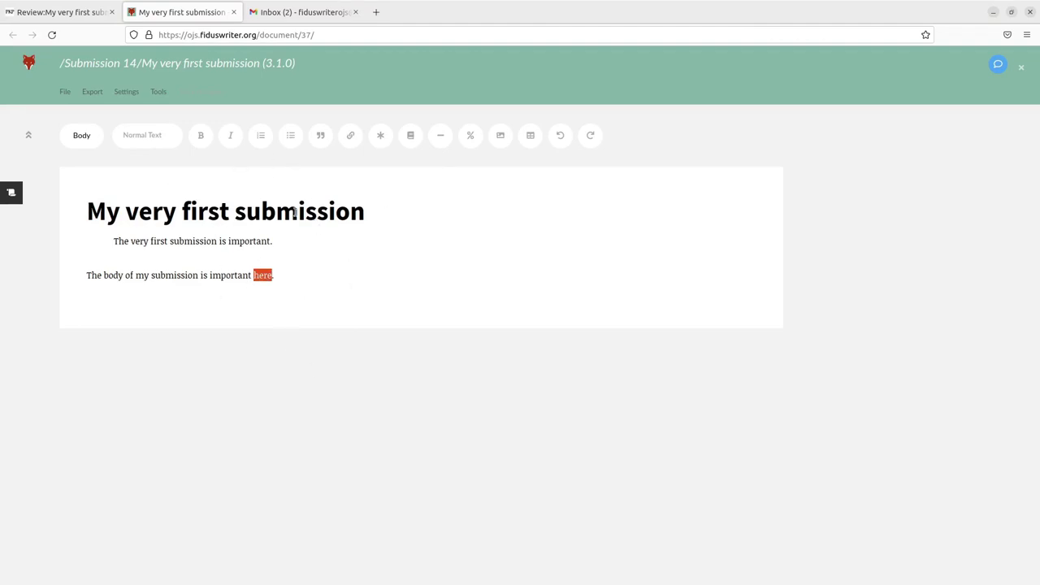
# Back on the review page, agree to the privacy statement, accept the review, and continue to step 3
pyautogui.click(234, 12)
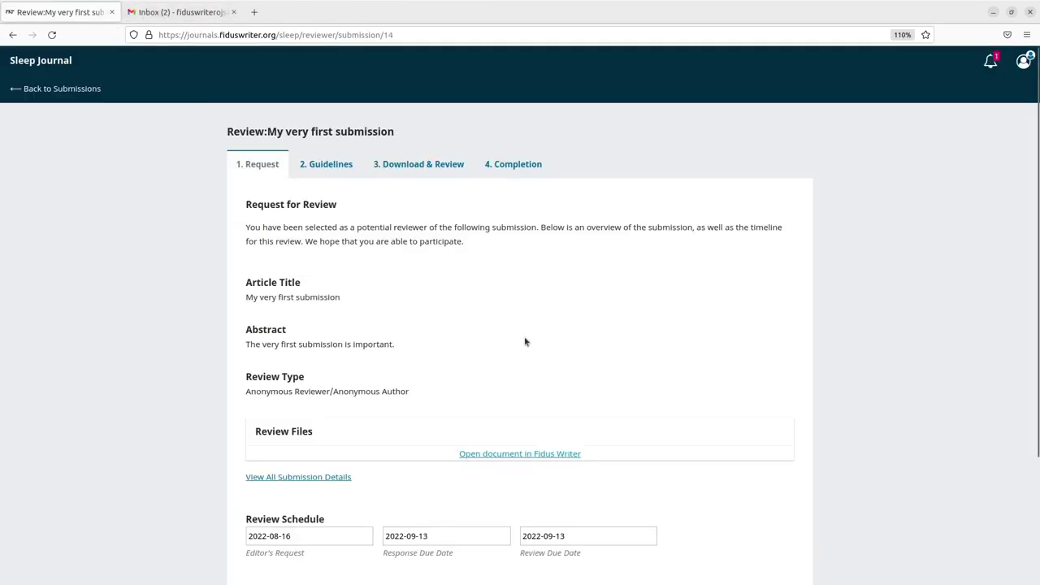
pyautogui.scroll(-4, 520, 431)
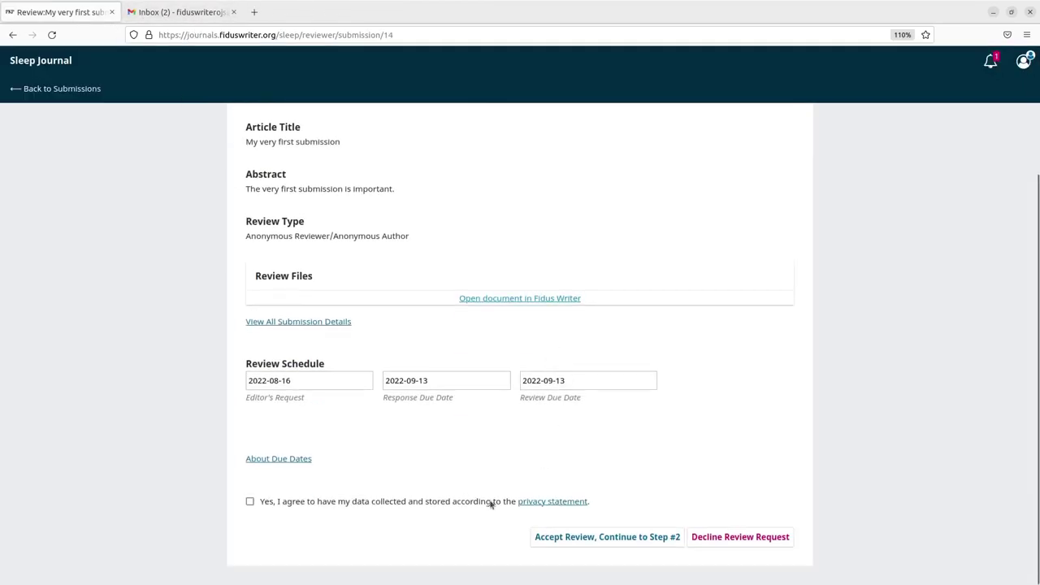
pyautogui.click(250, 501)
pyautogui.click(590, 537)
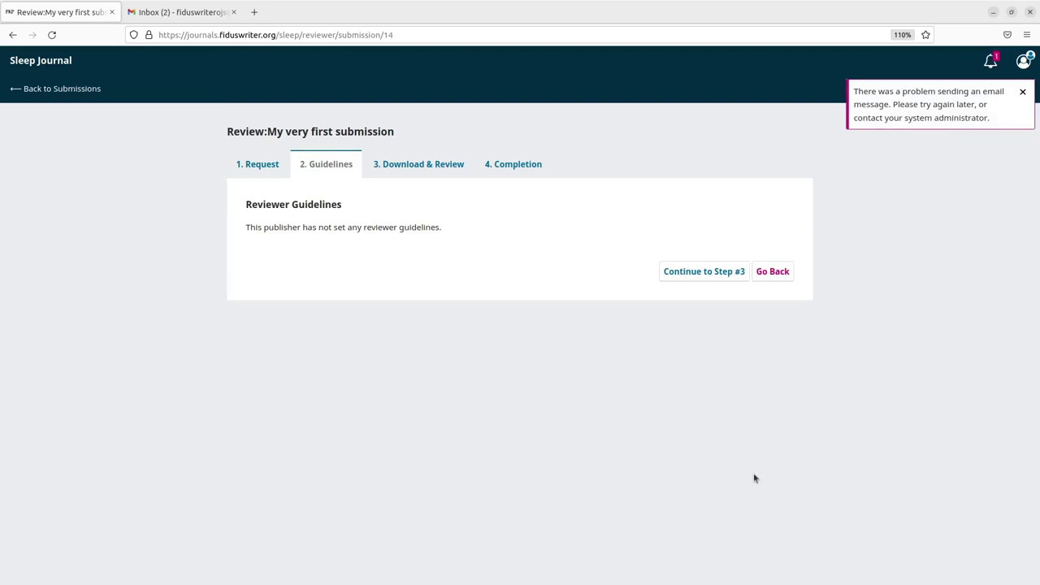
pyautogui.click(728, 271)
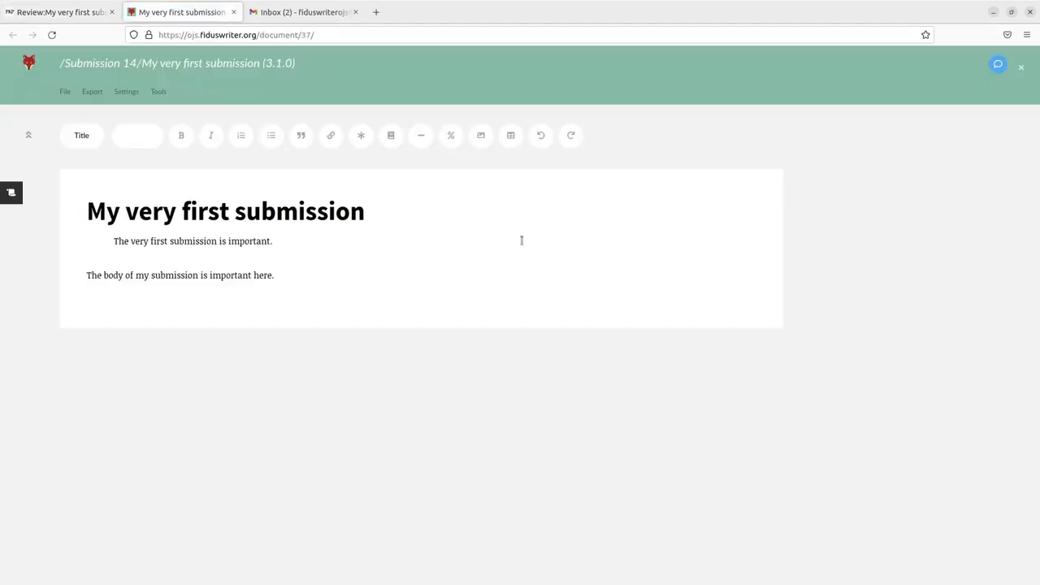
# Comment 'This is not very specific.' on the body word 'here', marked high priority
pyautogui.click(211, 277)
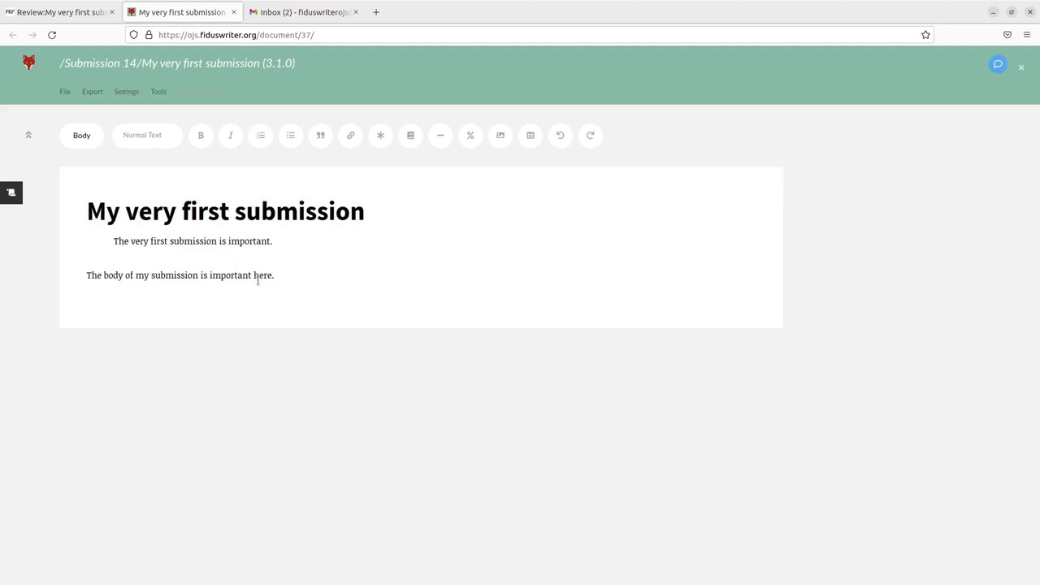
pyautogui.moveTo(254, 276); pyautogui.dragTo(273, 278)
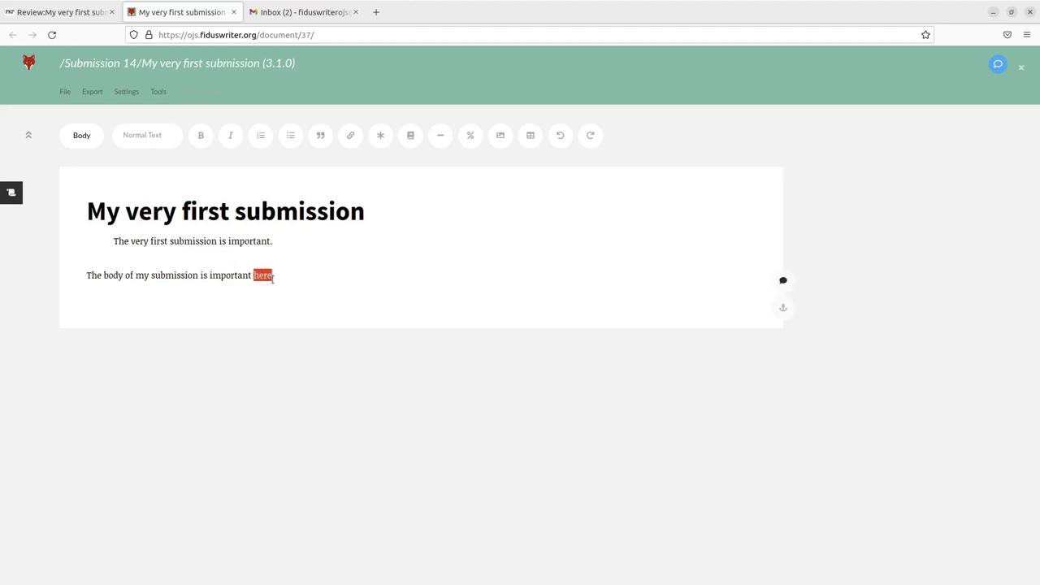
pyautogui.click(783, 281)
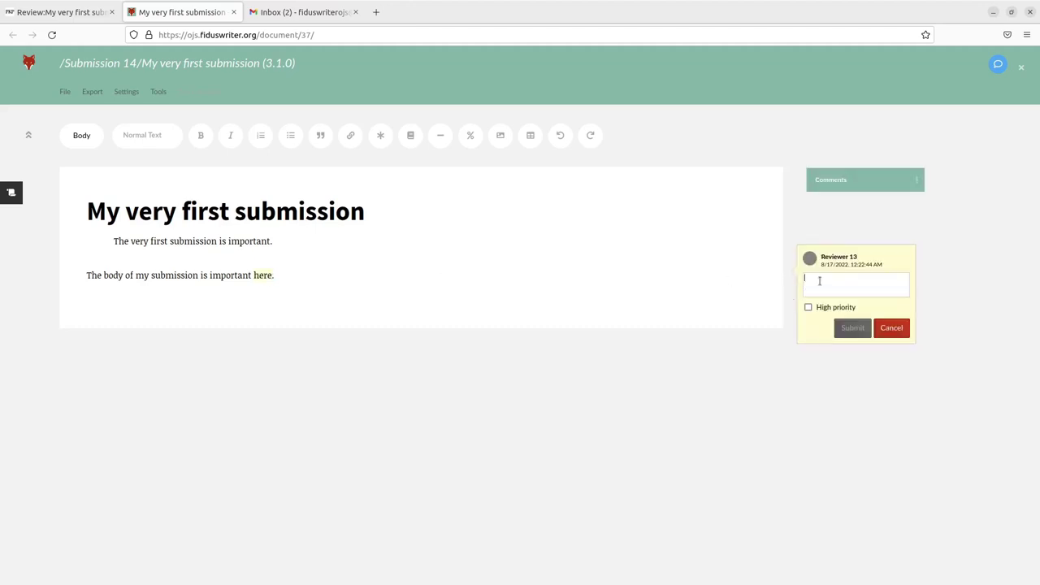
pyautogui.write('This is not very specific.')
pyautogui.click(809, 307)
pyautogui.click(850, 326)
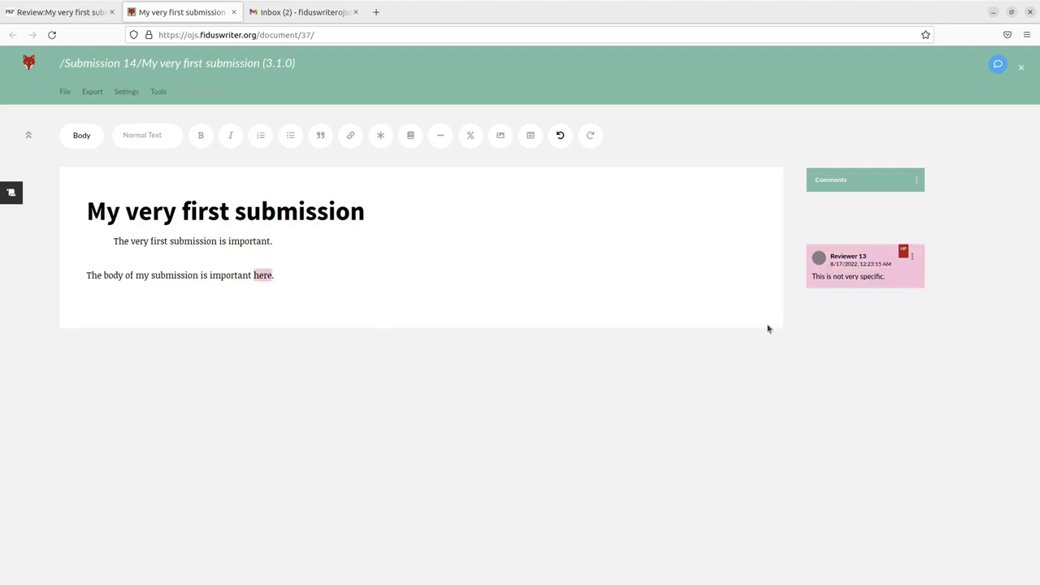
# Start Submit to journal and write the editor message plus 'This looks fantastic! We need to publish' for authors
pyautogui.click(64, 94)
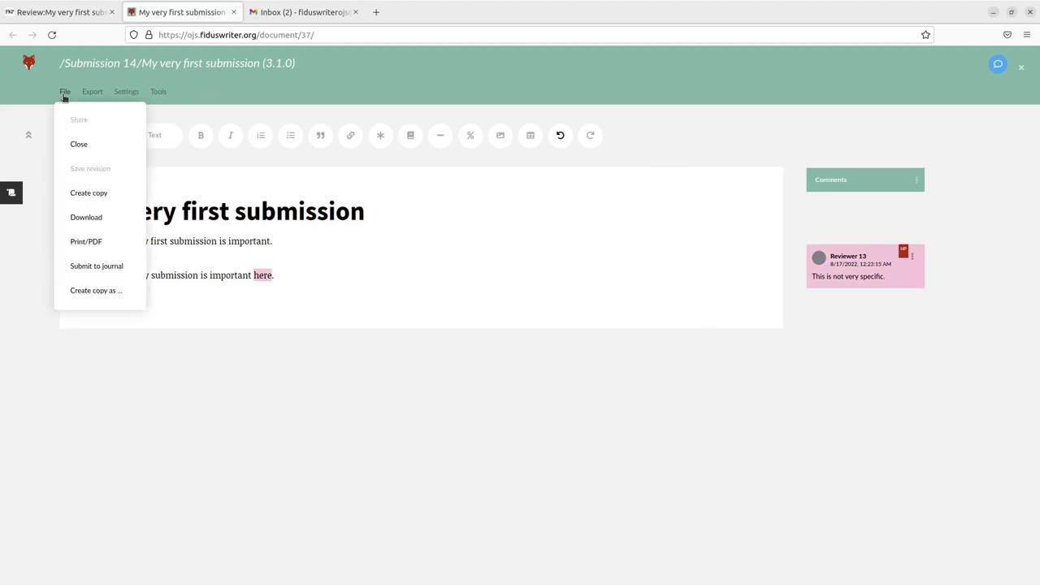
pyautogui.click(102, 271)
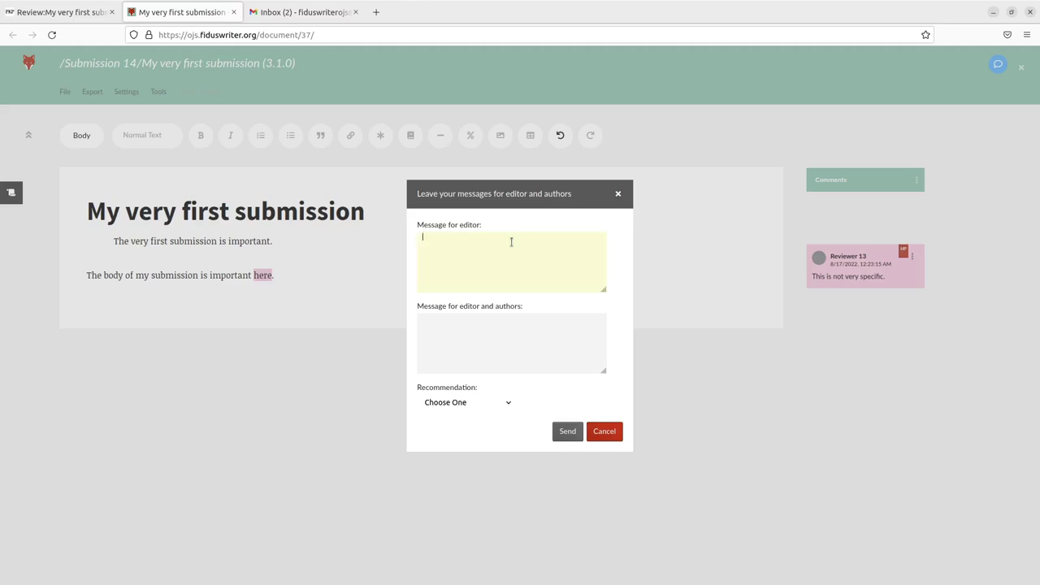
pyautogui.write("This is not very good, but I guess we don't")
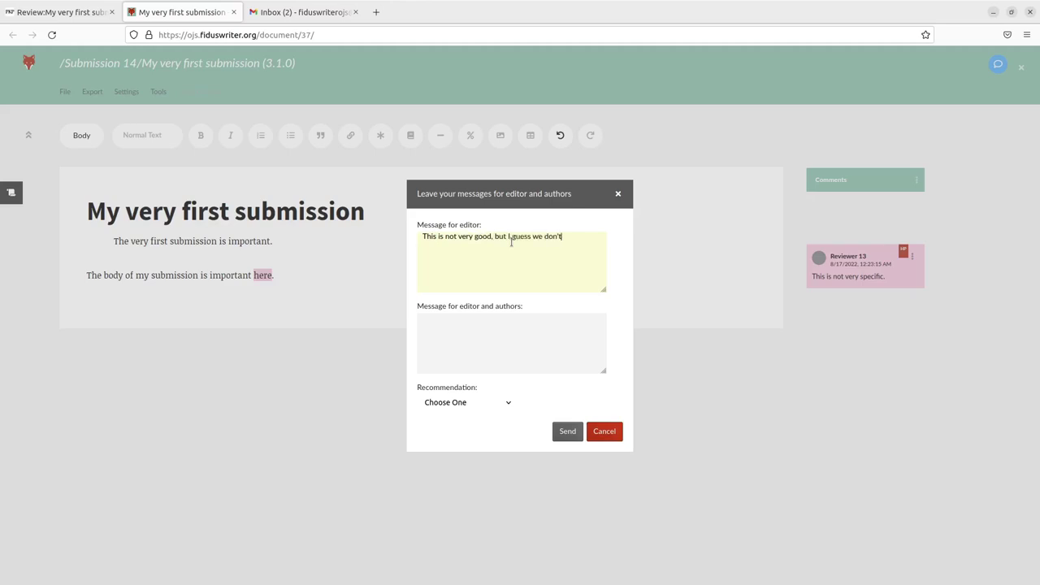
pyautogui.write(' have anything else?')
pyautogui.click(513, 326)
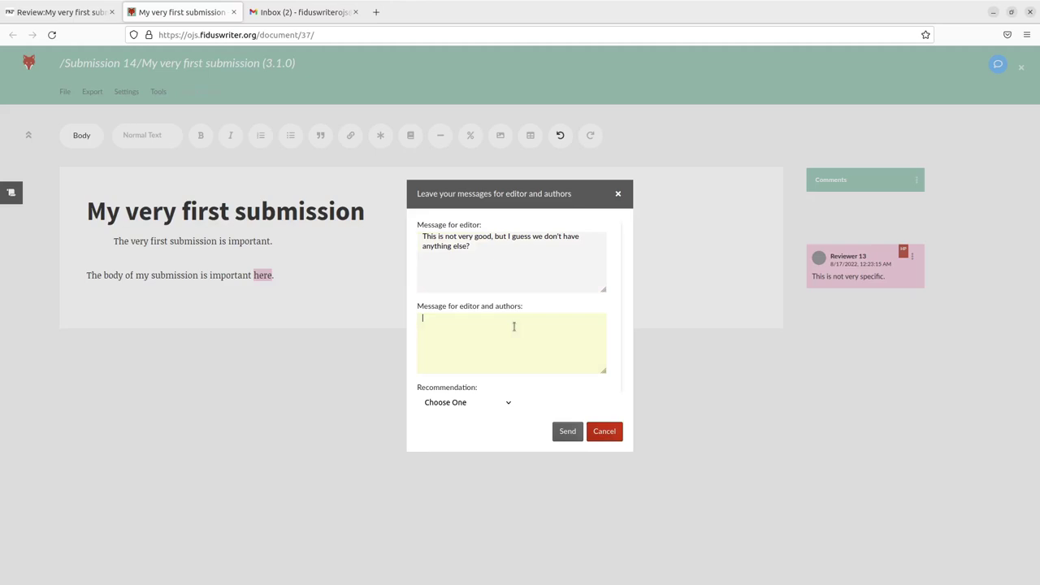
pyautogui.write('This looks fantastic!')
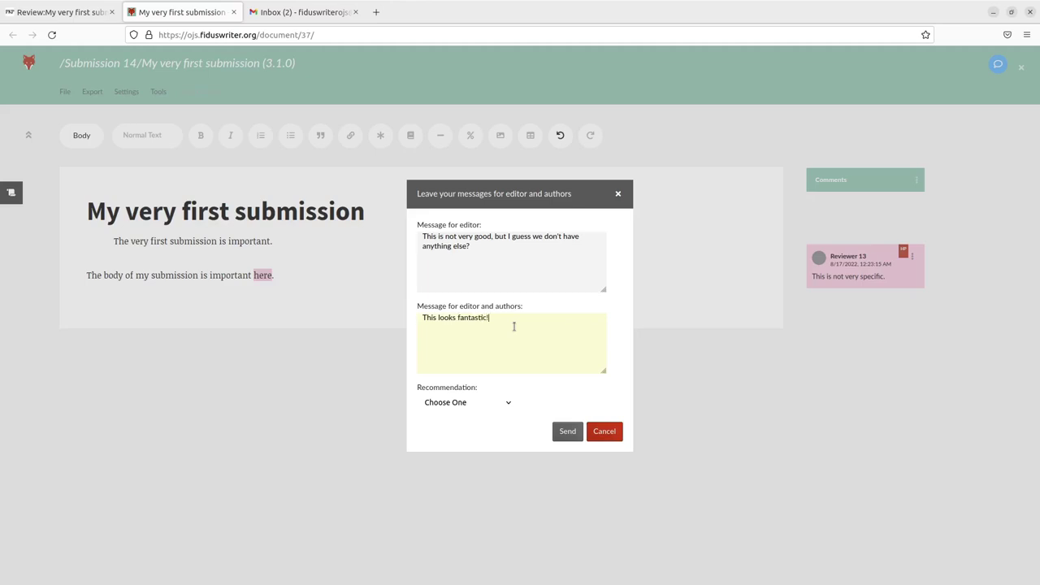
pyautogui.write(' We need to publish it.')
# Set the recommendation to Accept Submission and send the review
pyautogui.click(479, 400)
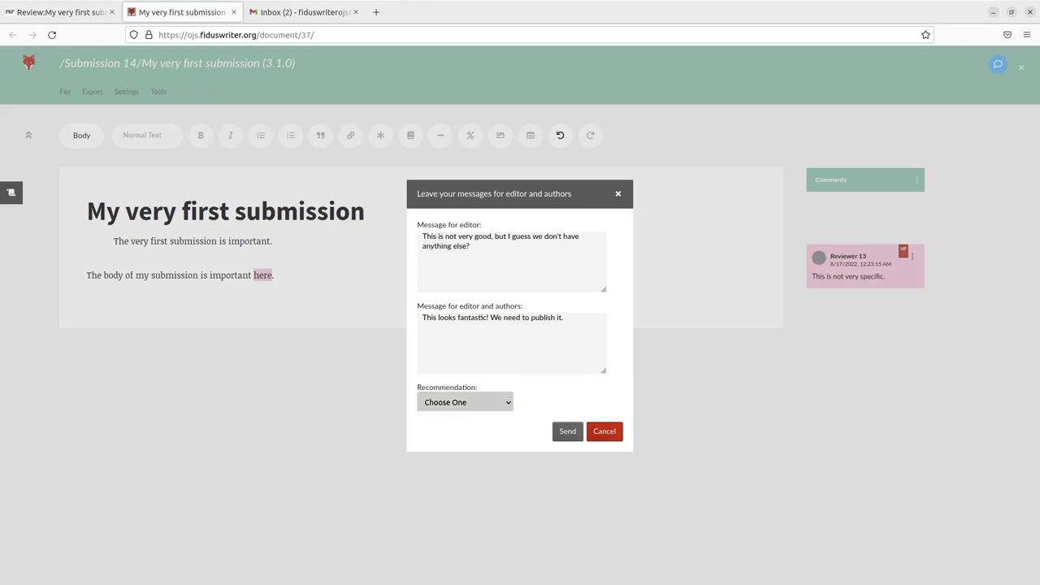
pyautogui.click(467, 442)
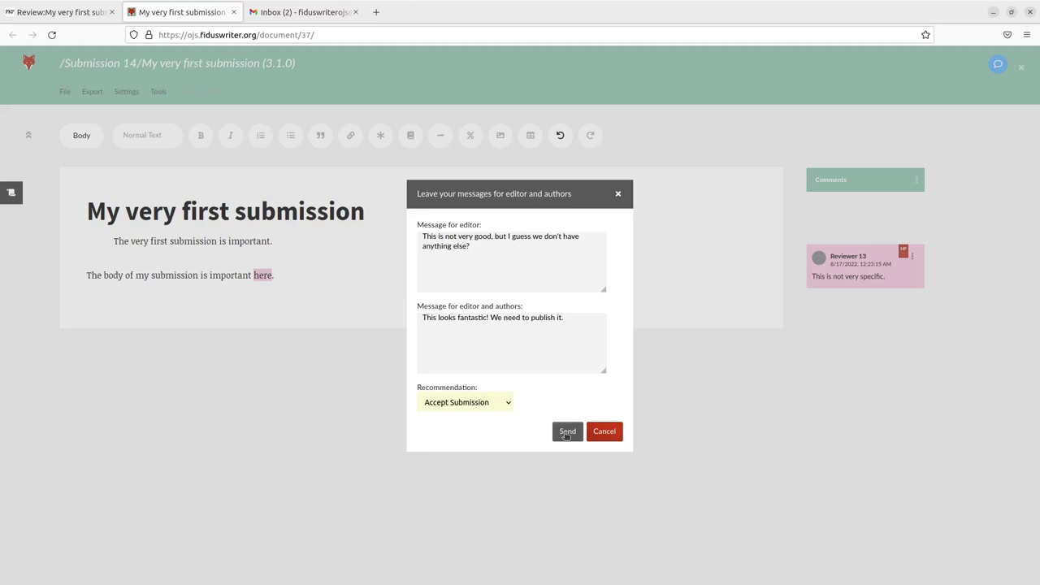
pyautogui.click(567, 432)
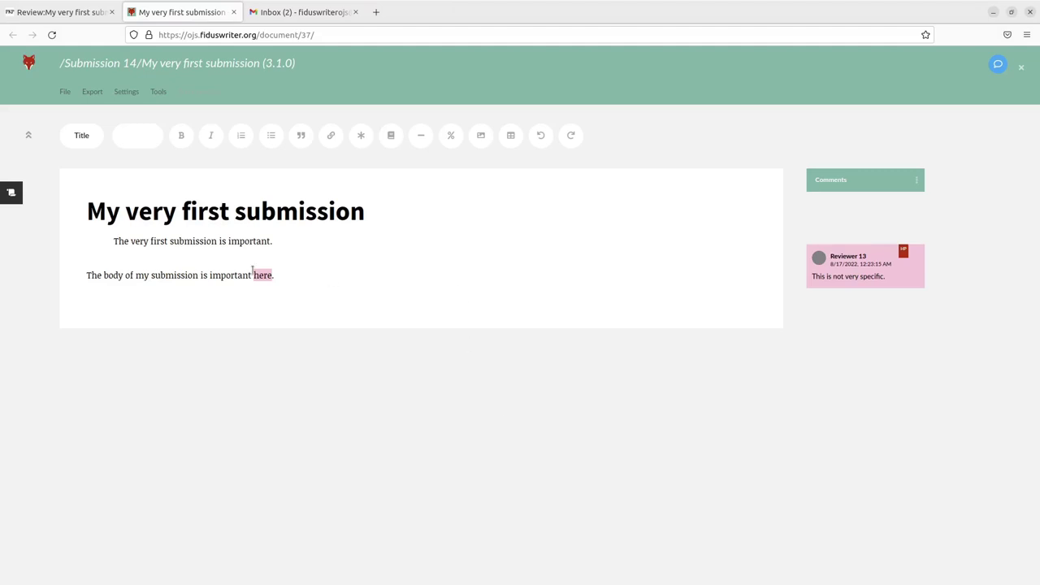
# Select the word 'important' in the body text
pyautogui.click(251, 274)
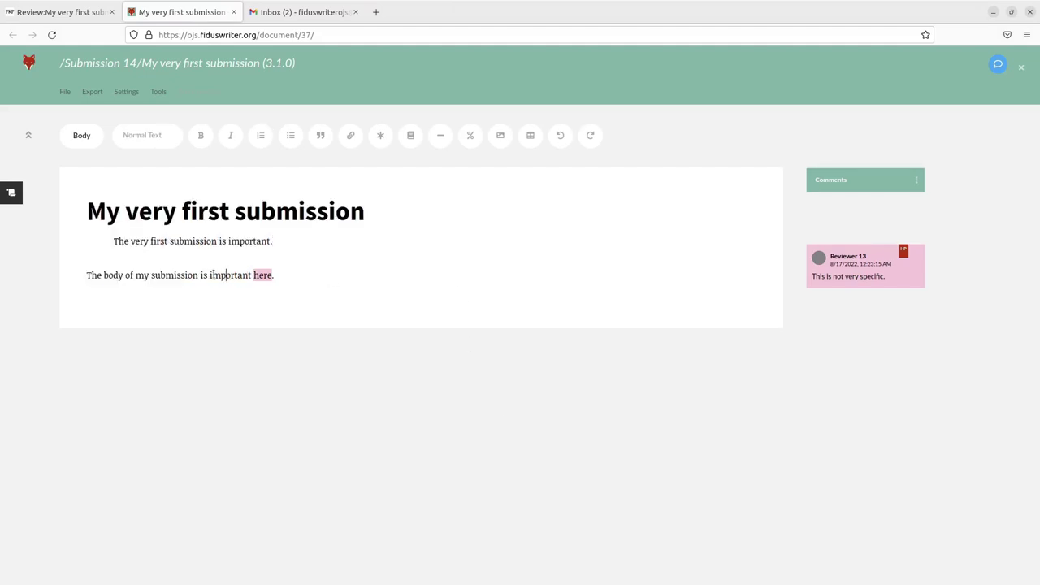
pyautogui.moveTo(209, 274); pyautogui.dragTo(248, 273)
pyautogui.click(251, 275)
pyautogui.moveTo(249, 275); pyautogui.dragTo(209, 275)
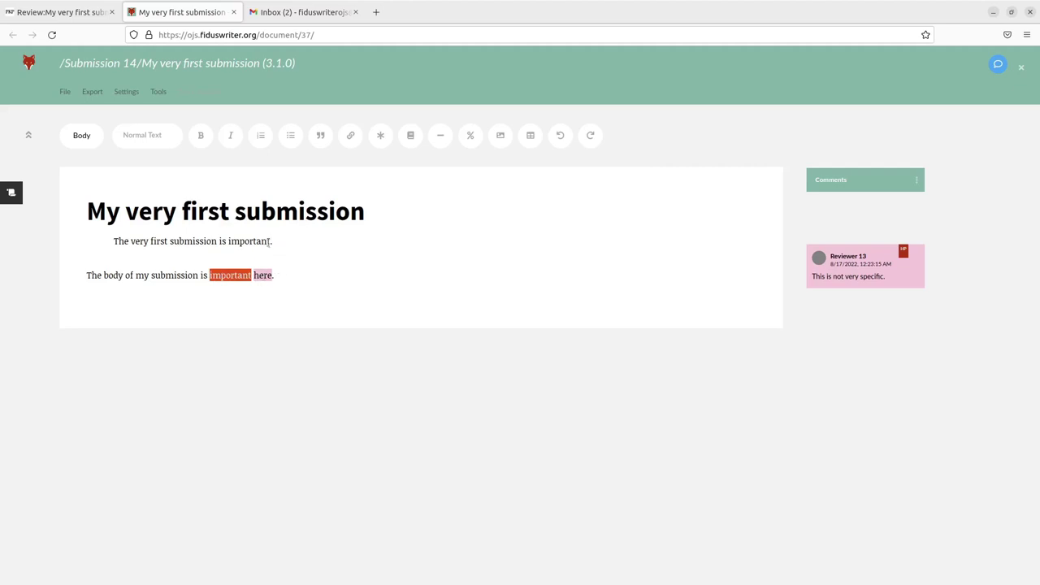
# Close the document, refresh the review page, and log out of the reviewer account
pyautogui.click(233, 12)
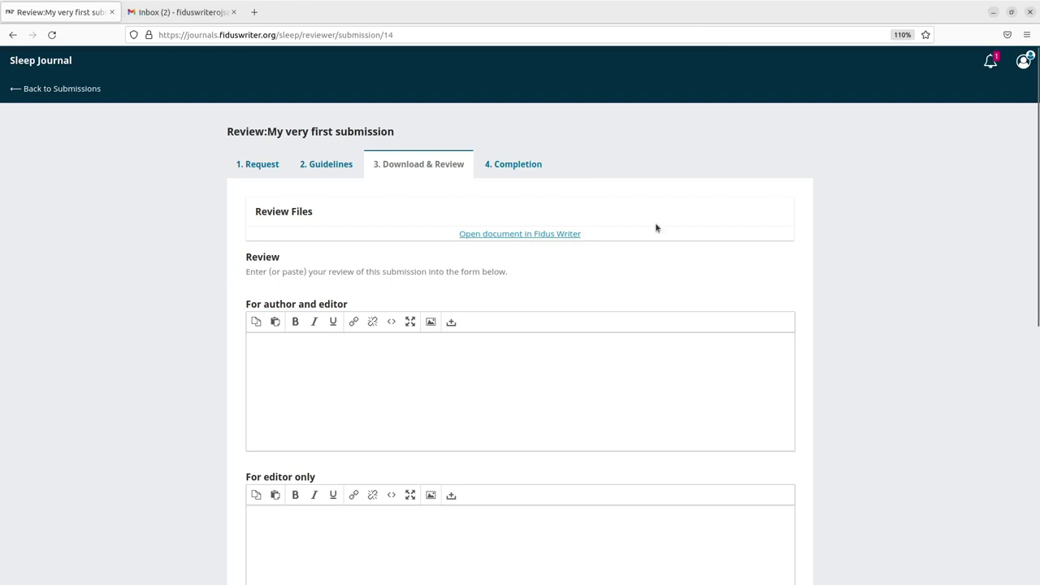
pyautogui.click(52, 34)
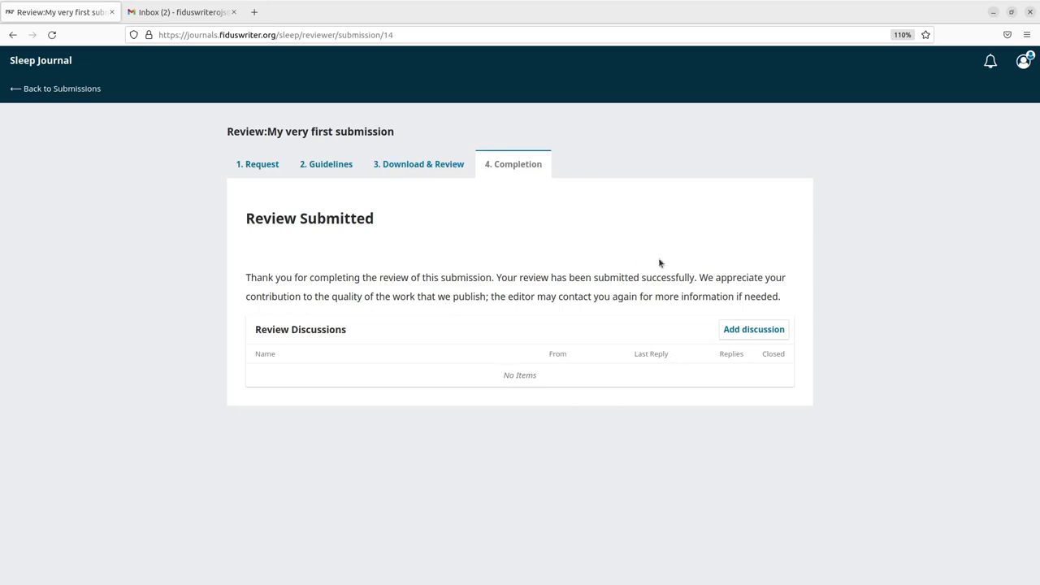
pyautogui.click(1021, 64)
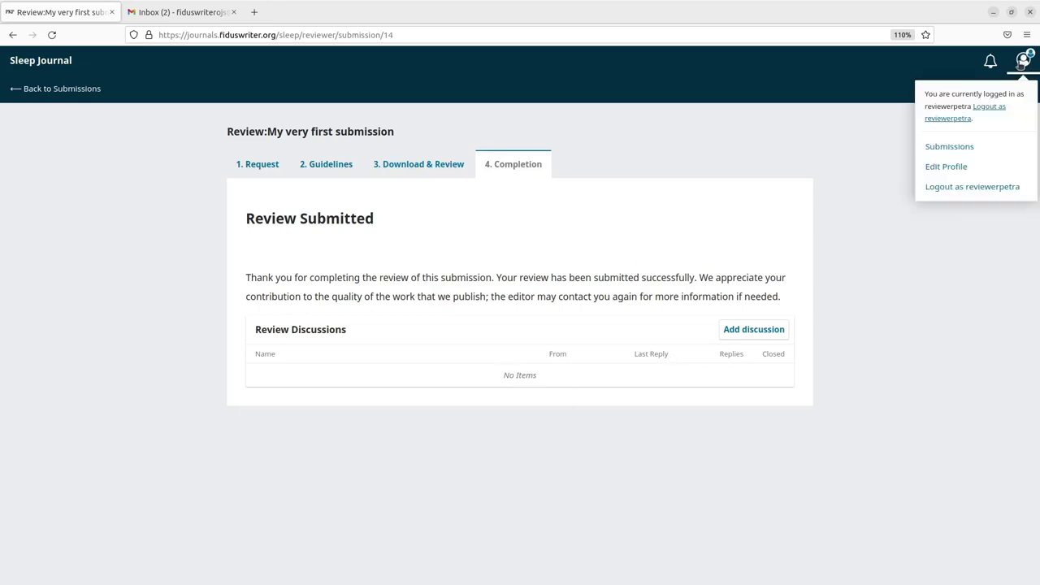
pyautogui.click(1002, 108)
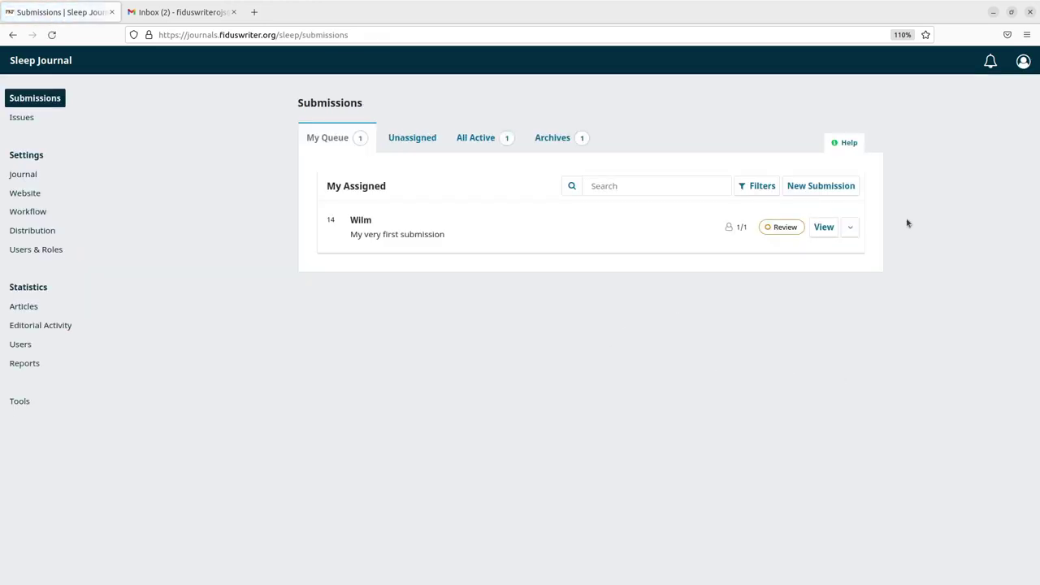
# On submission 14, add a second reviewer with Anonymous Reviewer/Disclosed Author review type
pyautogui.click(822, 231)
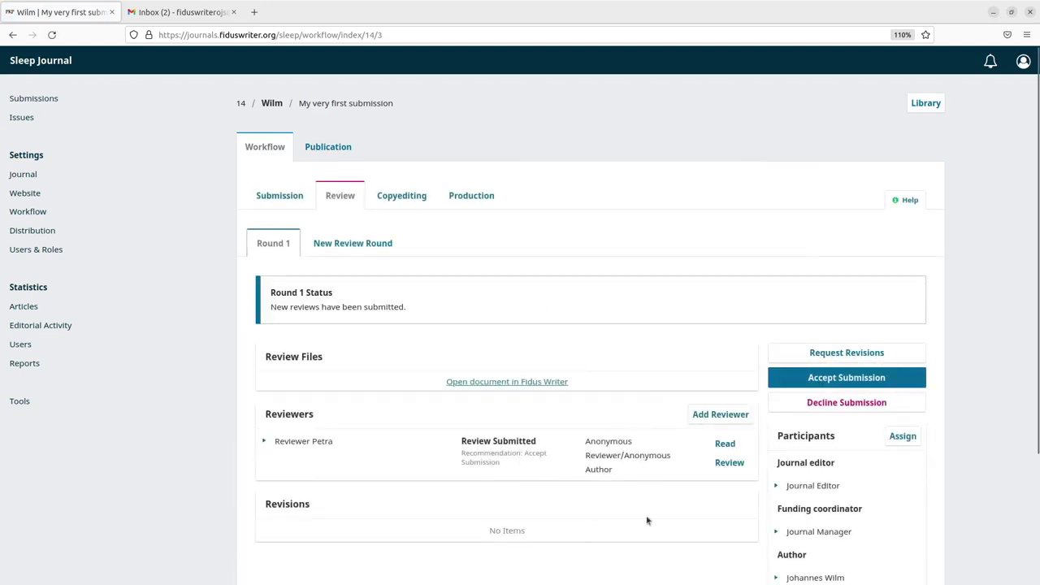
pyautogui.click(720, 416)
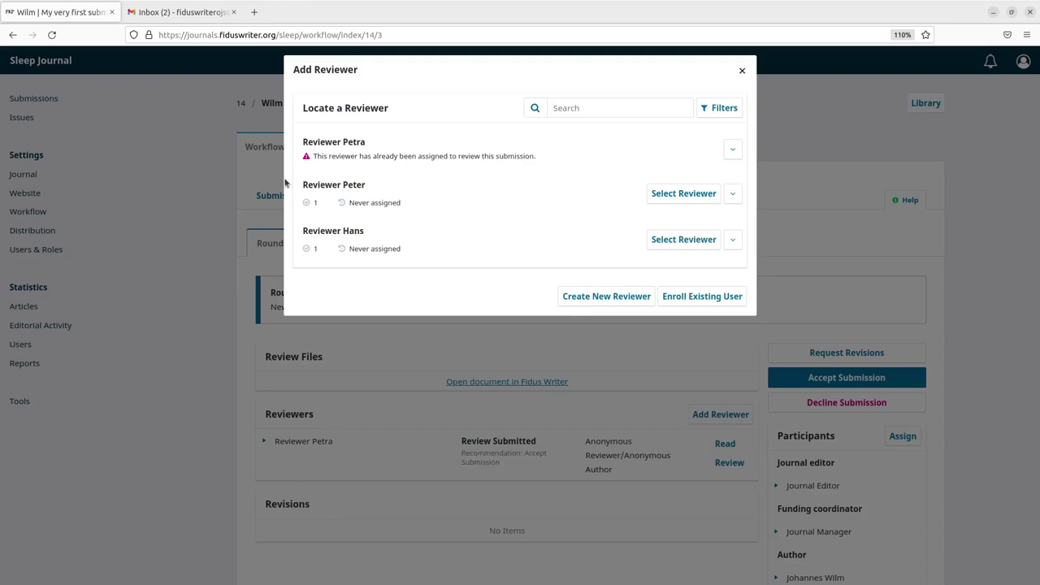
pyautogui.click(703, 195)
pyautogui.scroll(-3, 587, 436)
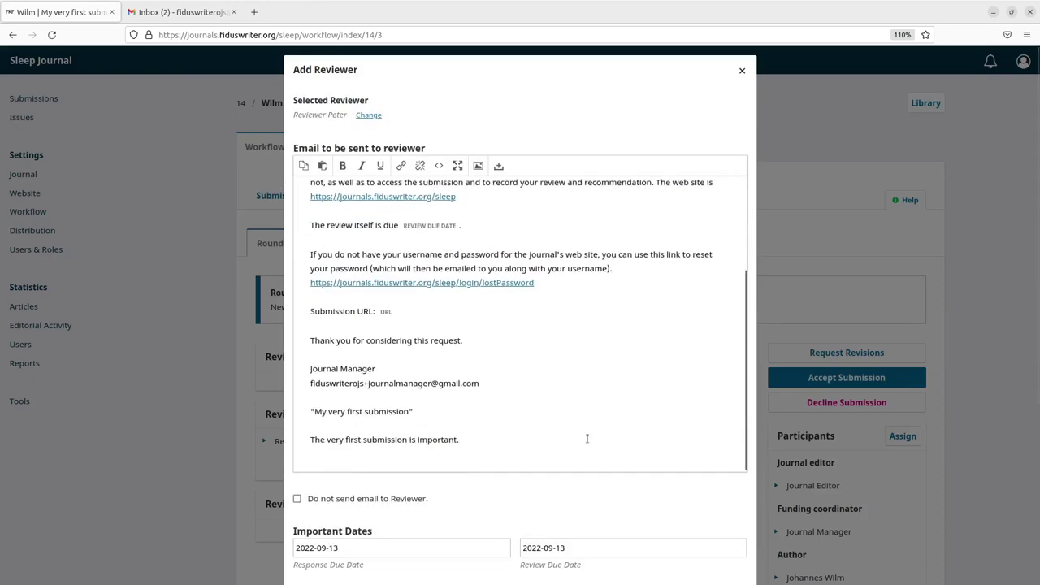
pyautogui.scroll(-3, 523, 506)
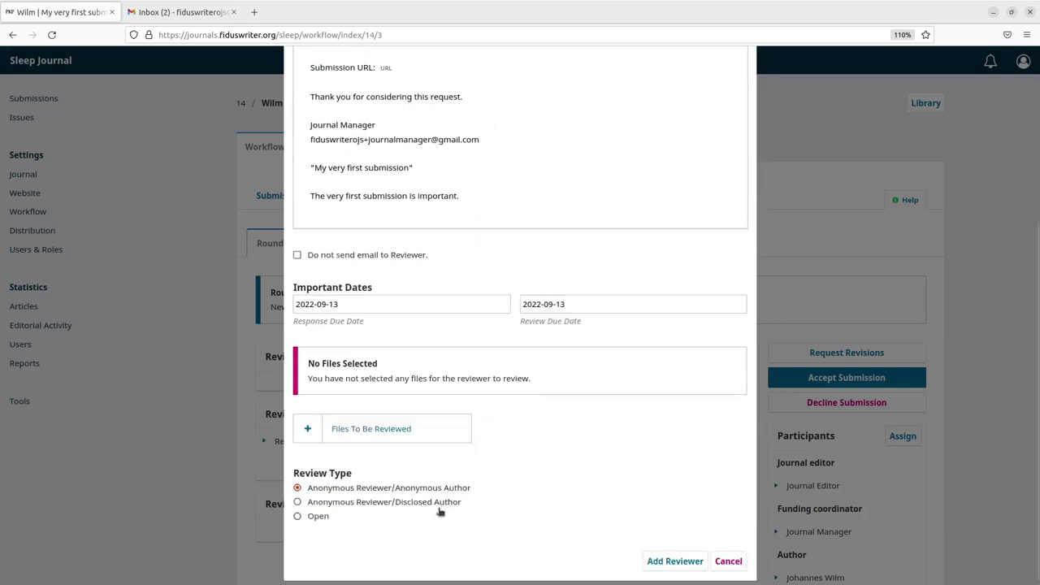
pyautogui.click(372, 505)
pyautogui.click(677, 566)
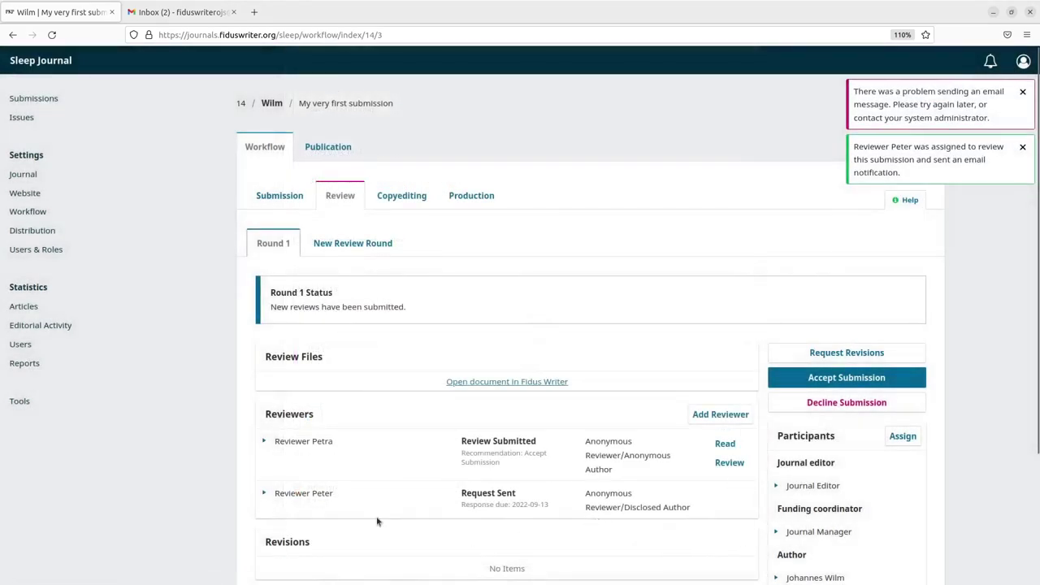
# Log in as the newly assigned second reviewer
pyautogui.click(263, 497)
pyautogui.scroll(-1, 443, 486)
pyautogui.scroll(-2, 443, 486)
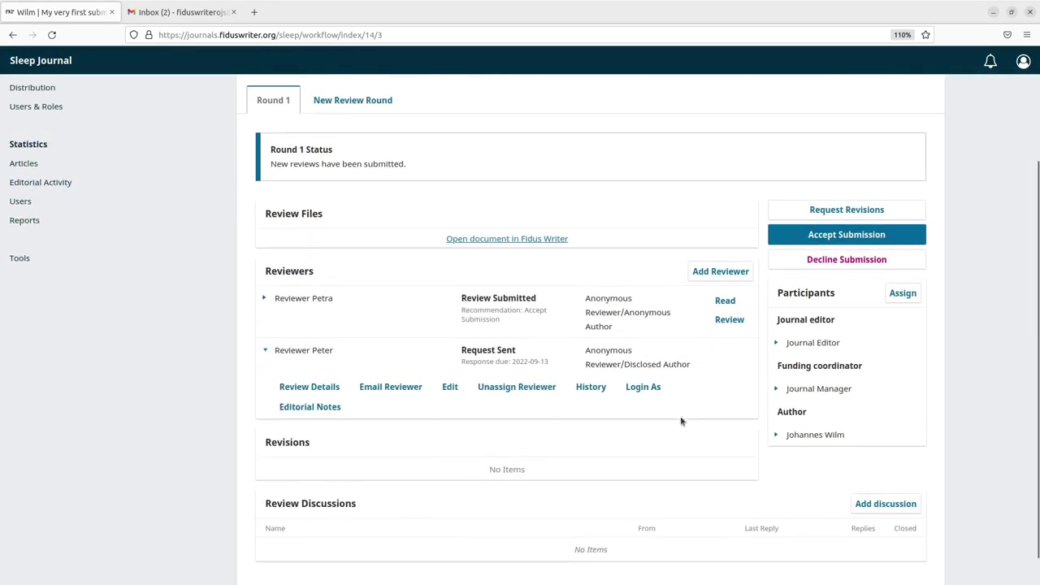
pyautogui.click(648, 393)
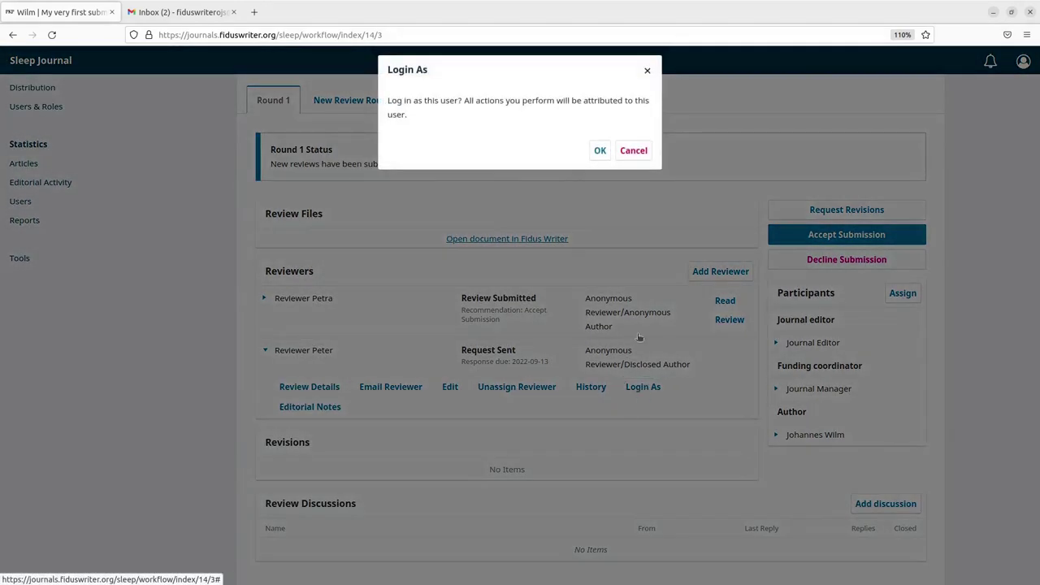
pyautogui.click(600, 146)
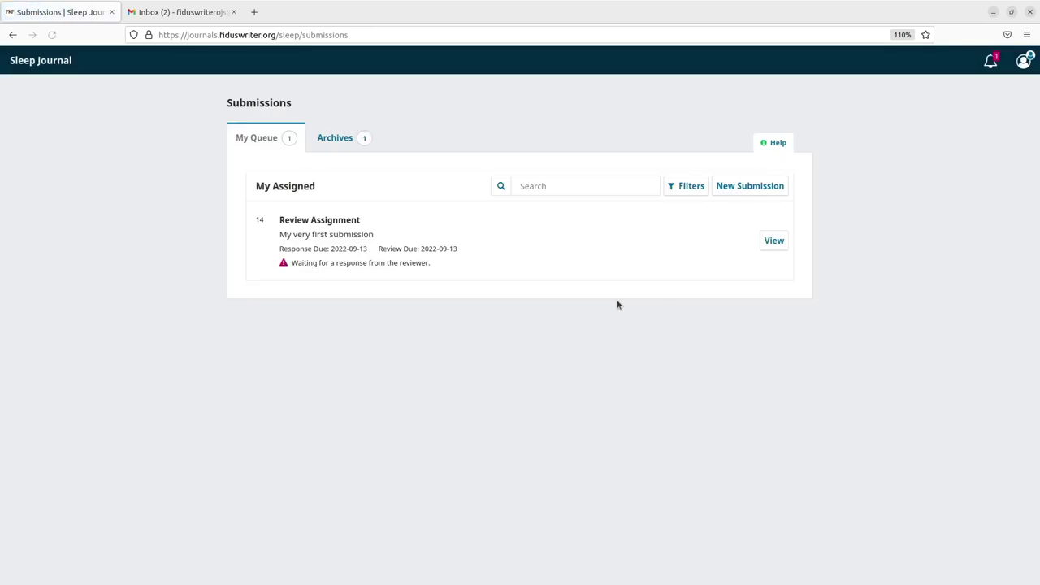
# Open the review assignment, give data consent, accept the review, and continue past the guidelines
pyautogui.click(774, 239)
pyautogui.scroll(-3, 523, 432)
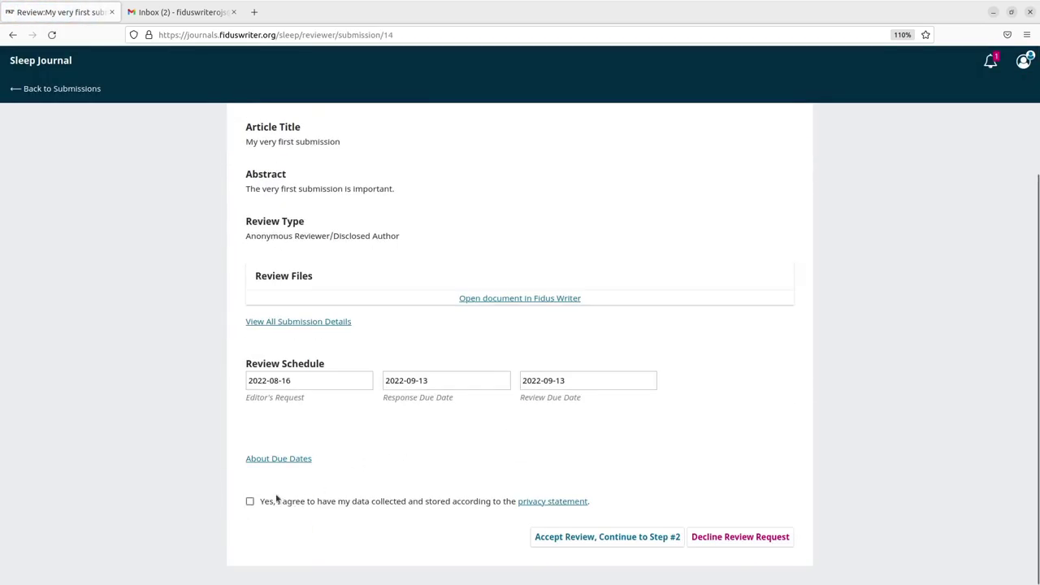
pyautogui.click(249, 501)
pyautogui.click(641, 539)
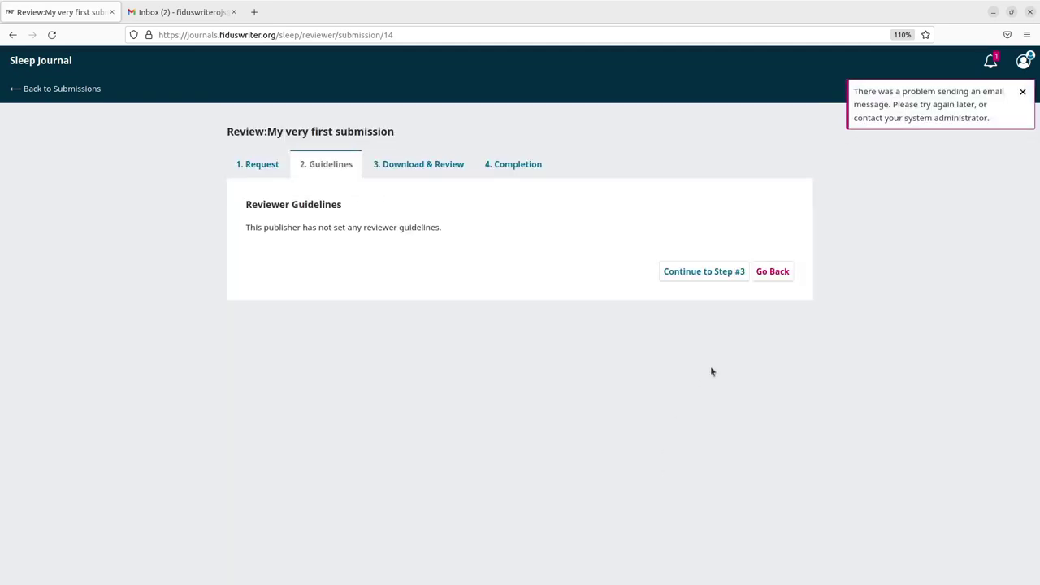
pyautogui.click(699, 279)
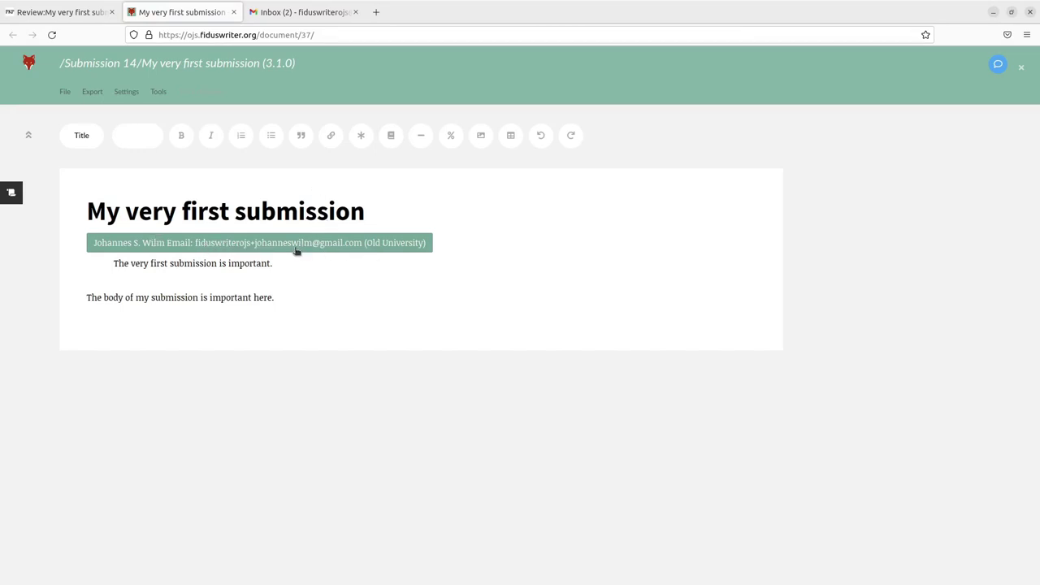
# Add a high-priority comment on 'submission': 'Is this really a submission? Would the term article be better?'
pyautogui.click(194, 297)
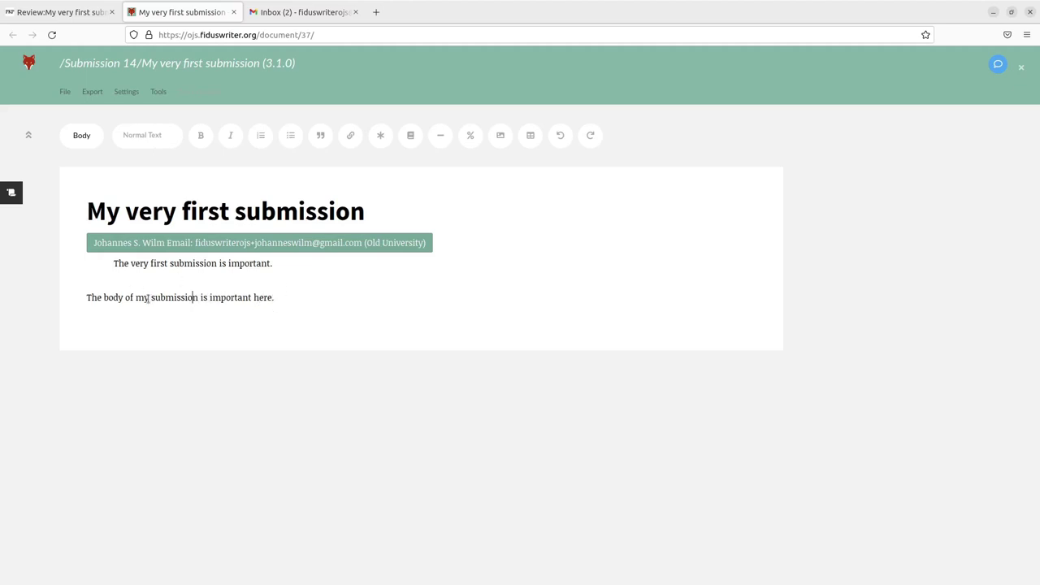
pyautogui.moveTo(151, 298); pyautogui.dragTo(198, 298)
pyautogui.click(784, 303)
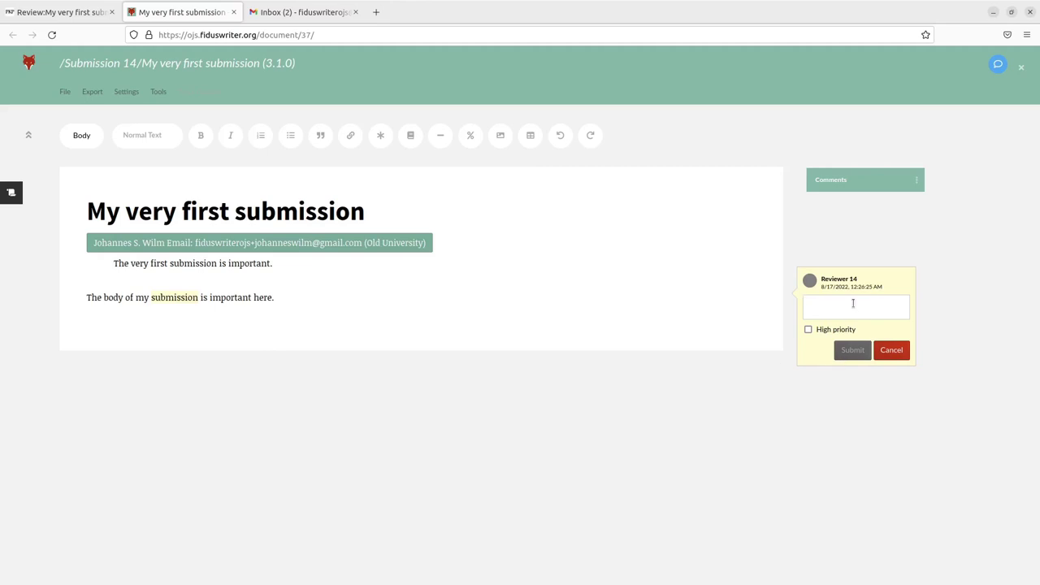
pyautogui.write('Is this really a submission? Would thwe')
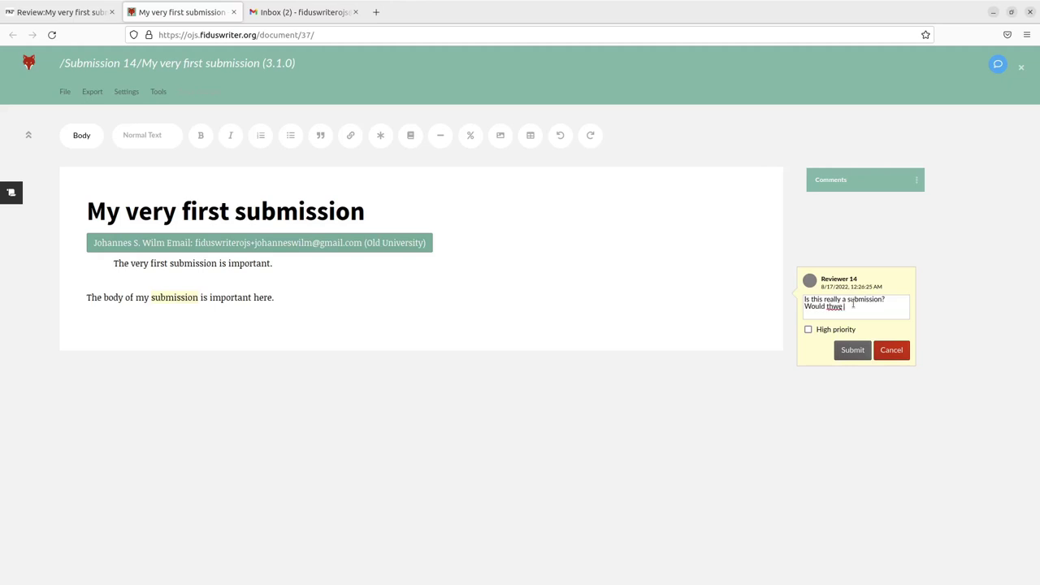
pyautogui.press('BackSpace')
pyautogui.press('BackSpace')
pyautogui.press('BackSpace')
pyautogui.press('BackSpace')
pyautogui.write('he term article be bette')
pyautogui.click(808, 329)
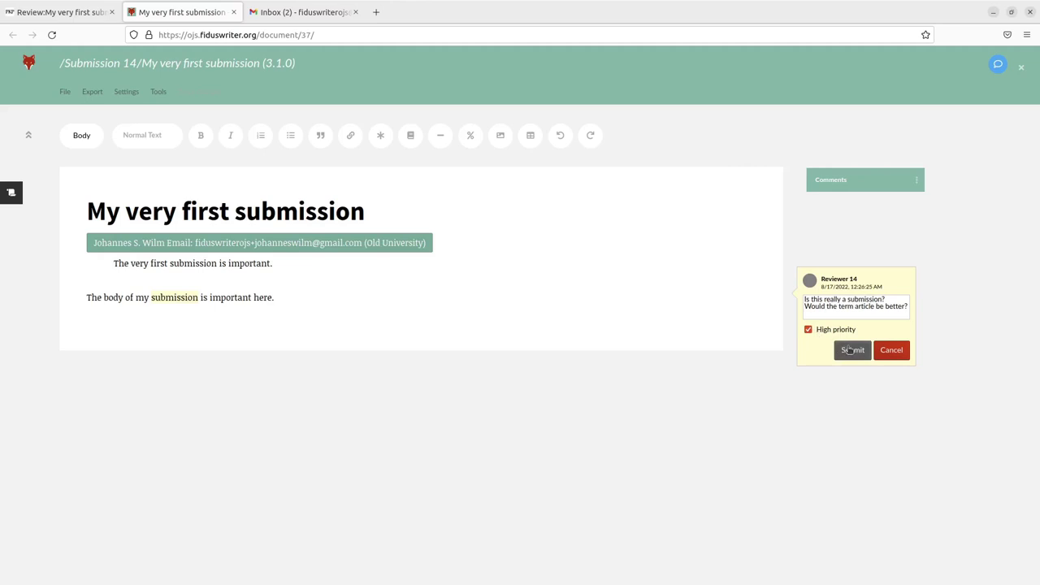
pyautogui.click(849, 350)
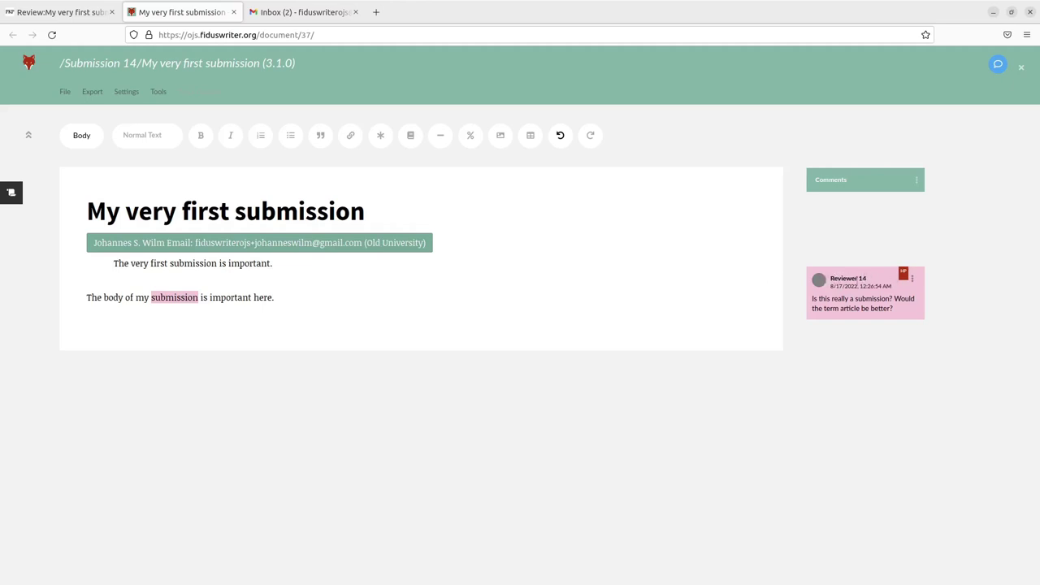
pyautogui.click(65, 93)
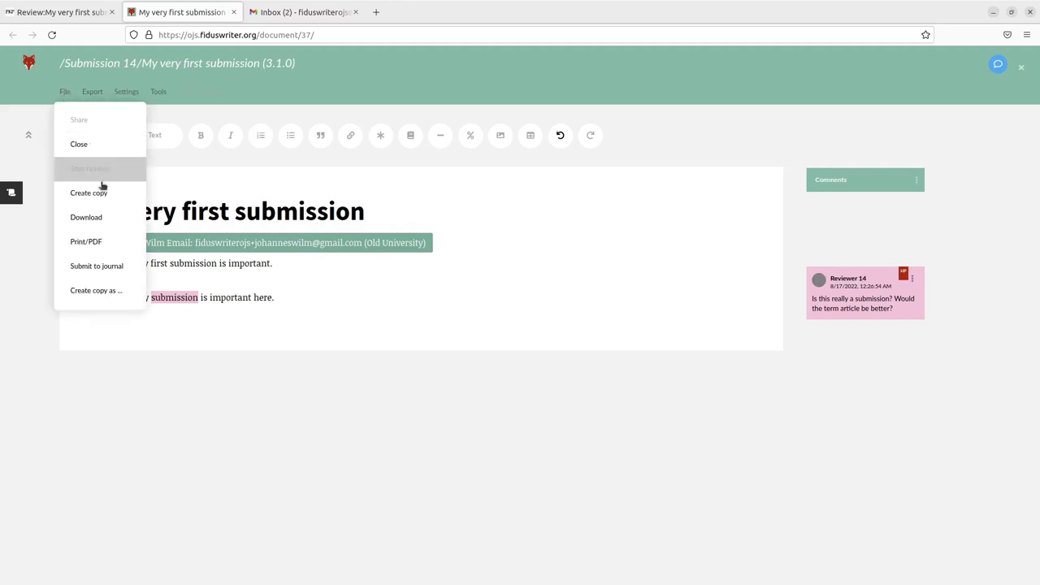
# Write 'This is almost ok.' to the editor and 'I hope you work on my suggestions. Overall it is a nice article' to editor and authors
pyautogui.click(97, 267)
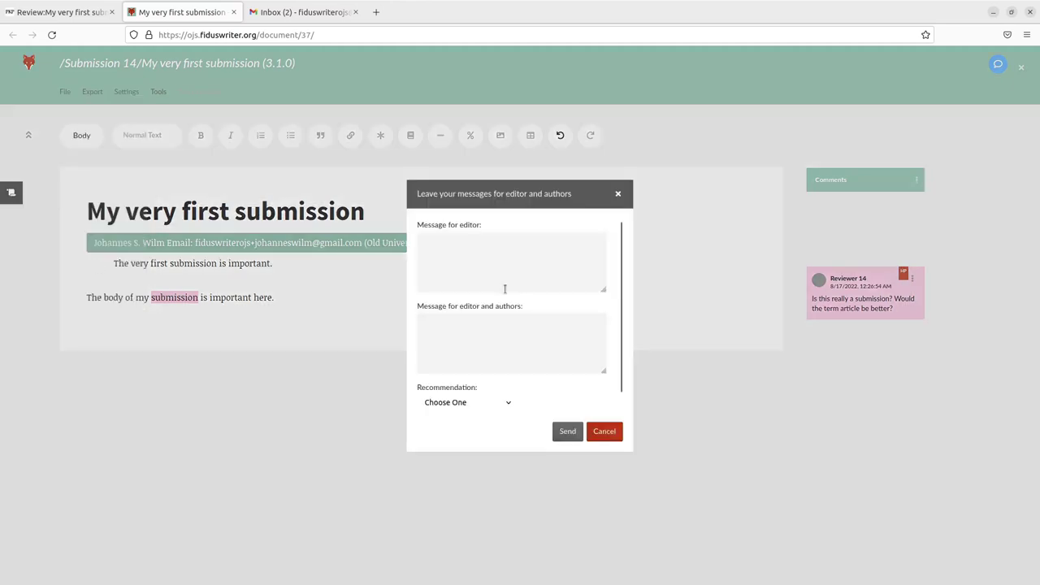
pyautogui.click(482, 259)
pyautogui.write('This is almost ok.')
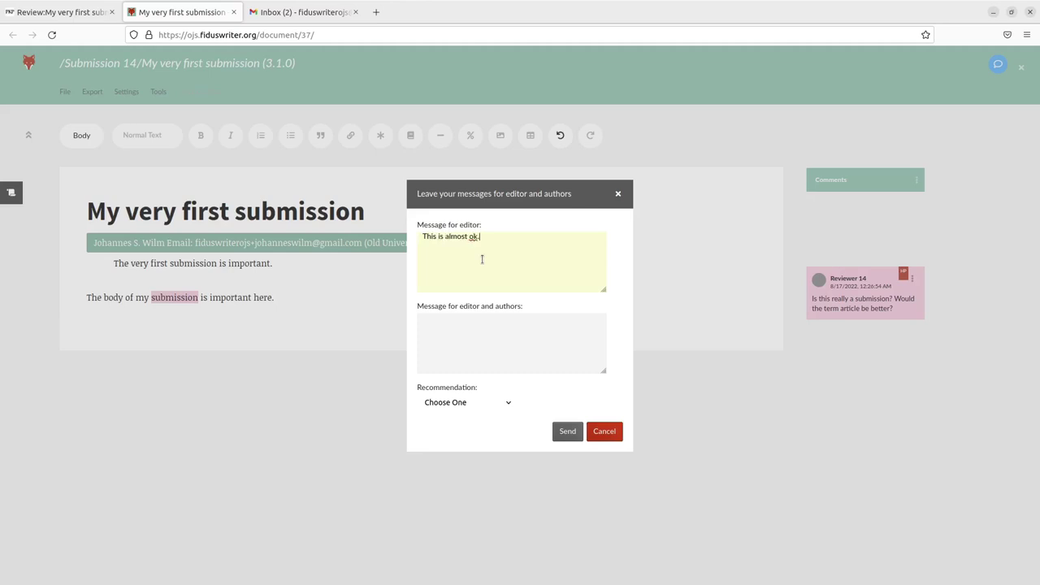
pyautogui.click(532, 357)
pyautogui.write('I hope you work on my suggestions. Overall')
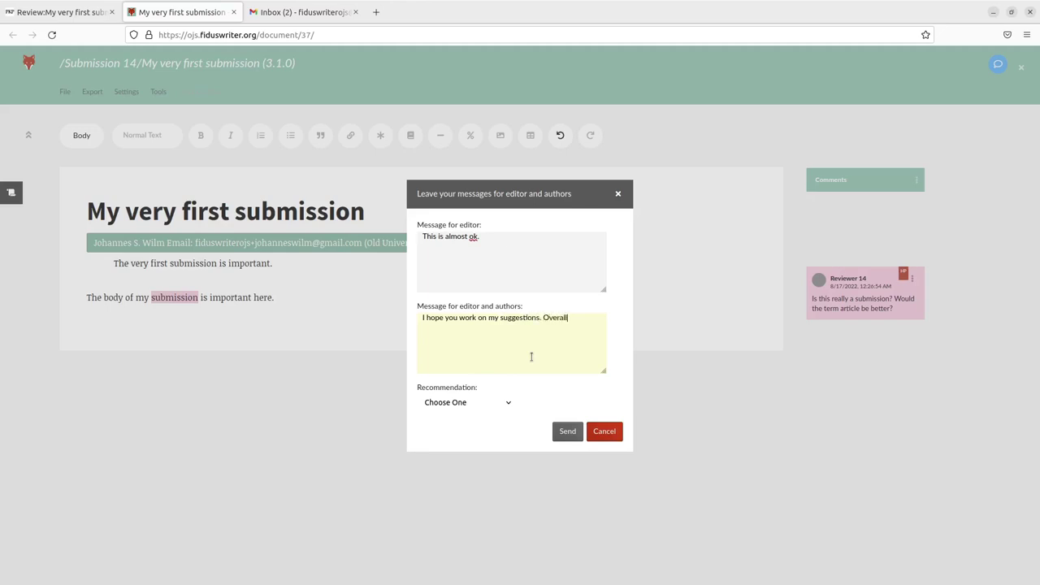
pyautogui.write(' it is a nice article.')
# Recommend Revisions Required and send the review to the journal
pyautogui.click(479, 404)
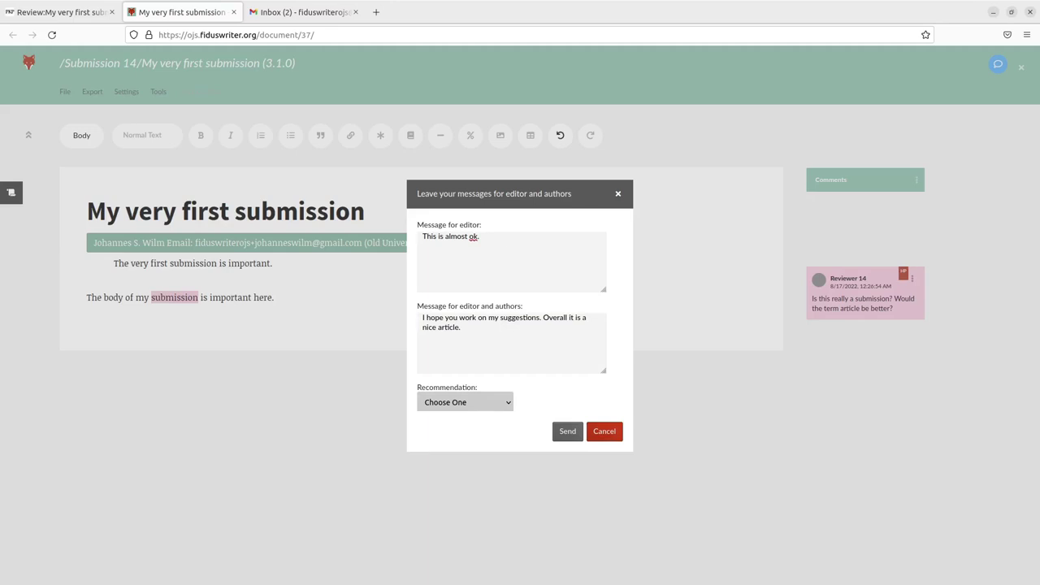
pyautogui.click(480, 453)
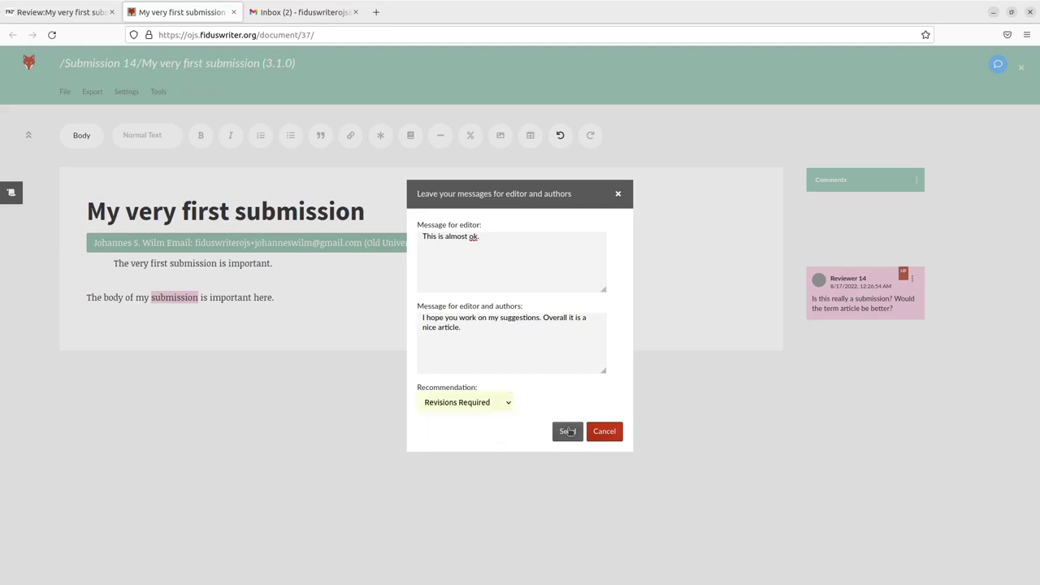
pyautogui.click(568, 431)
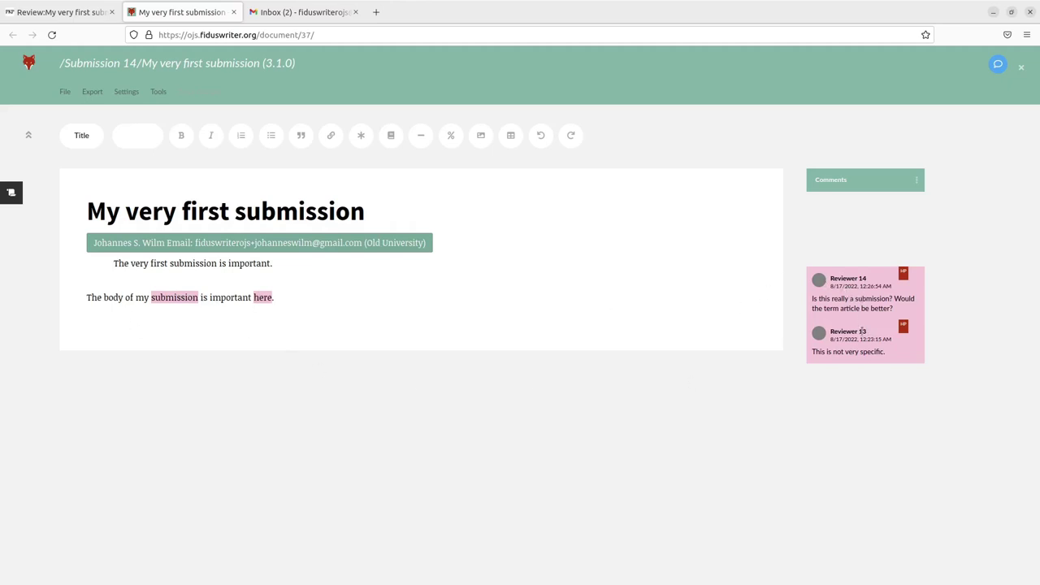
# Log out of the second reviewer and view submission 14's round 1 reviewers as editor
pyautogui.click(234, 12)
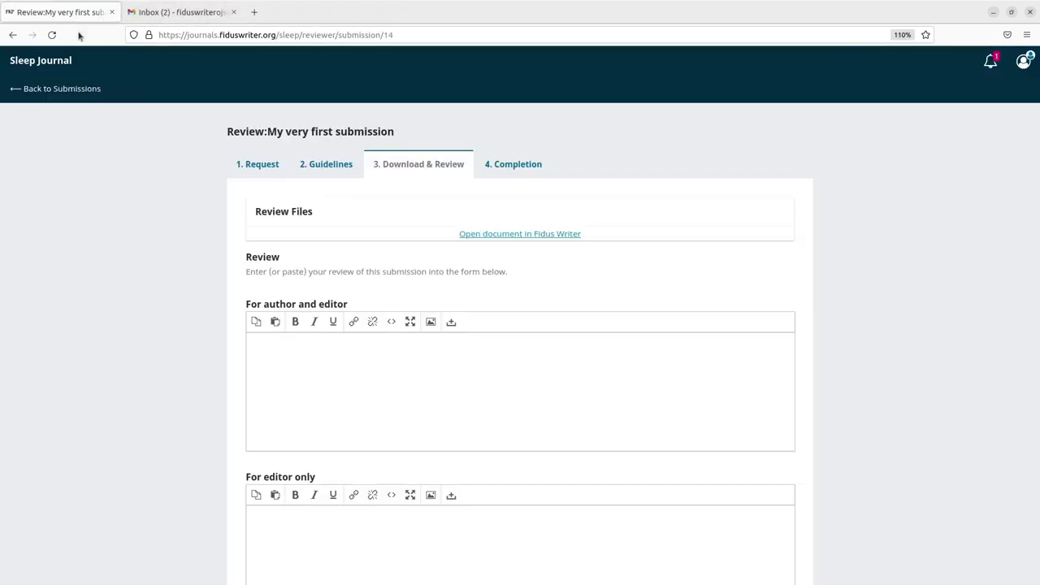
pyautogui.click(52, 35)
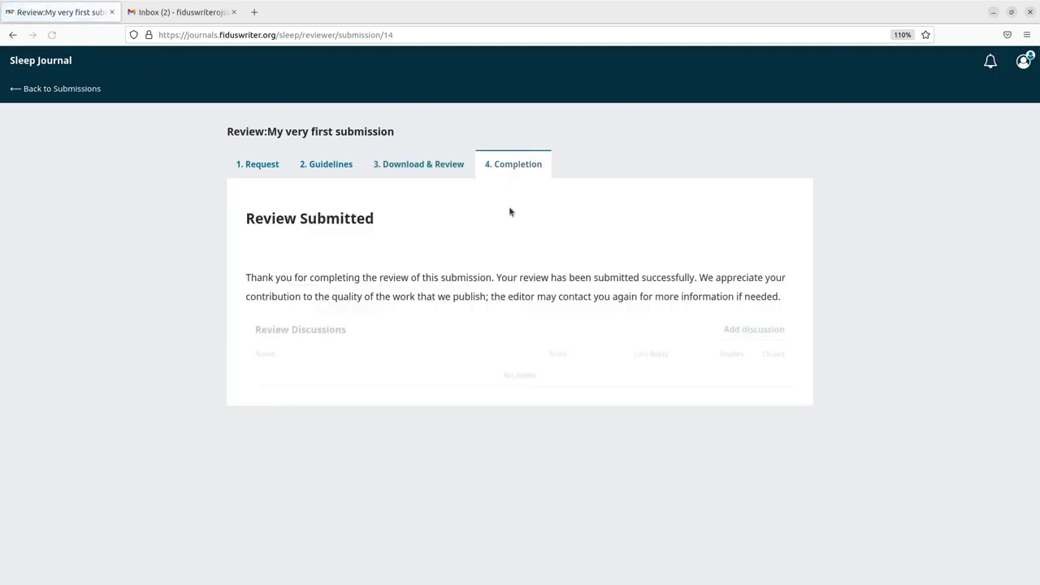
pyautogui.click(1023, 64)
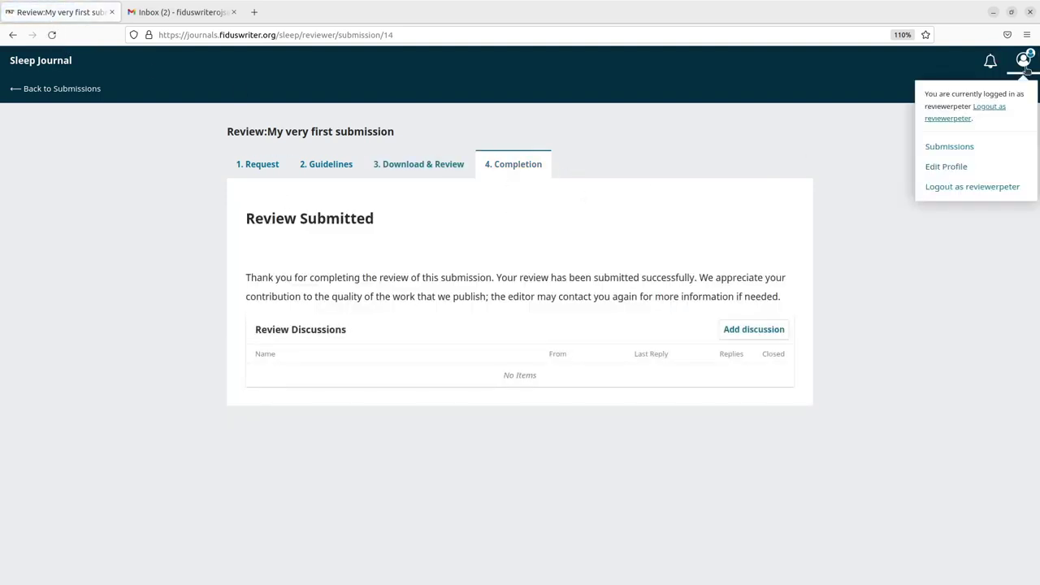
pyautogui.click(999, 109)
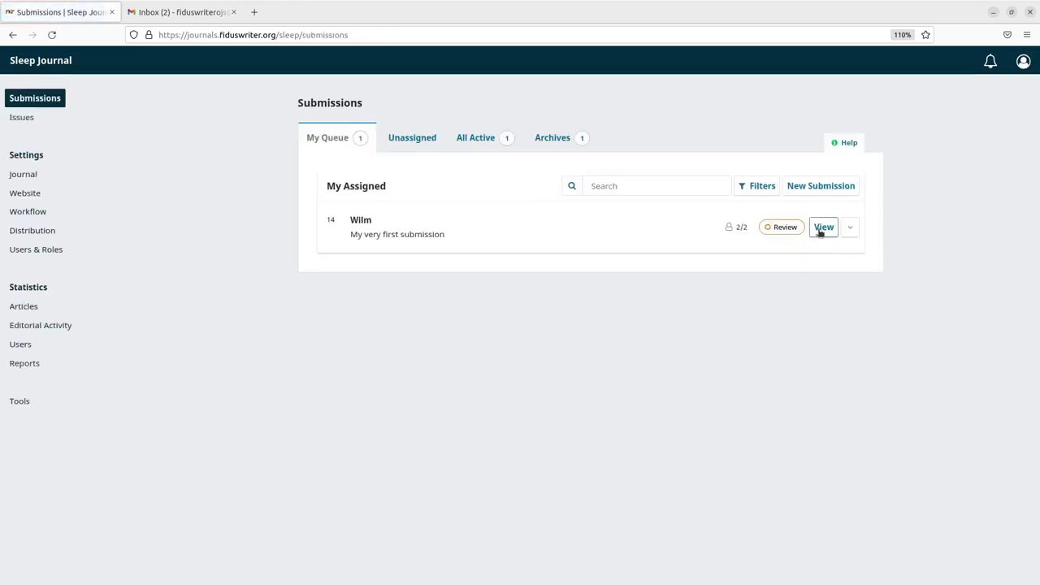
pyautogui.click(819, 232)
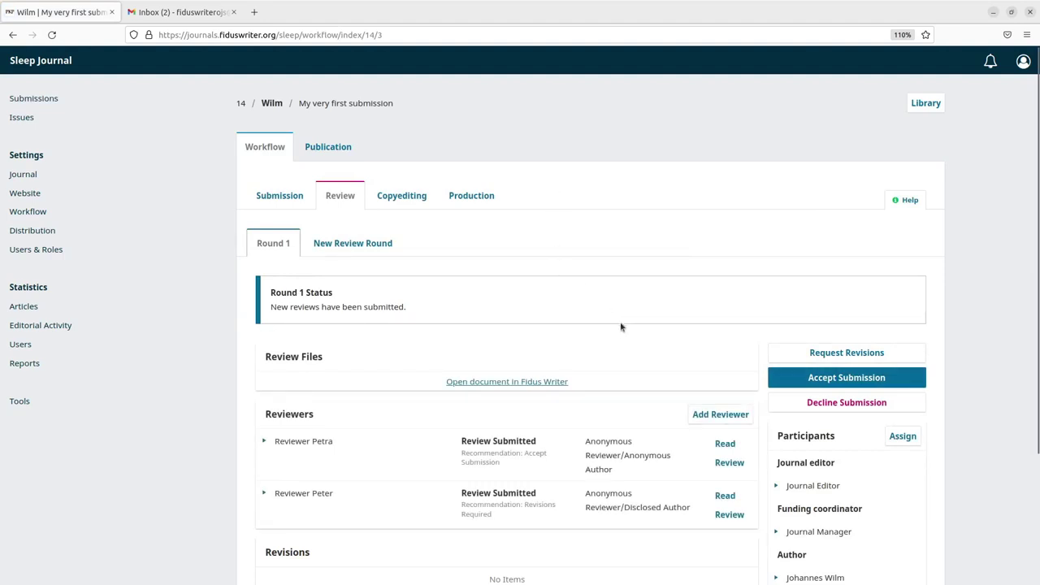
pyautogui.scroll(-4, 552, 437)
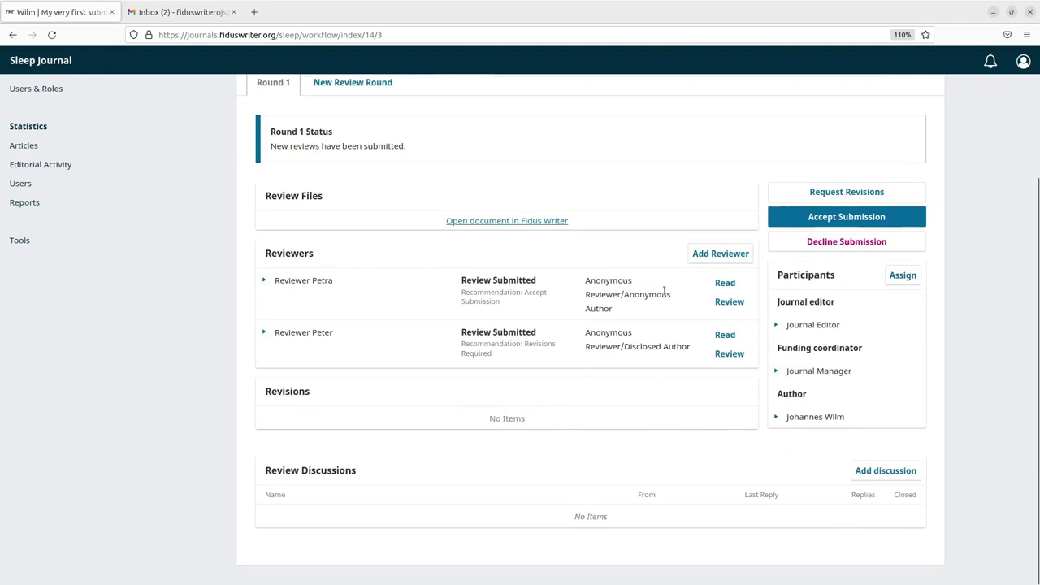
# Assign the never-assigned reviewer to round 1 with an Open review type
pyautogui.click(722, 253)
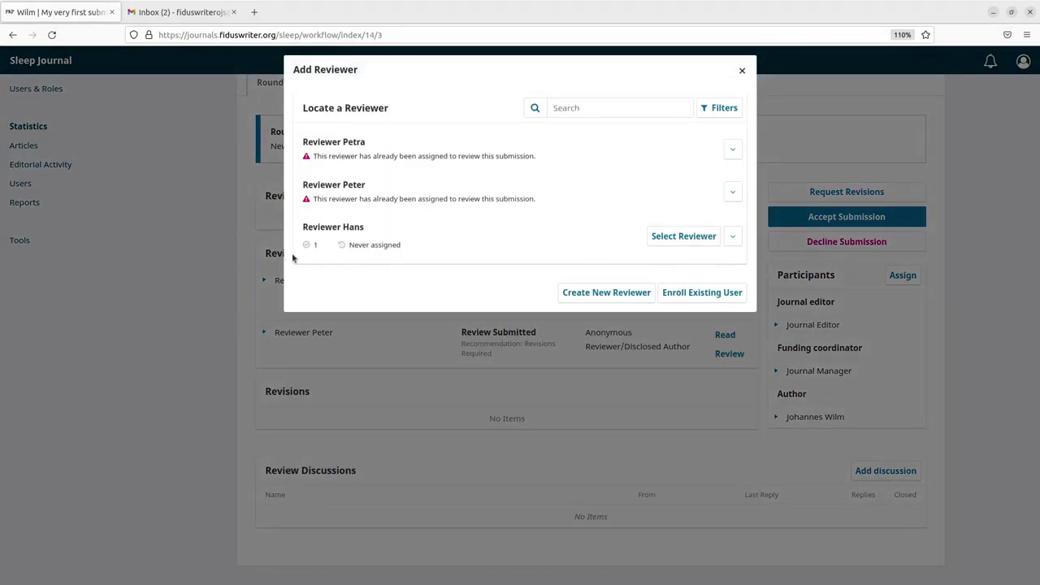
pyautogui.click(677, 239)
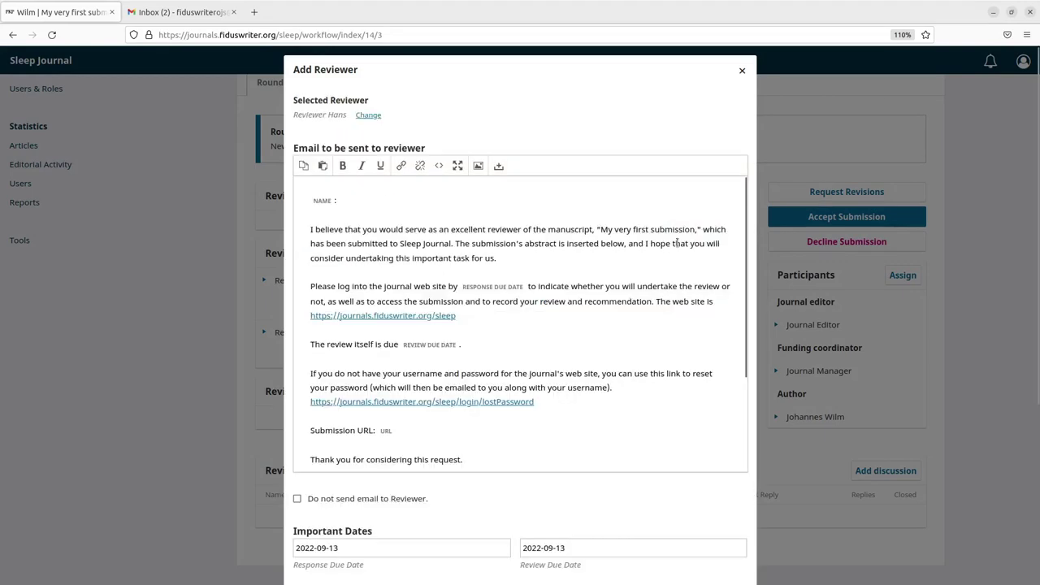
pyautogui.scroll(-3, 571, 470)
pyautogui.scroll(-3, 456, 507)
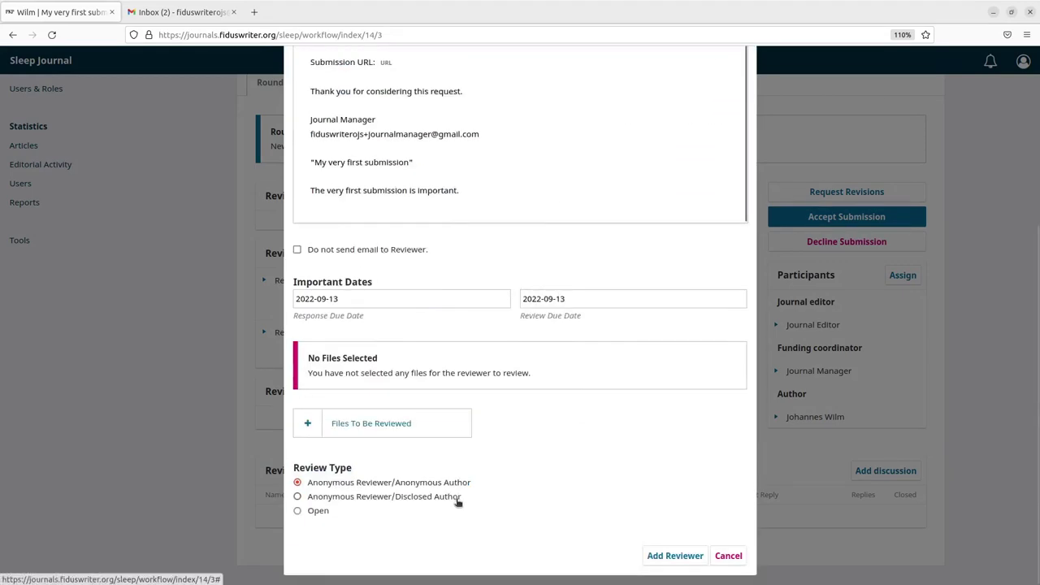
pyautogui.click(326, 514)
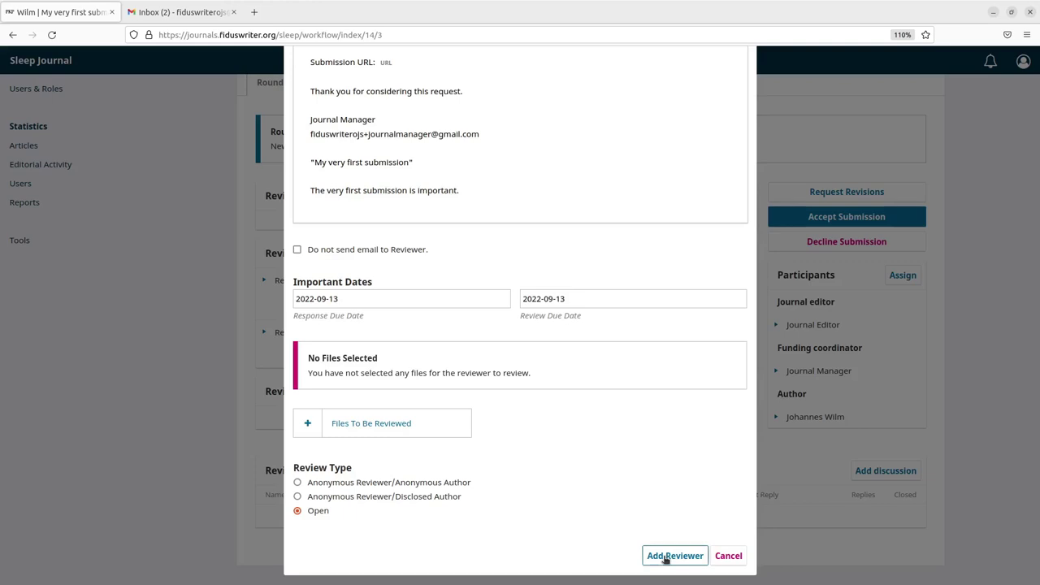
pyautogui.click(666, 557)
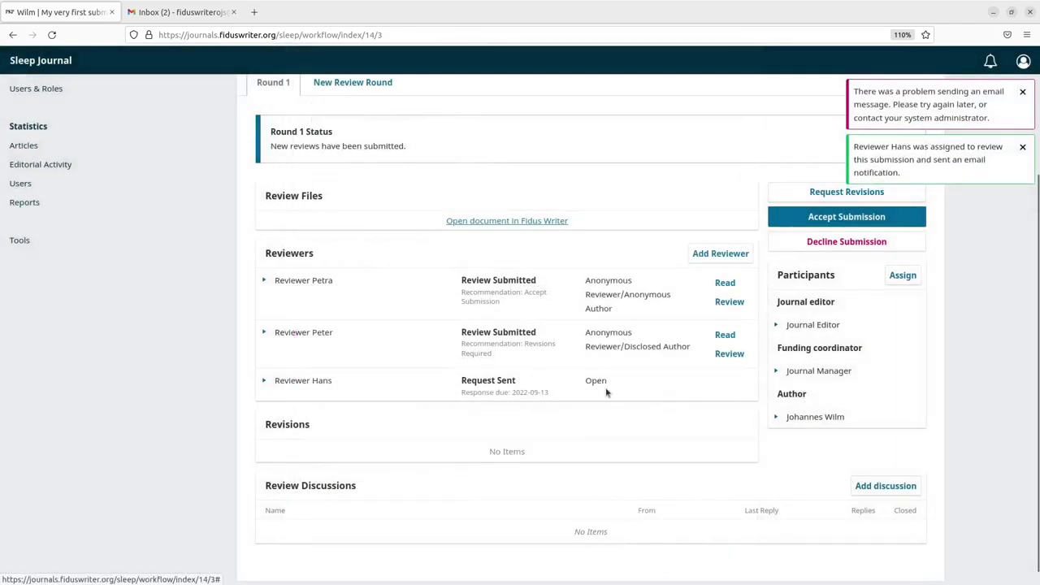
# Log in as the newly assigned third reviewer
pyautogui.click(271, 382)
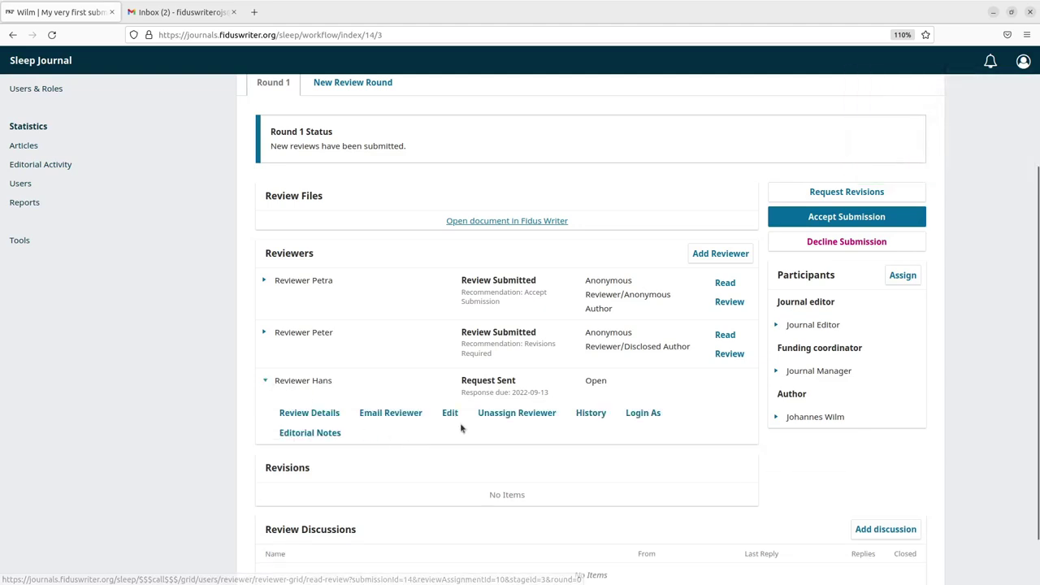
pyautogui.click(657, 418)
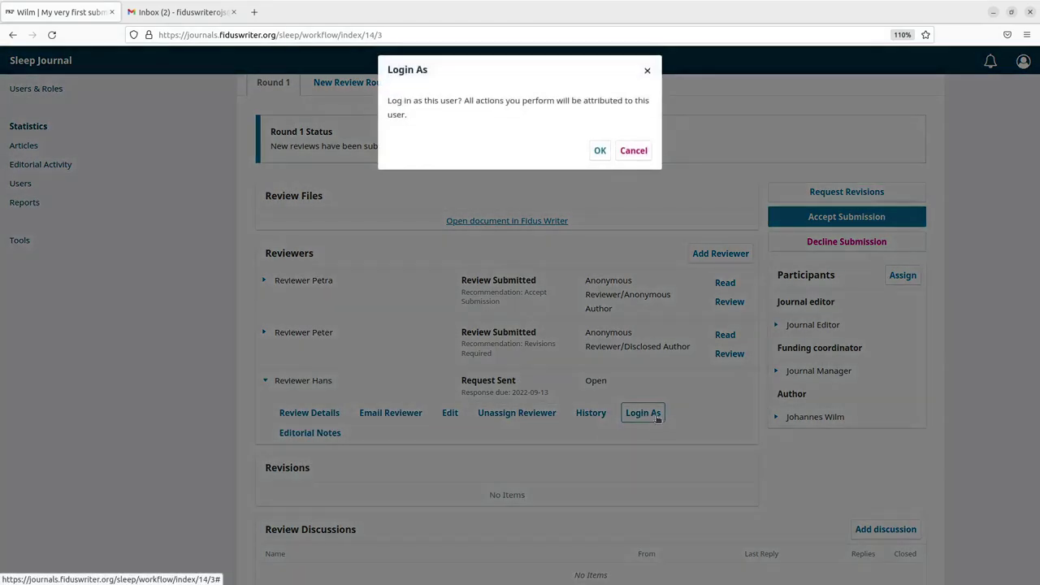
pyautogui.click(601, 150)
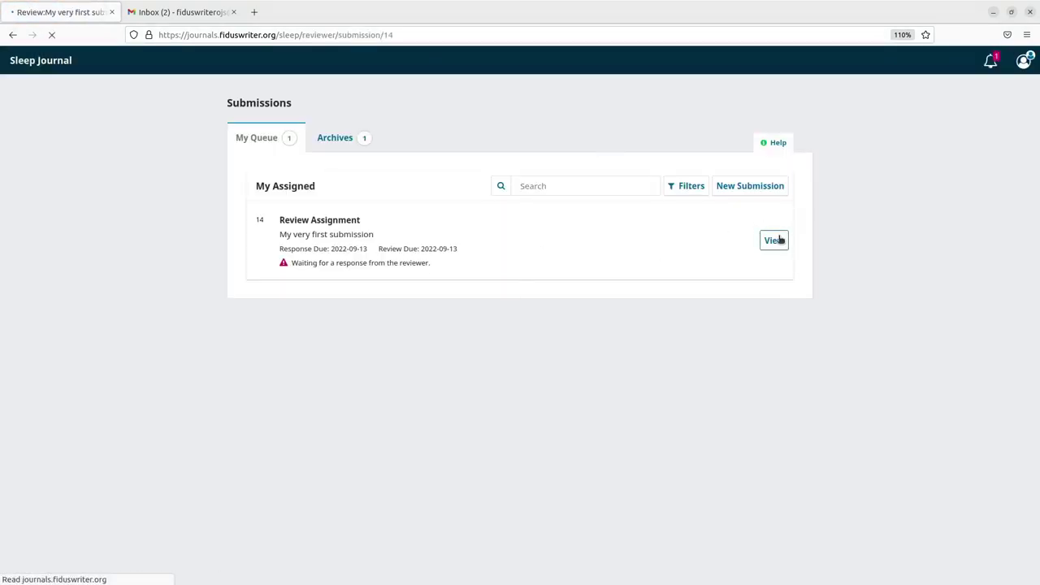
# Accept the submission 14 review request with data consent and continue to Download & Review
pyautogui.click(773, 240)
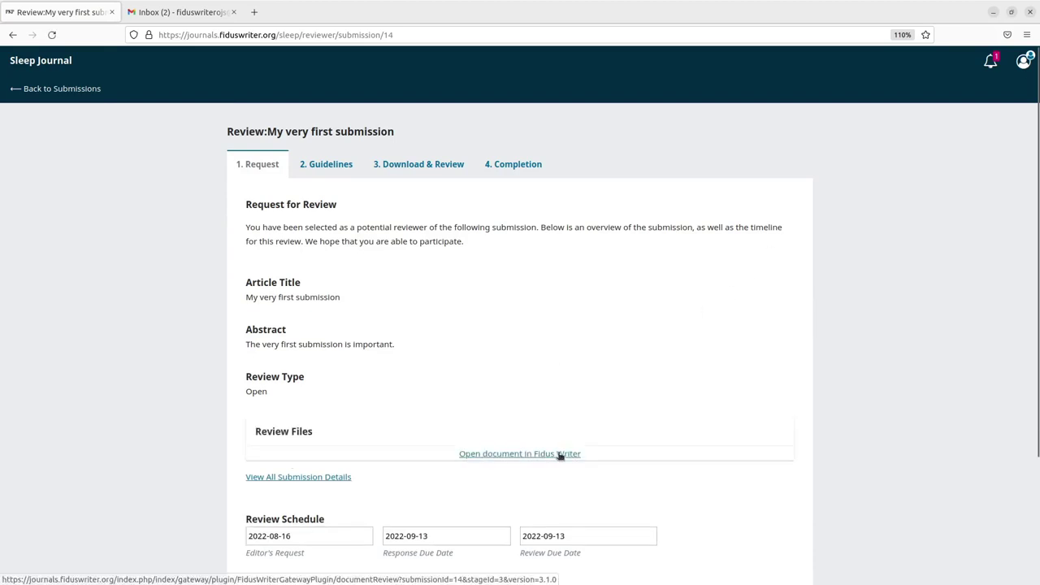
pyautogui.scroll(-3, 569, 391)
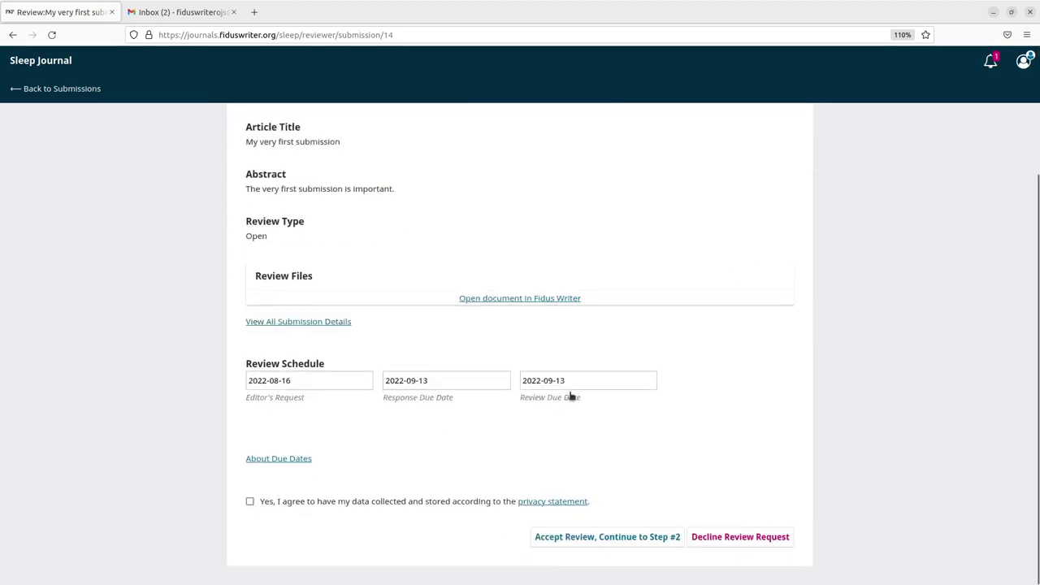
pyautogui.click(250, 501)
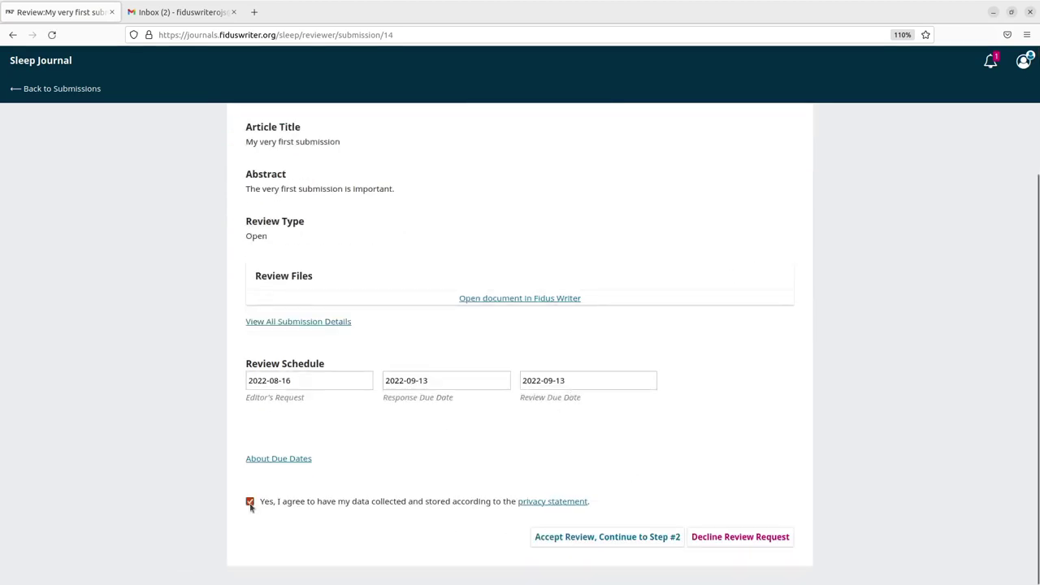
pyautogui.click(642, 538)
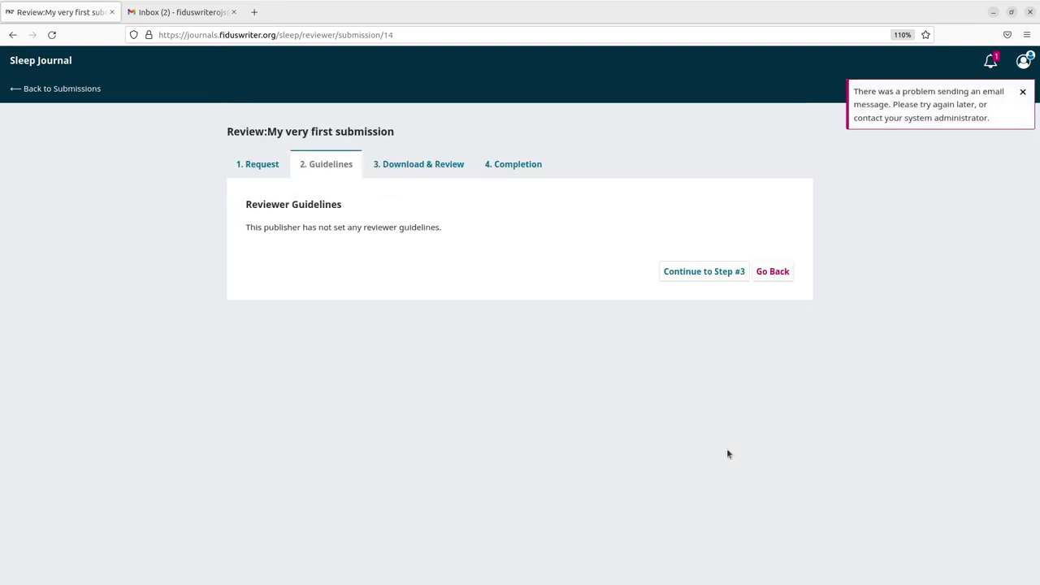
pyautogui.click(697, 272)
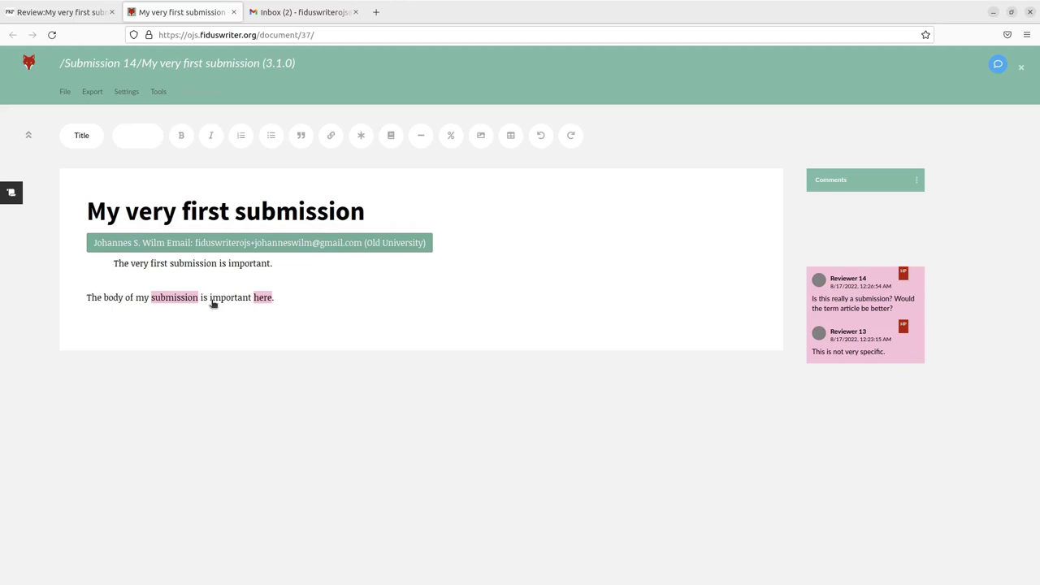
# Select the word 'important' in the body of the 3.1.0 review copy
pyautogui.doubleClick(211, 298)
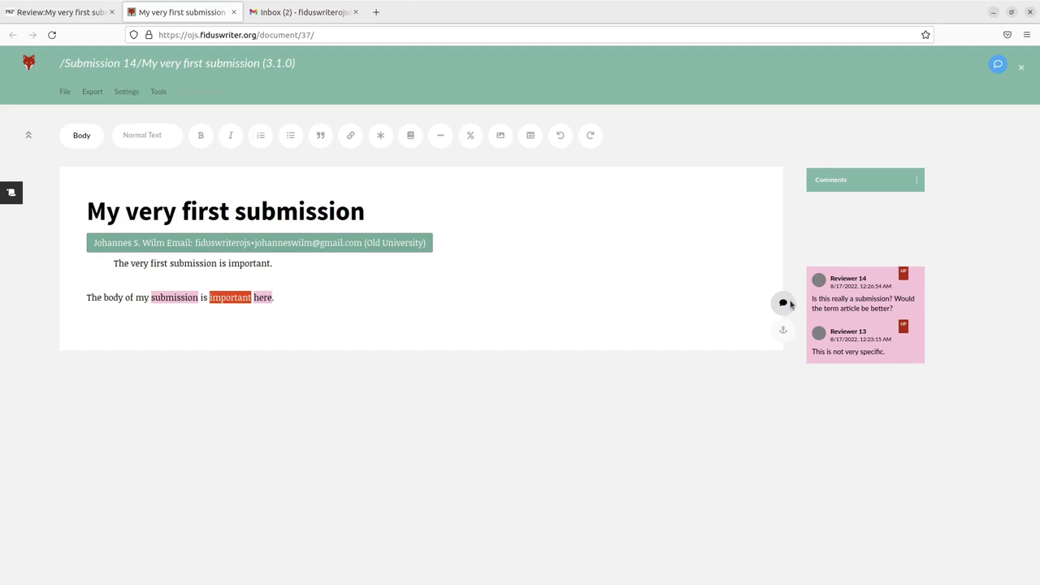
# Comment 'Important is the right word!' on 'important', then close the document
pyautogui.click(783, 303)
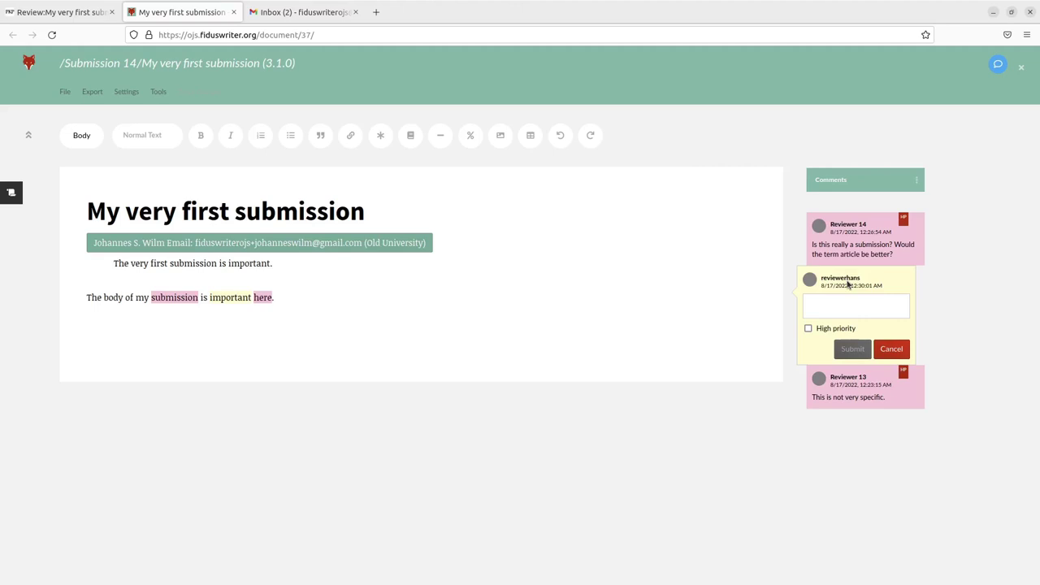
pyautogui.click(854, 310)
pyautogui.write('Important is the right word!')
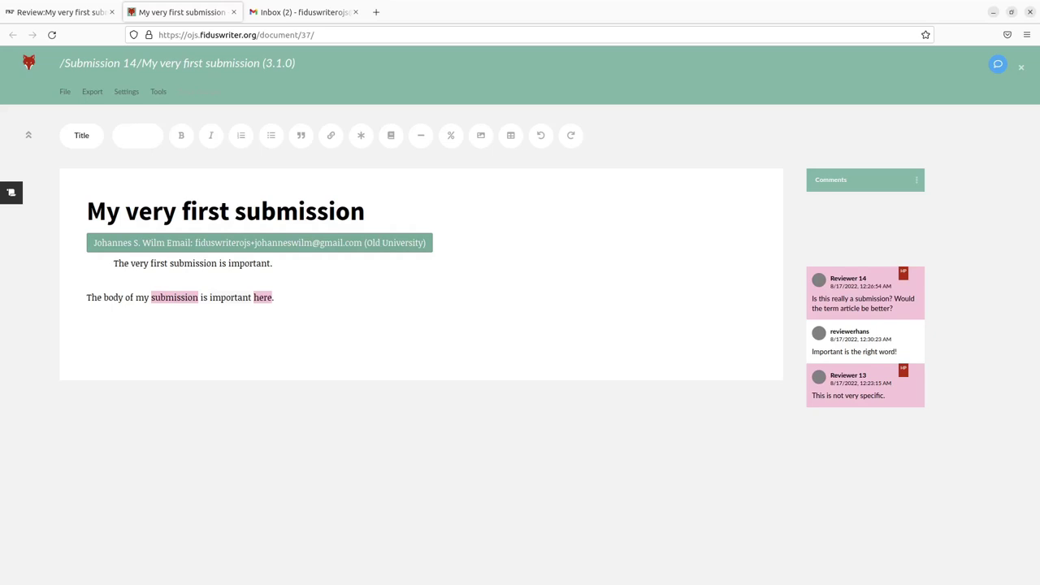
pyautogui.hotkey('ctrl', 'w')
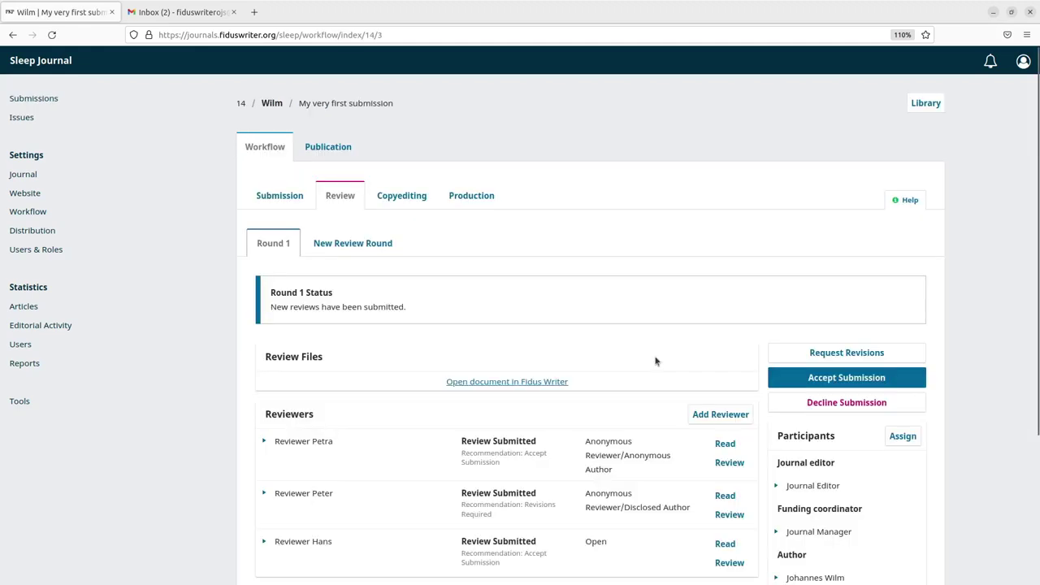
# Record a Request Revisions decision for submission 14 without a new review round
pyautogui.scroll(-3, 650, 367)
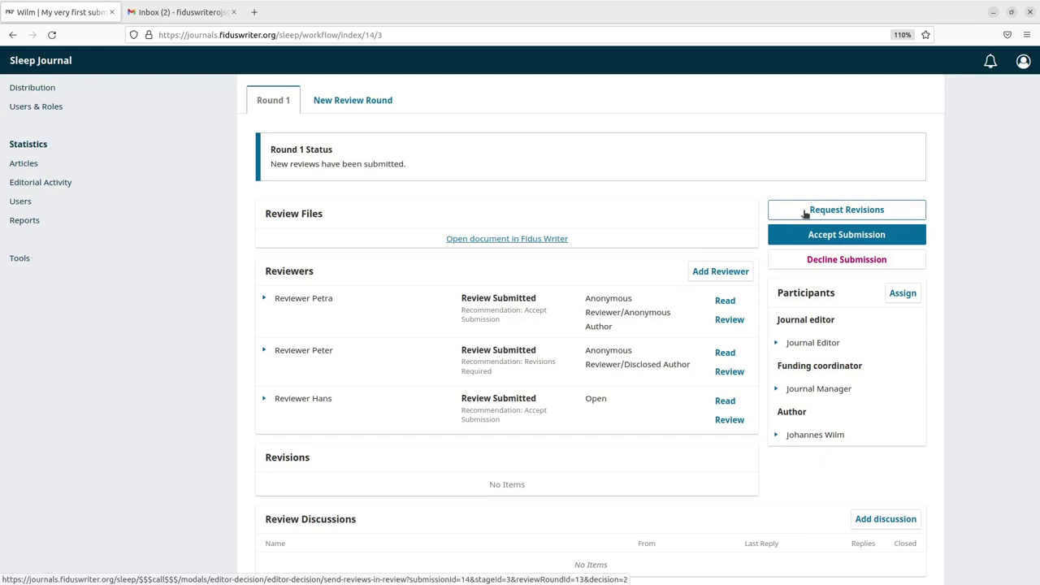
pyautogui.click(805, 214)
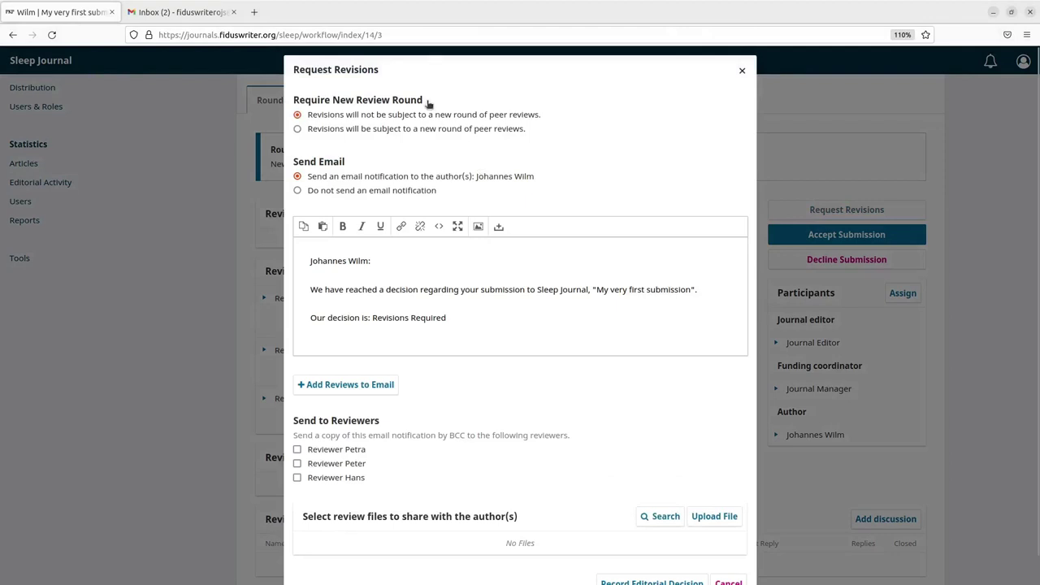
pyautogui.scroll(-1, 494, 476)
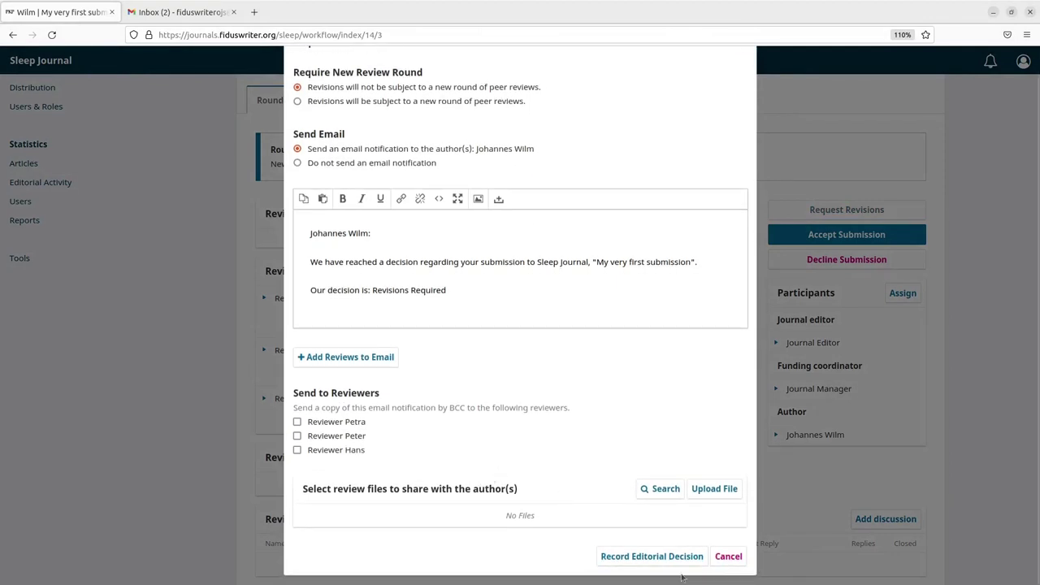
pyautogui.click(663, 557)
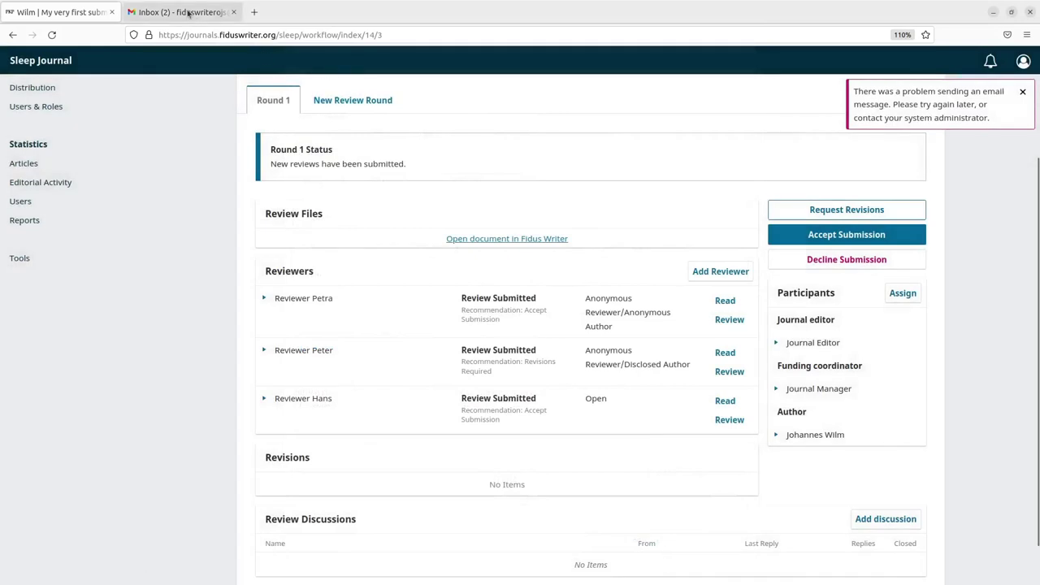
# Check the Gmail inbox, then load the Fidus Writer site ojs.fiduswriter.org in a new tab
pyautogui.click(189, 12)
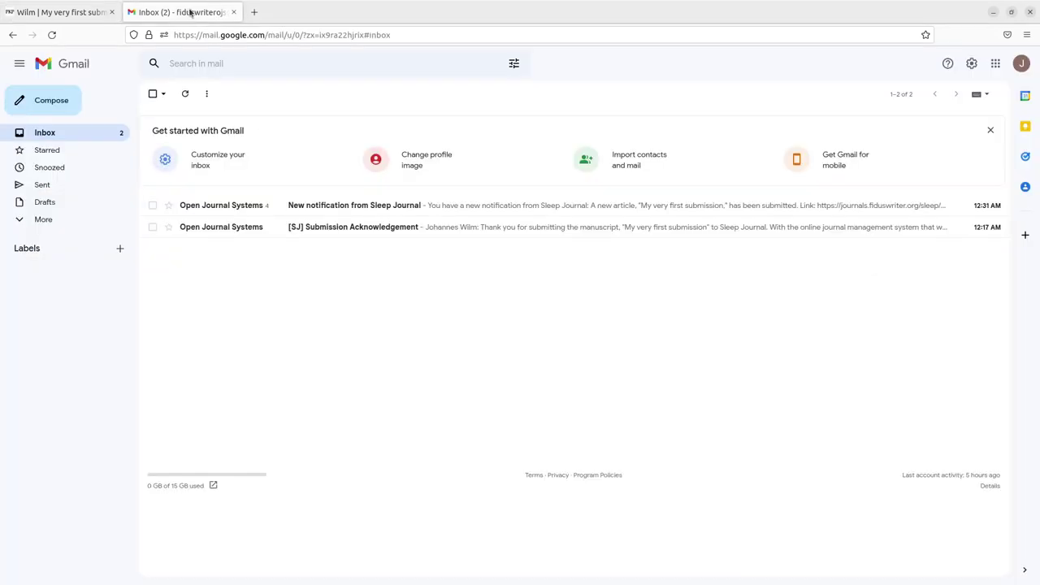
pyautogui.click(255, 12)
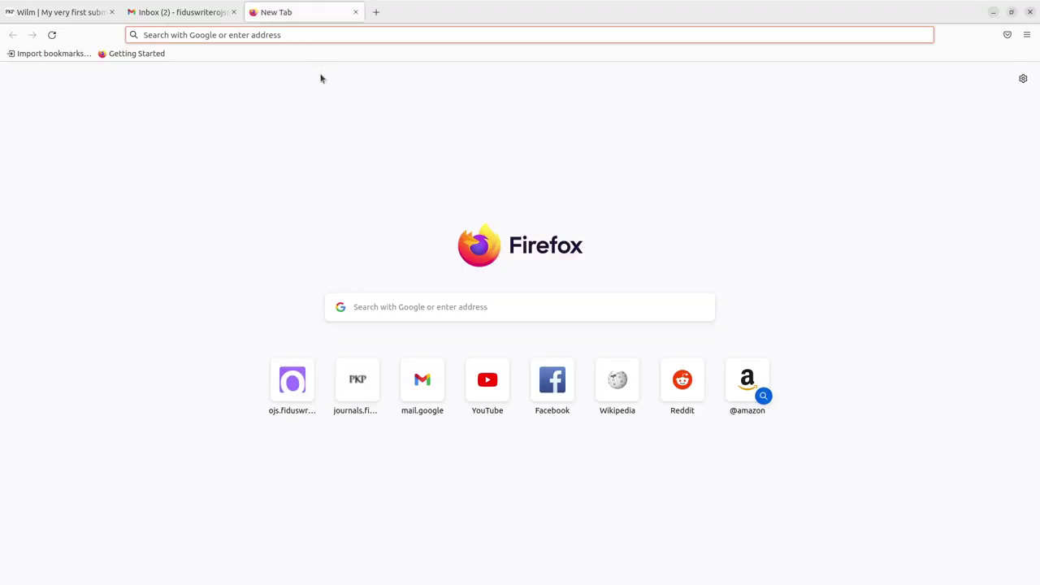
pyautogui.write('oj')
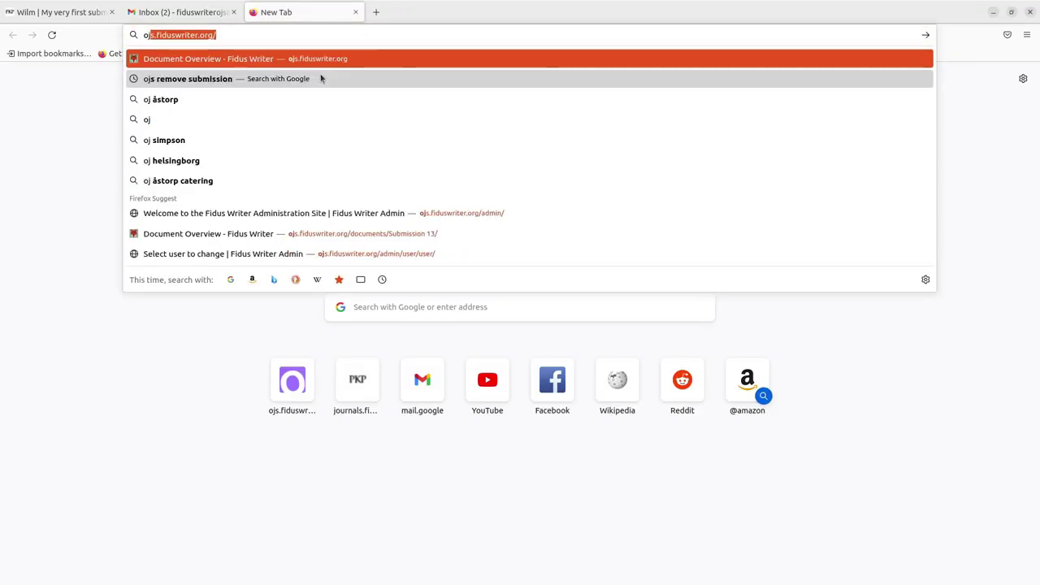
pyautogui.press('Return')
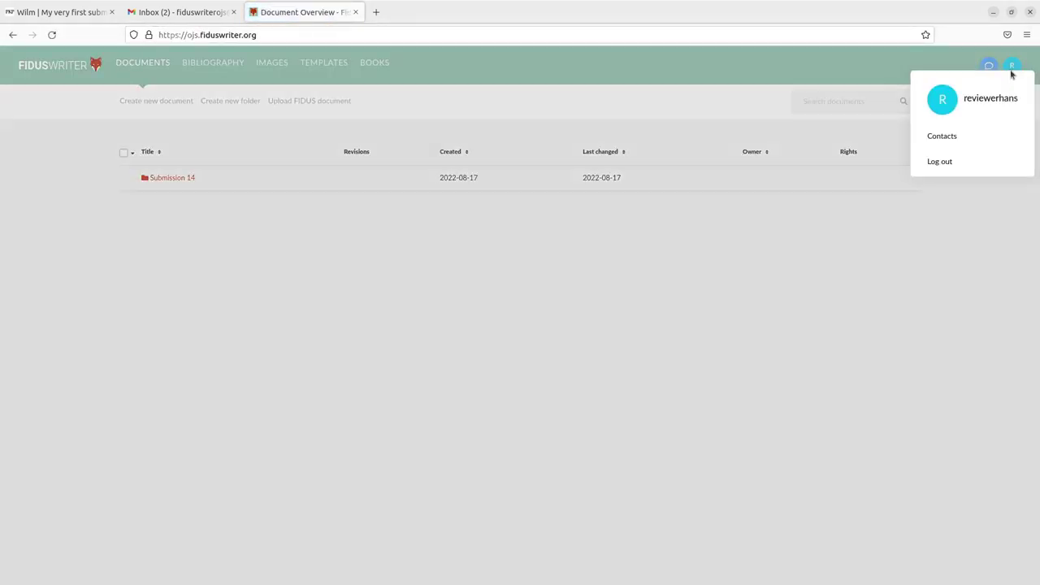
# Log out of the reviewer account and log back in with the author's saved credentials
pyautogui.click(1012, 68)
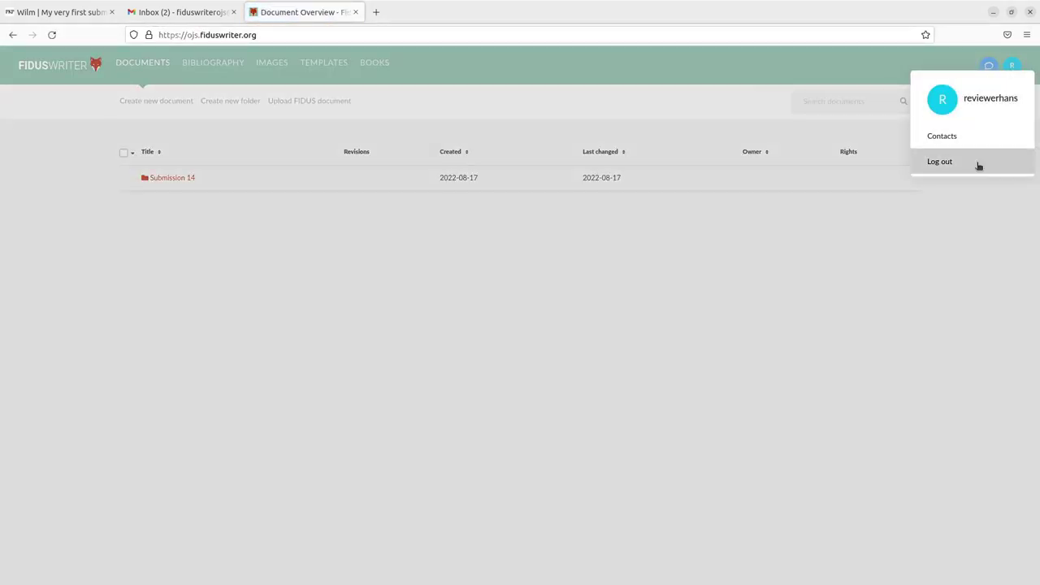
pyautogui.click(978, 164)
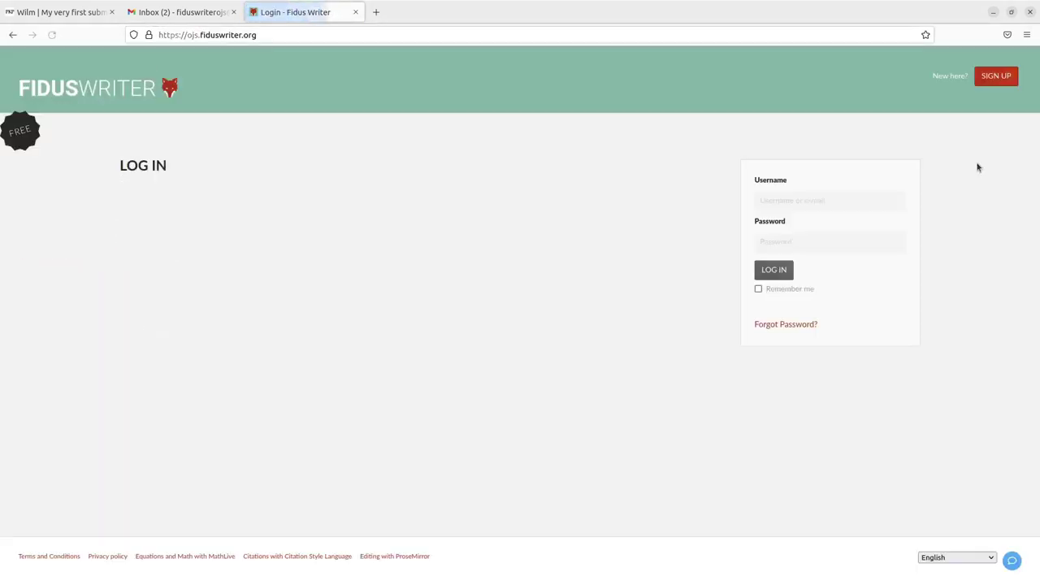
pyautogui.click(859, 201)
pyautogui.click(854, 218)
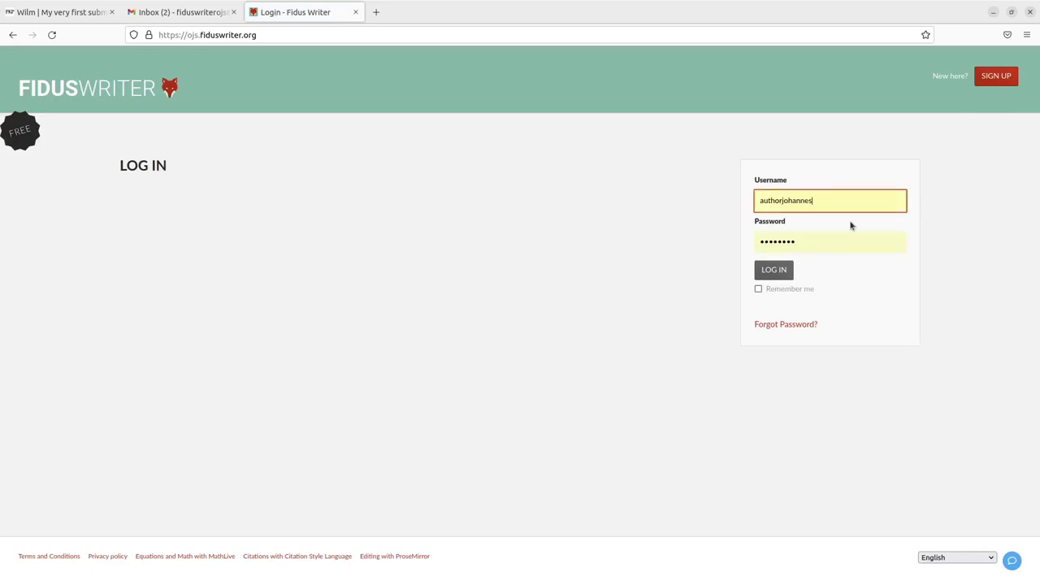
pyautogui.click(789, 269)
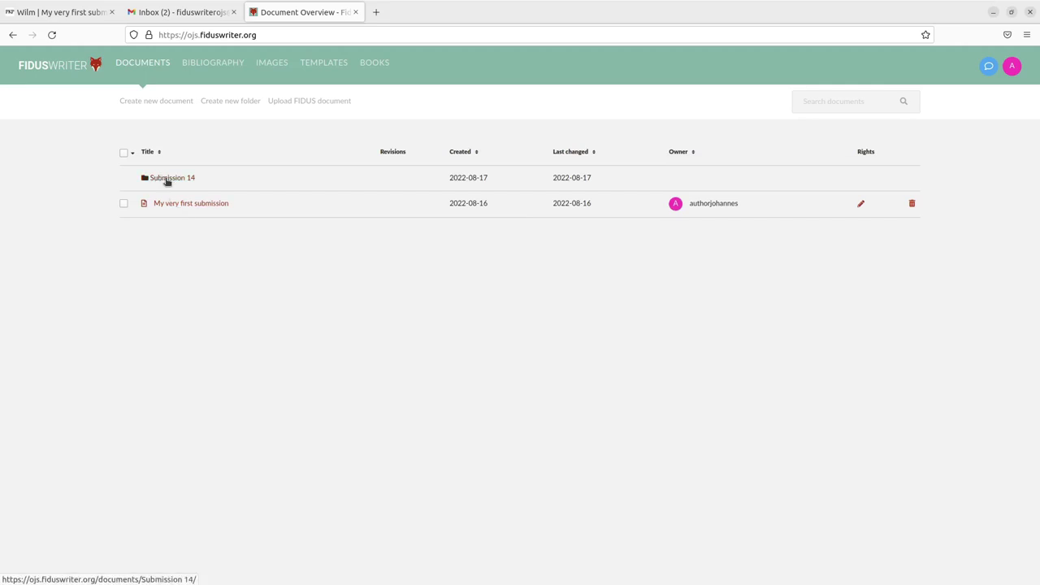
# Open the Submission 14 folder in Fidus Writer and return to its document list
pyautogui.click(167, 180)
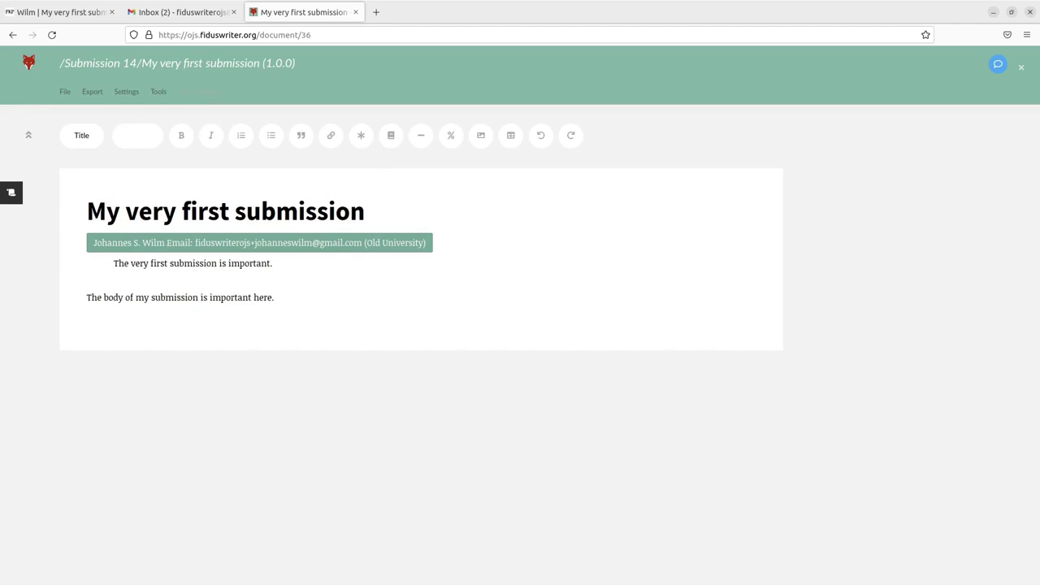
pyautogui.click(12, 34)
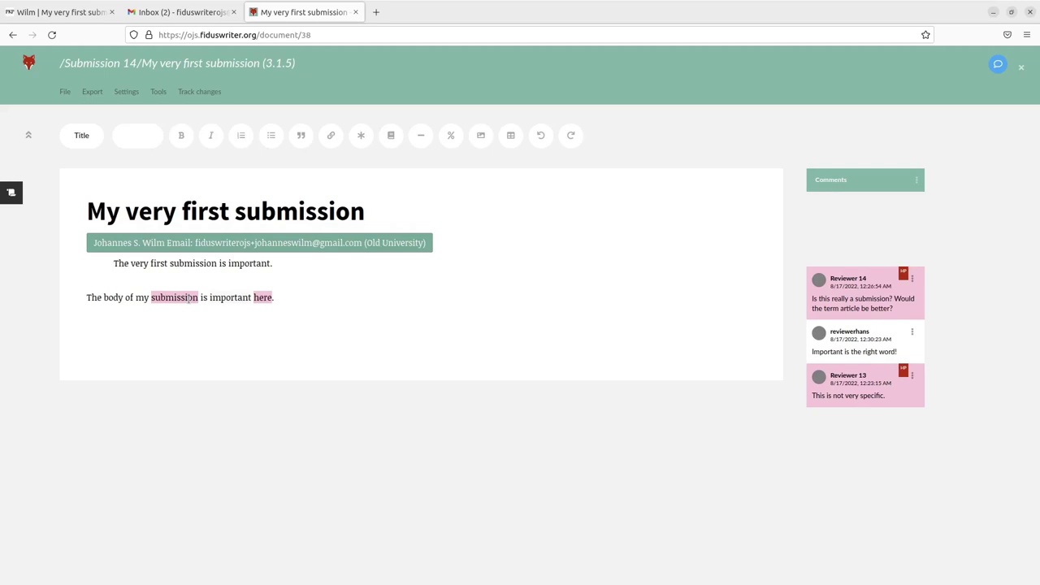
# Edit the body so it reads 'my article is important in Lund, Sweden.'
pyautogui.click(144, 297)
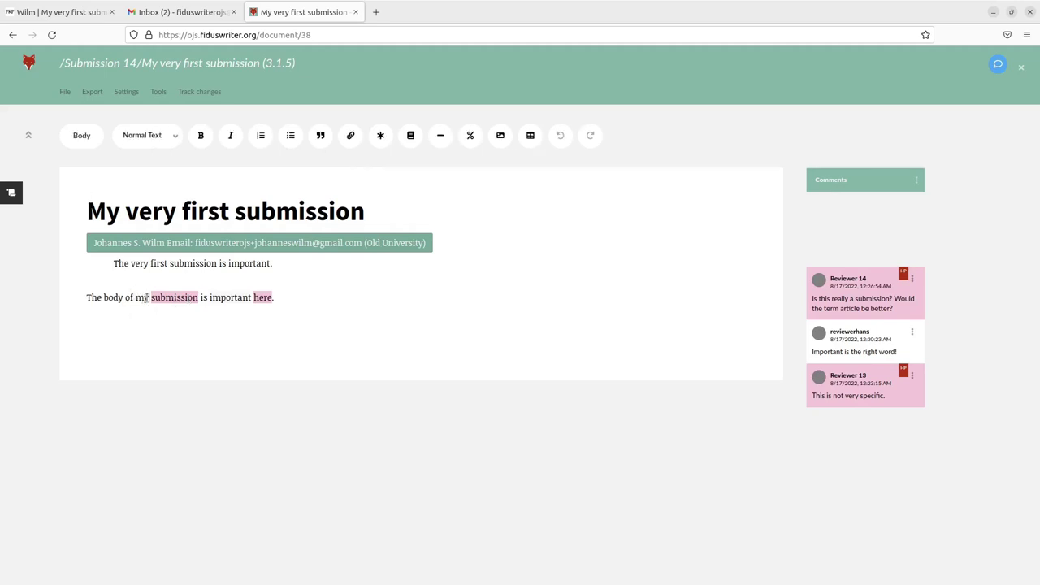
pyautogui.write('article')
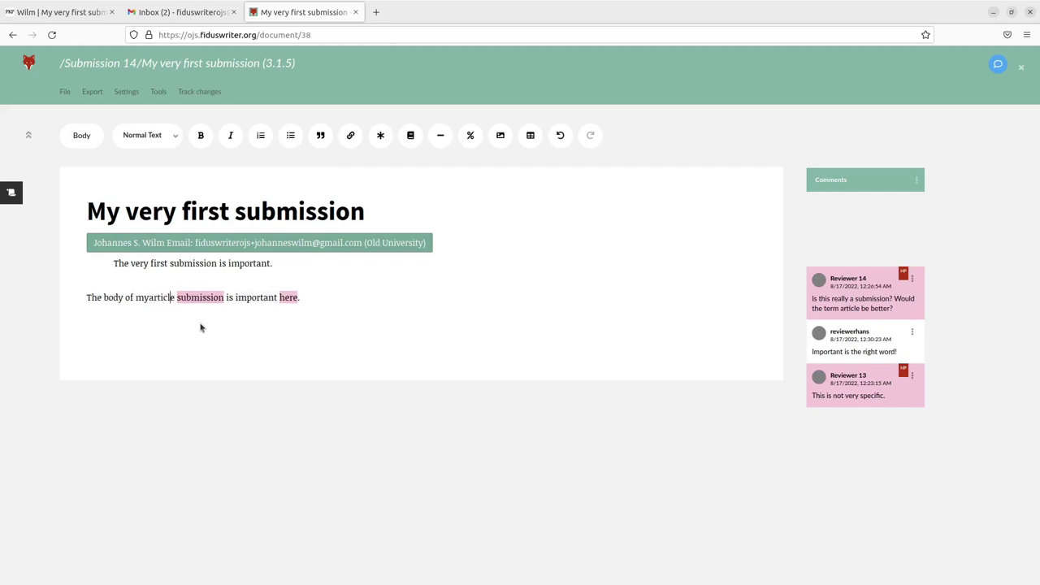
pyautogui.press('Left')
pyautogui.press('Left')
pyautogui.press('Left')
pyautogui.press('Left')
pyautogui.press('Left')
pyautogui.press('Left')
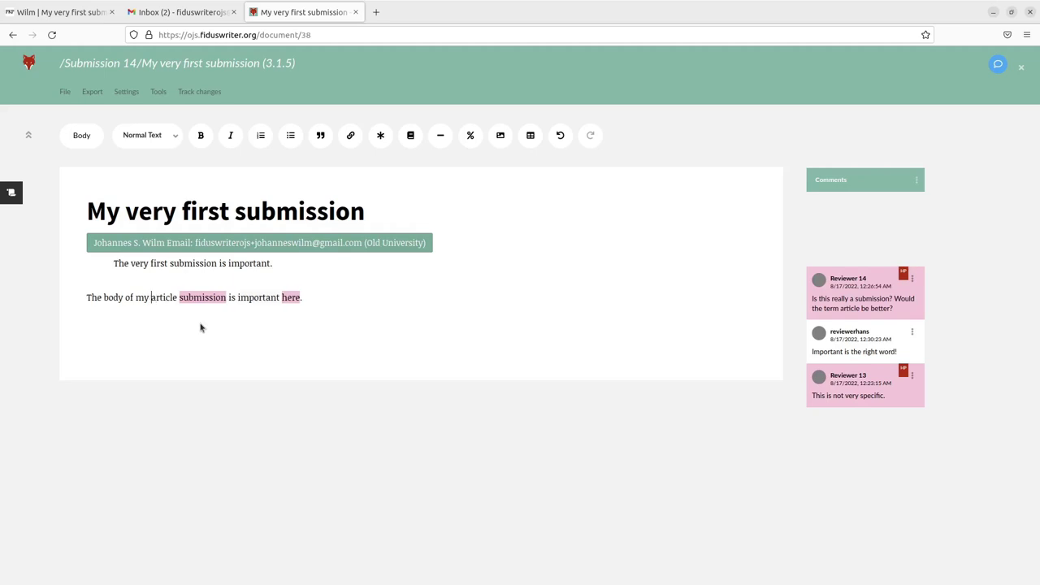
pyautogui.press('Right')
pyautogui.press('Right')
pyautogui.press('Right')
pyautogui.press('Right')
pyautogui.write('is important')
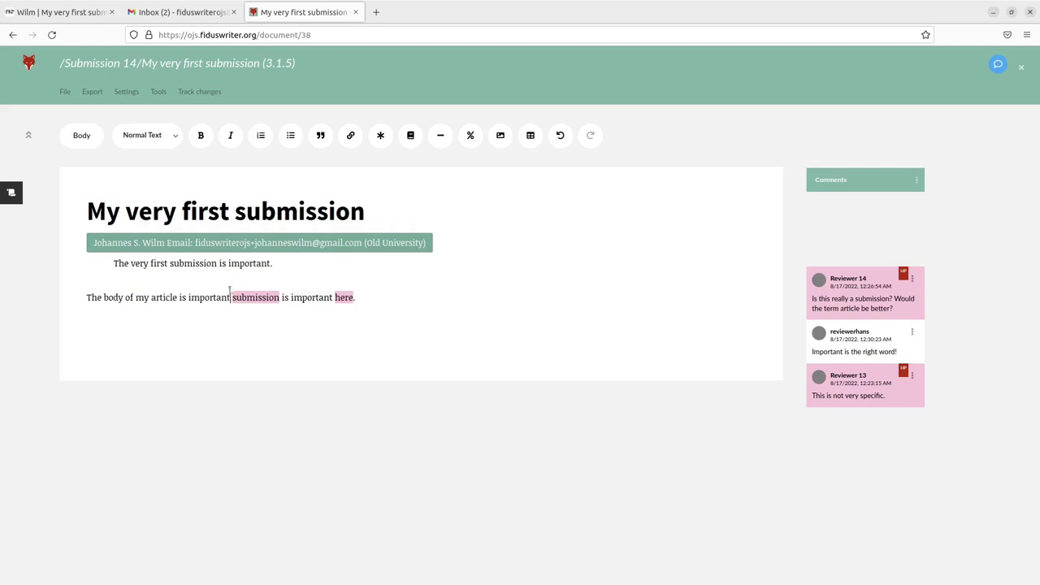
pyautogui.write(' in Lu')
pyautogui.write('nd, Swede')
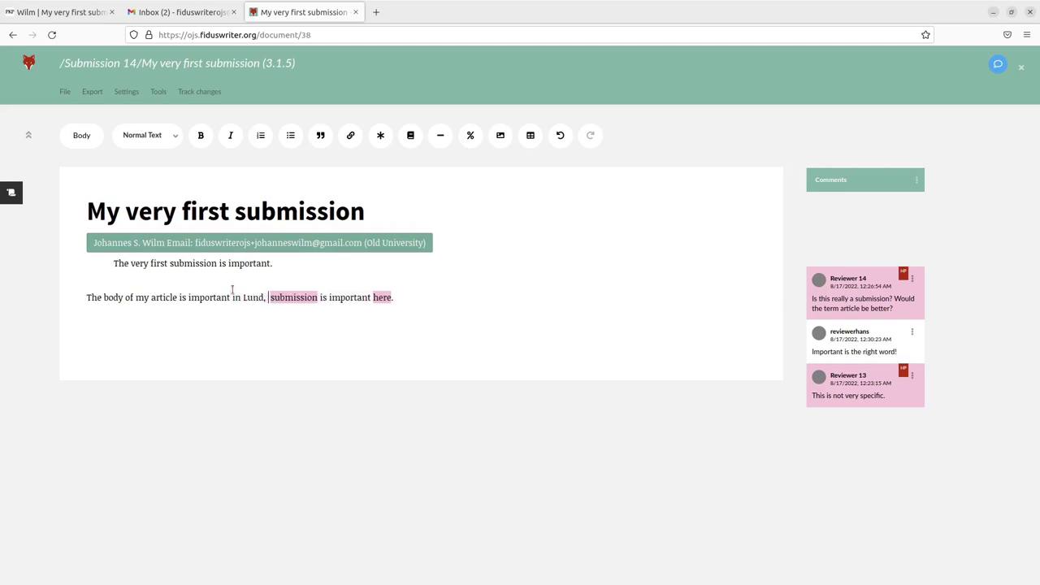
pyautogui.write('n.')
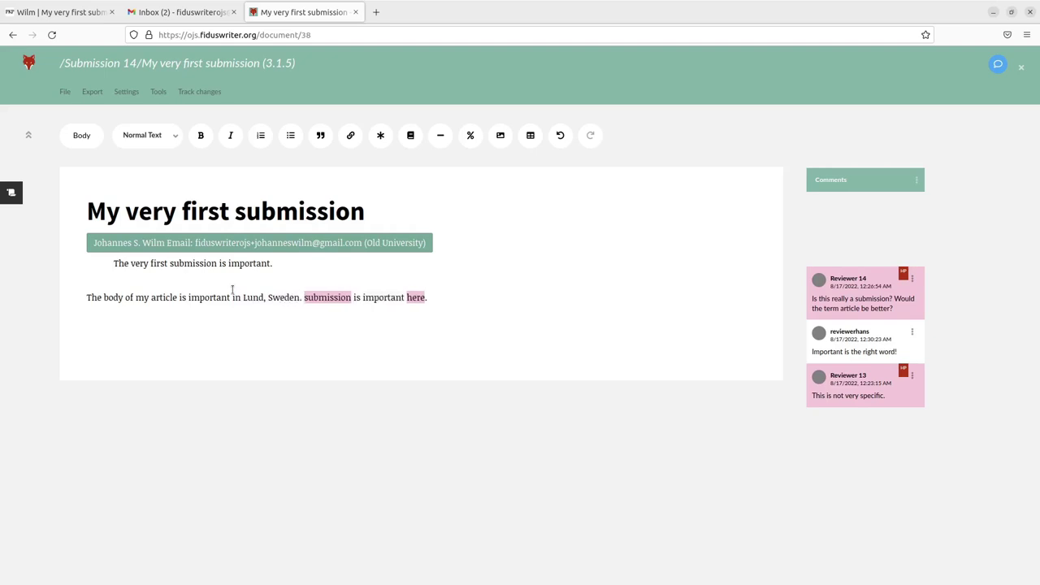
# Resolve the comments from Reviewer 14, reviewerhans and Reviewer 13
pyautogui.click(913, 281)
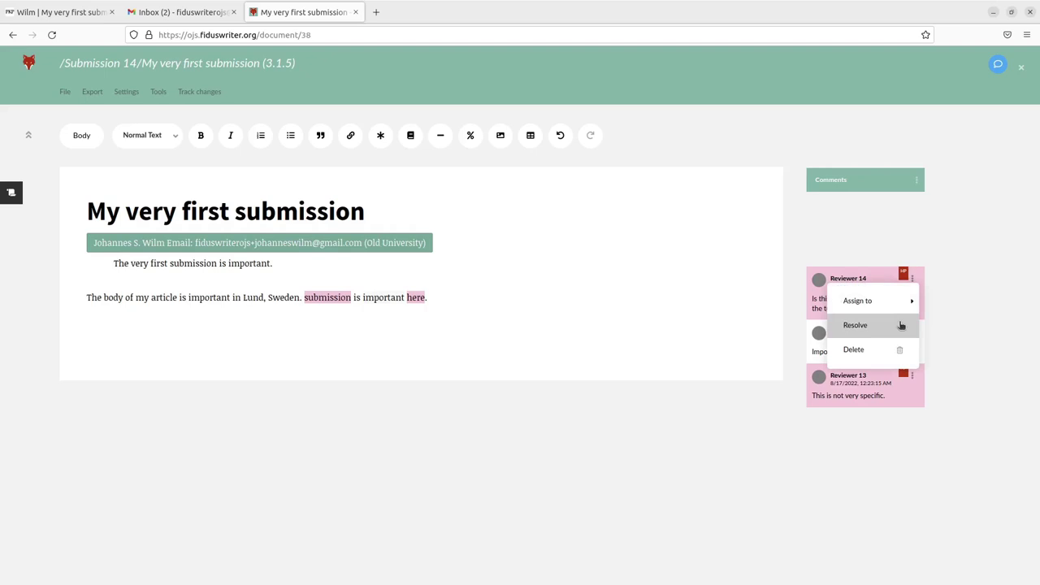
pyautogui.click(901, 325)
pyautogui.click(912, 280)
pyautogui.click(901, 324)
pyautogui.click(913, 279)
pyautogui.click(896, 325)
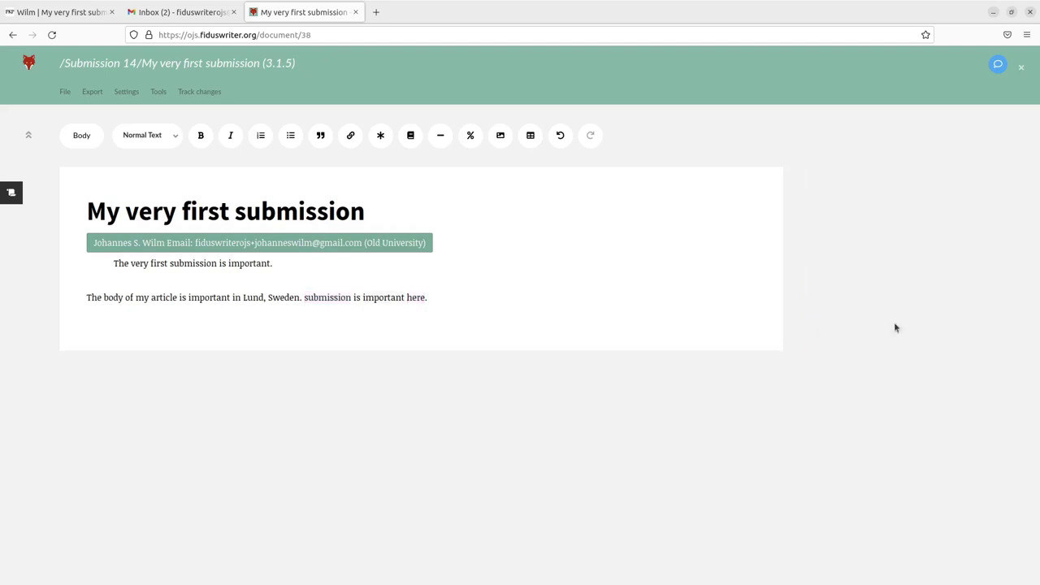
pyautogui.moveTo(303, 298); pyautogui.dragTo(427, 294)
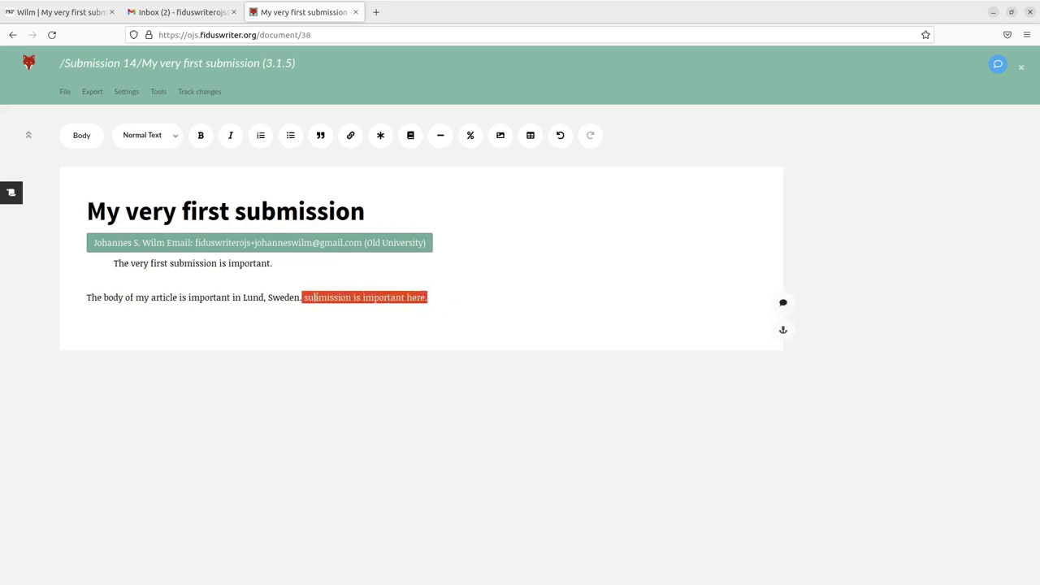
pyautogui.click(253, 298)
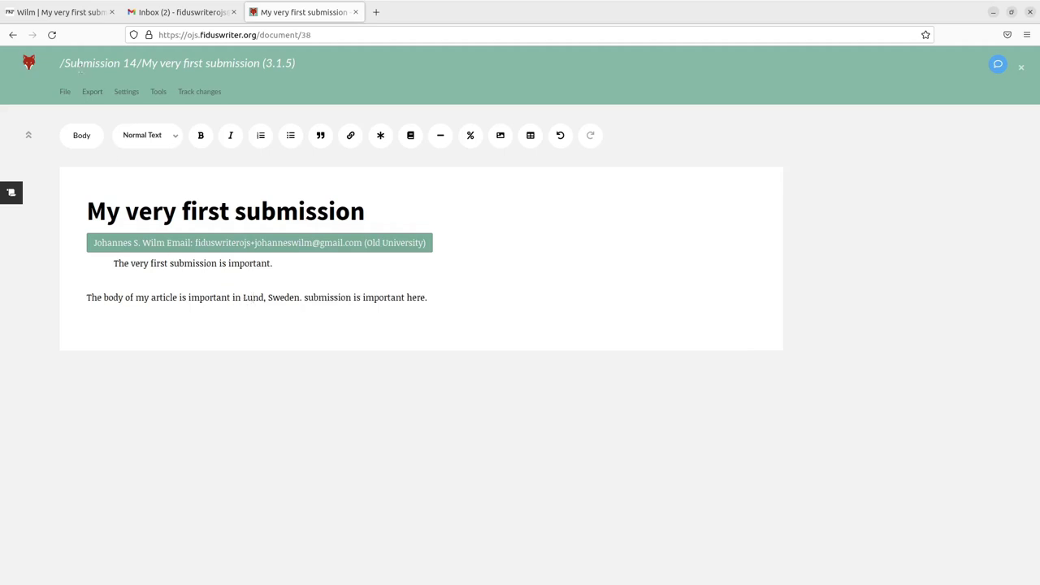
# Submit the revision to the journal with File > Submit to journal and Send
pyautogui.click(66, 92)
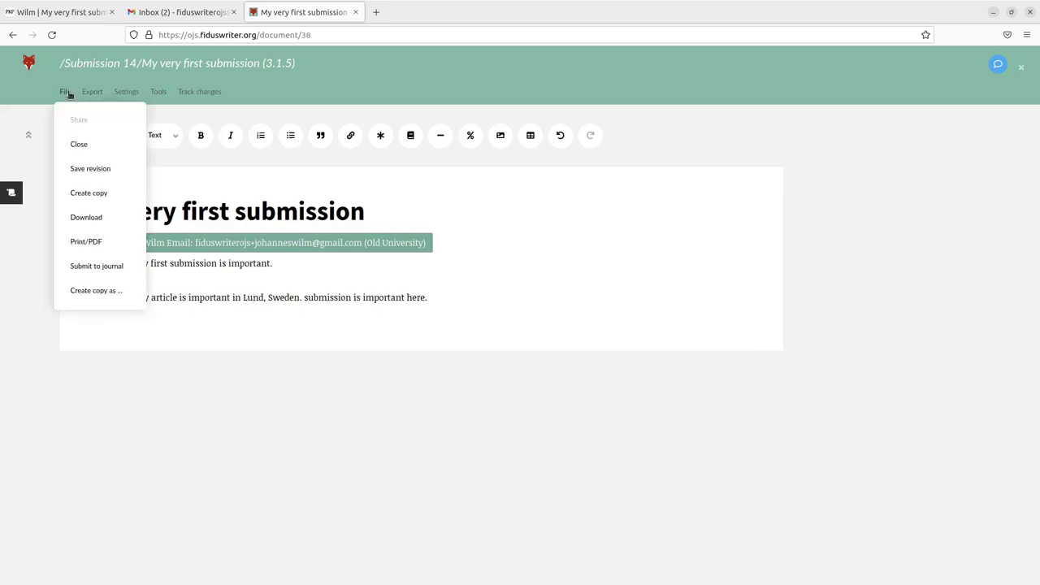
pyautogui.click(126, 269)
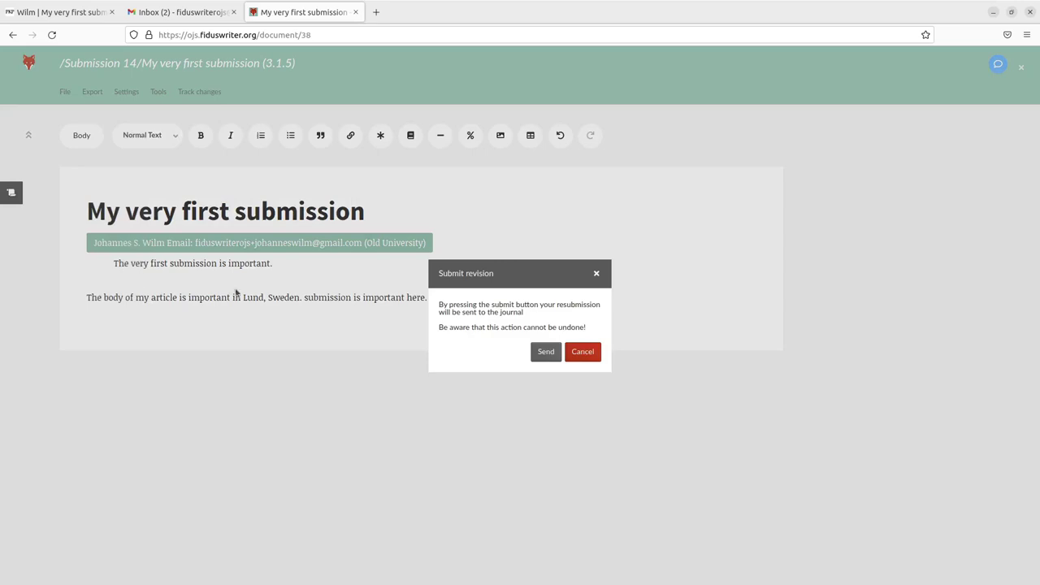
pyautogui.click(548, 355)
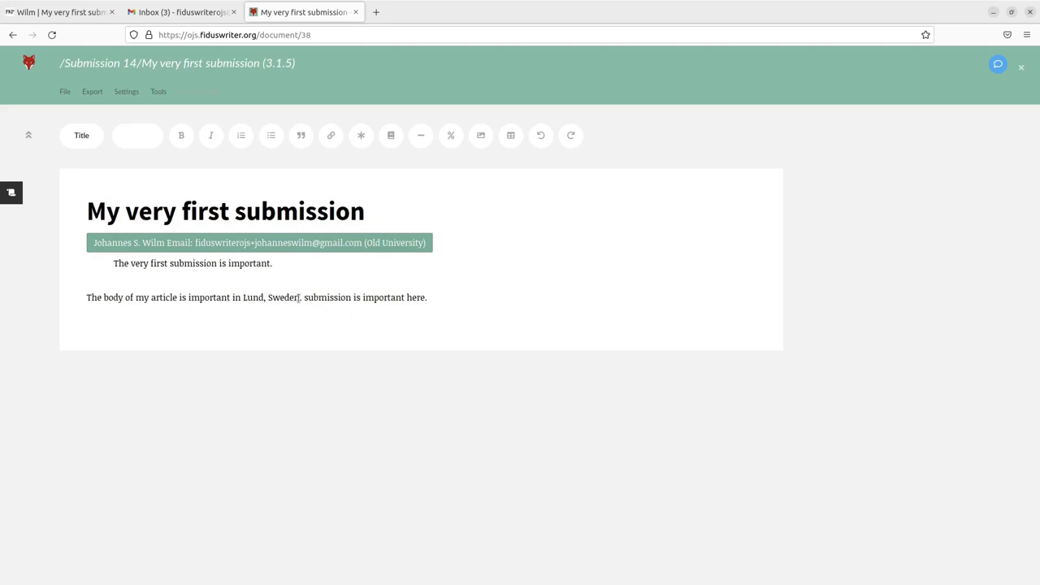
# Close the Fidus Writer document tab
pyautogui.moveTo(296, 297); pyautogui.dragTo(426, 298)
pyautogui.click(316, 296)
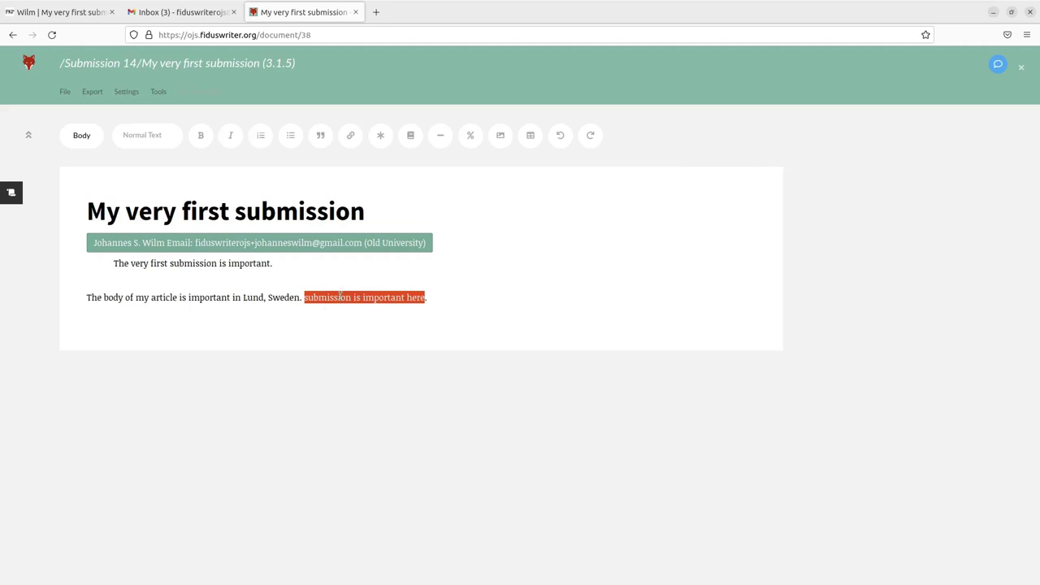
pyautogui.click(355, 12)
# Reload the journal's review workflow page and scroll down to the Revisions listing
pyautogui.click(65, 13)
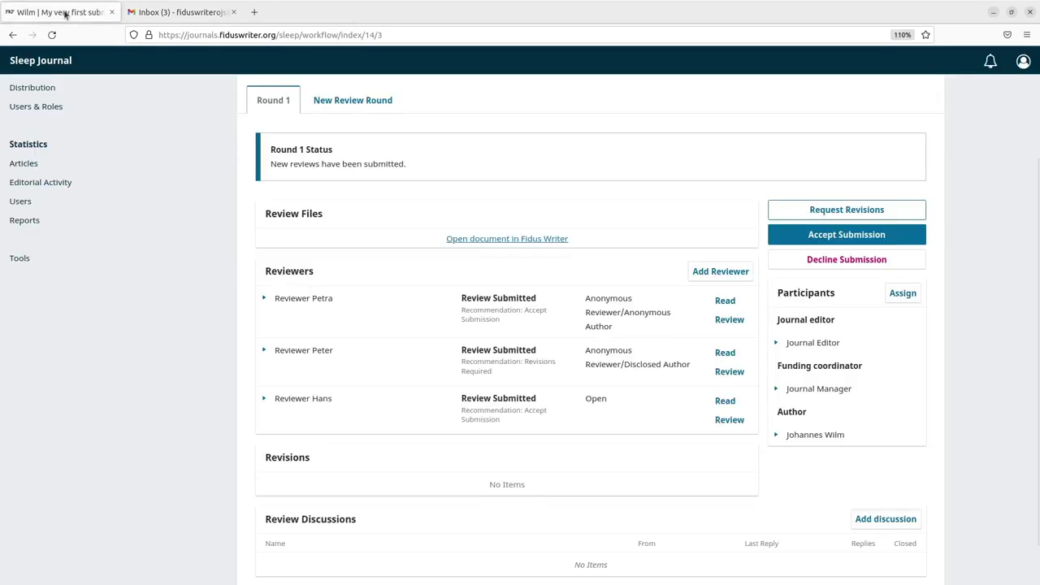
pyautogui.click(52, 35)
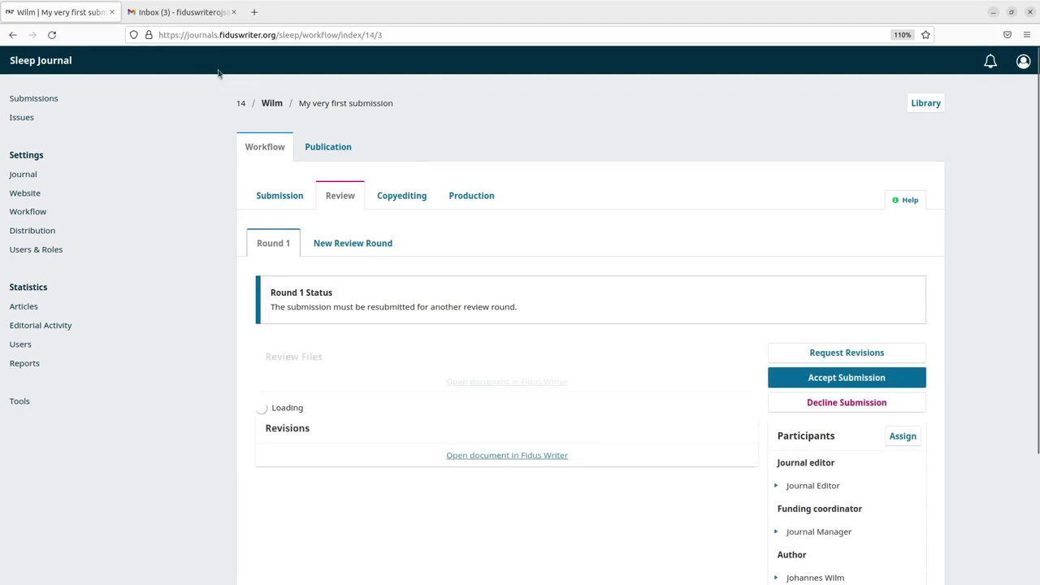
pyautogui.scroll(-4, 710, 365)
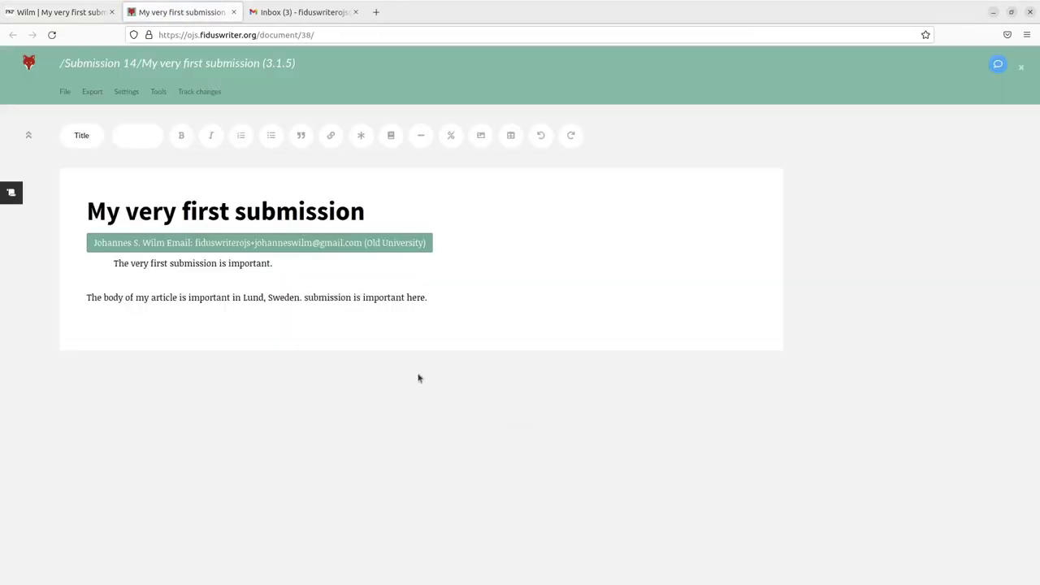
# Delete the leftover 'submission is important here.' from the 3.1.5 body and close the tab
pyautogui.keyDown('shift'); pyautogui.click(309, 298); pyautogui.keyUp('shift')
pyautogui.click(315, 297)
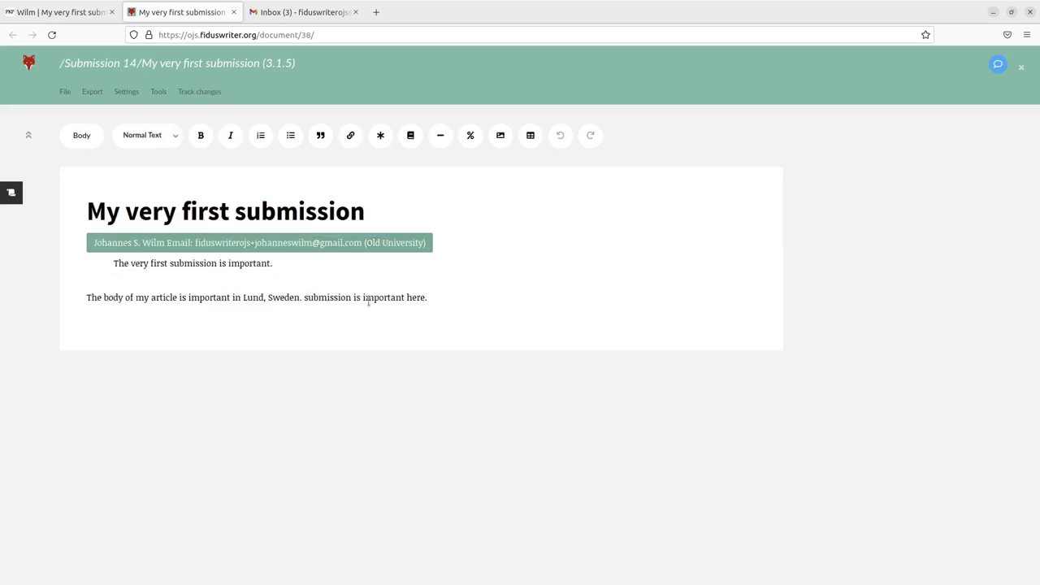
pyautogui.click(428, 297)
pyautogui.keyDown('shift'); pyautogui.click(339, 298); pyautogui.keyUp('shift')
pyautogui.moveTo(340, 297); pyautogui.dragTo(303, 297)
pyautogui.press('Delete')
pyautogui.click(65, 91)
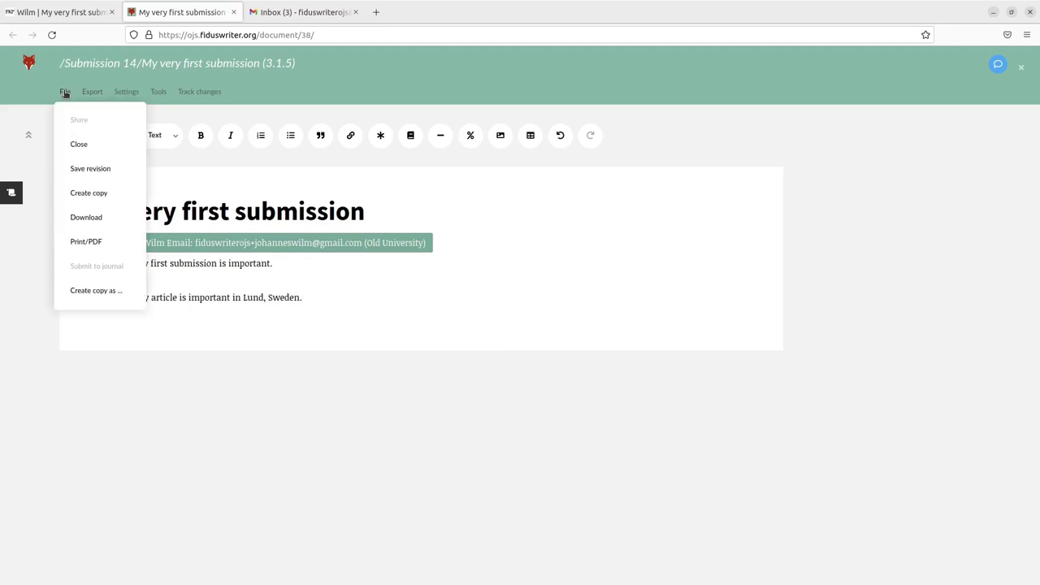
pyautogui.click(234, 12)
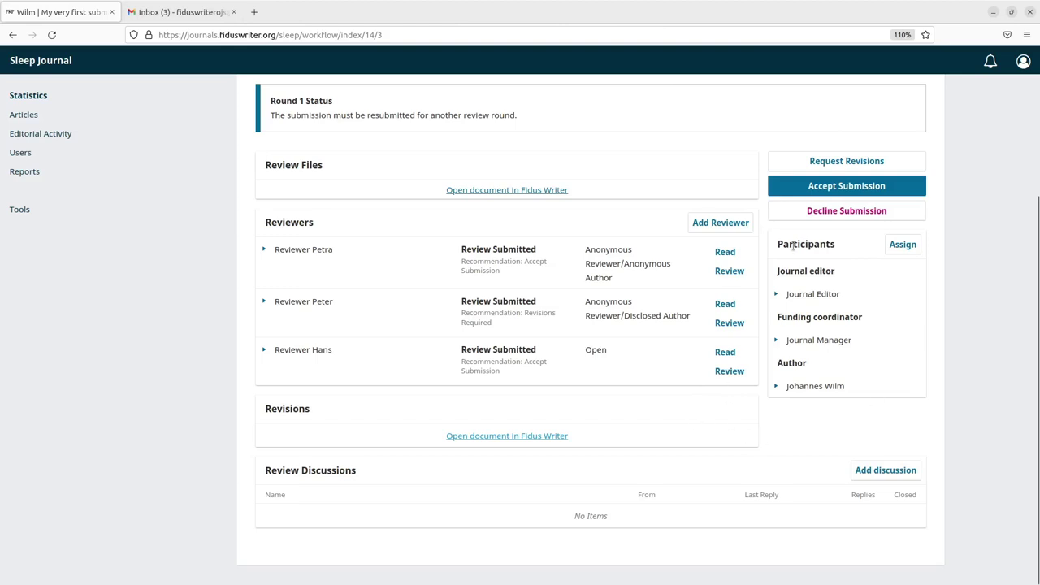
# Accept submission 14 and record the decision that sends it to copyediting
pyautogui.click(860, 189)
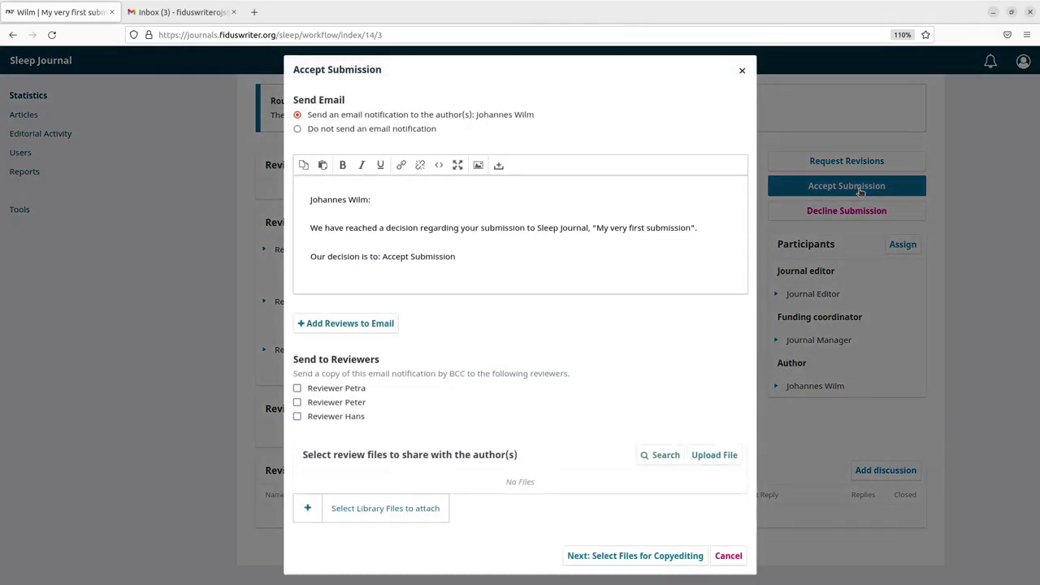
pyautogui.click(639, 558)
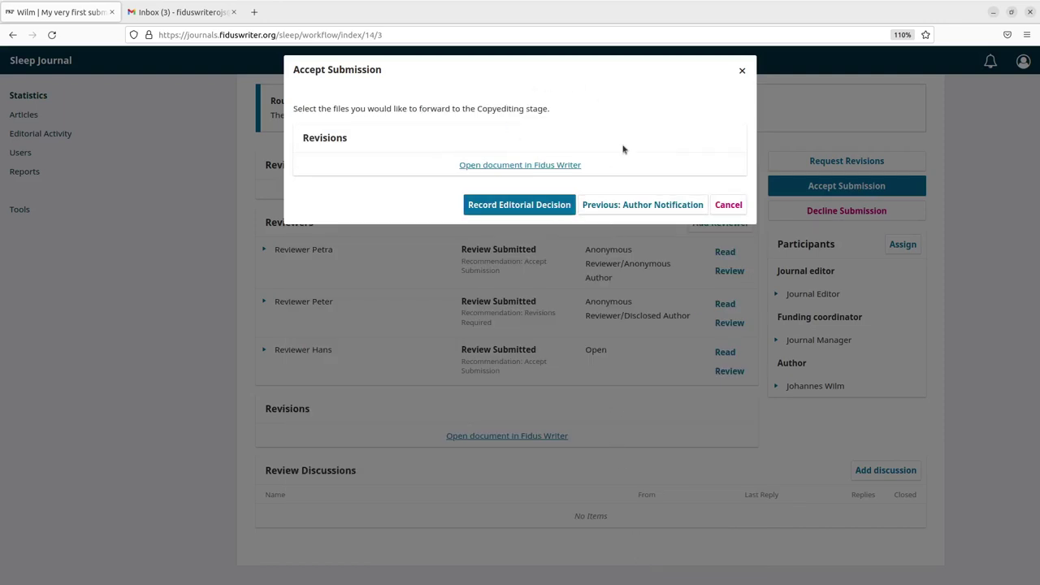
pyautogui.click(537, 205)
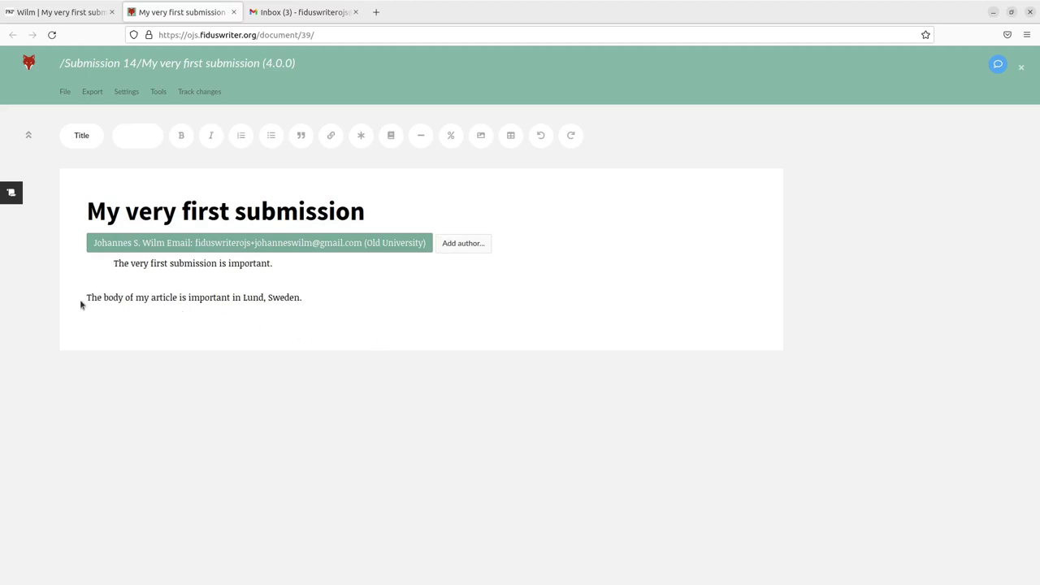
pyautogui.hotkey('ctrl', 'a')
pyautogui.click(300, 298)
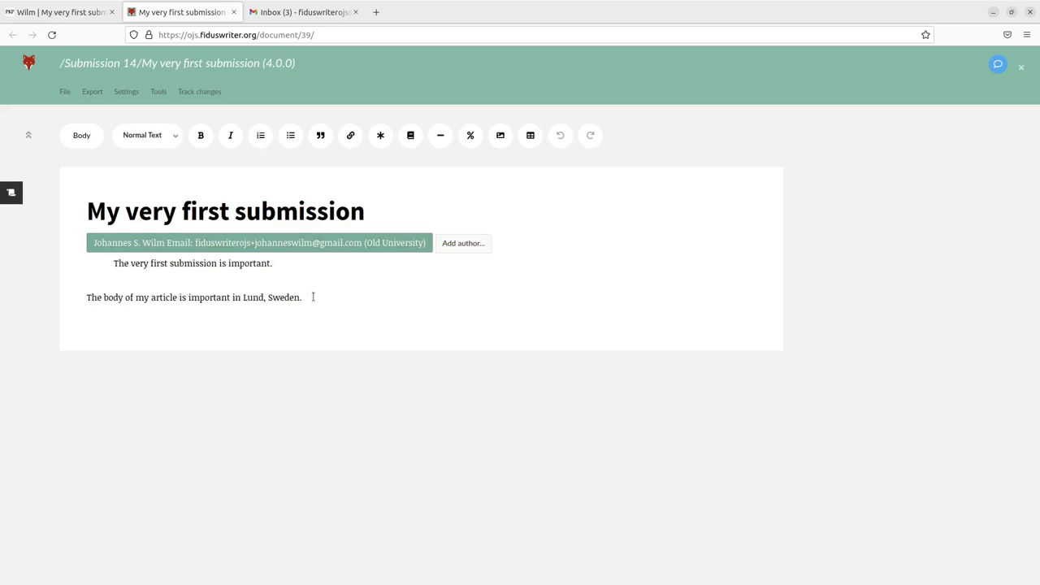
pyautogui.moveTo(313, 297); pyautogui.dragTo(176, 290)
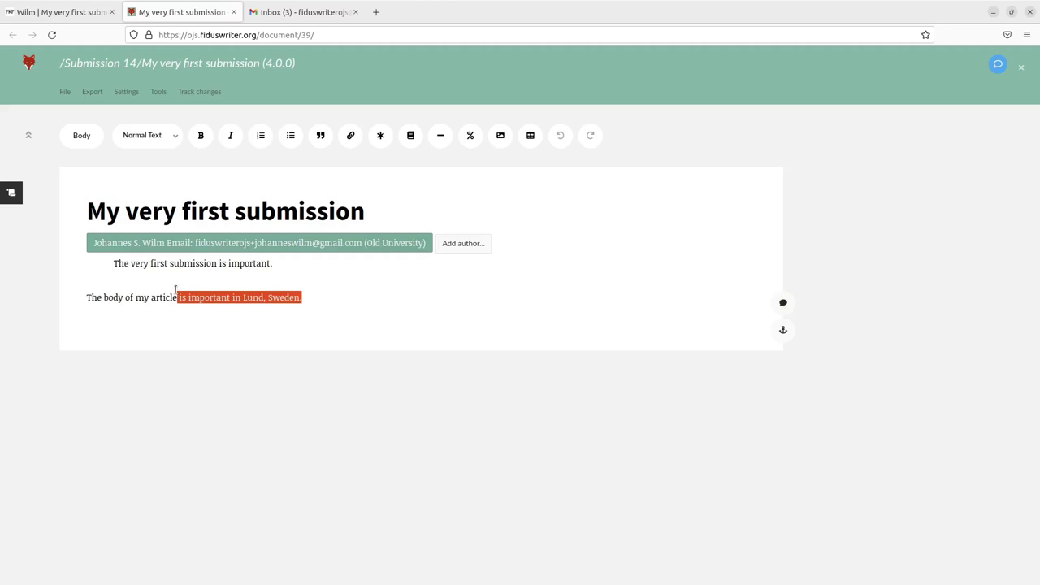
pyautogui.click(240, 246)
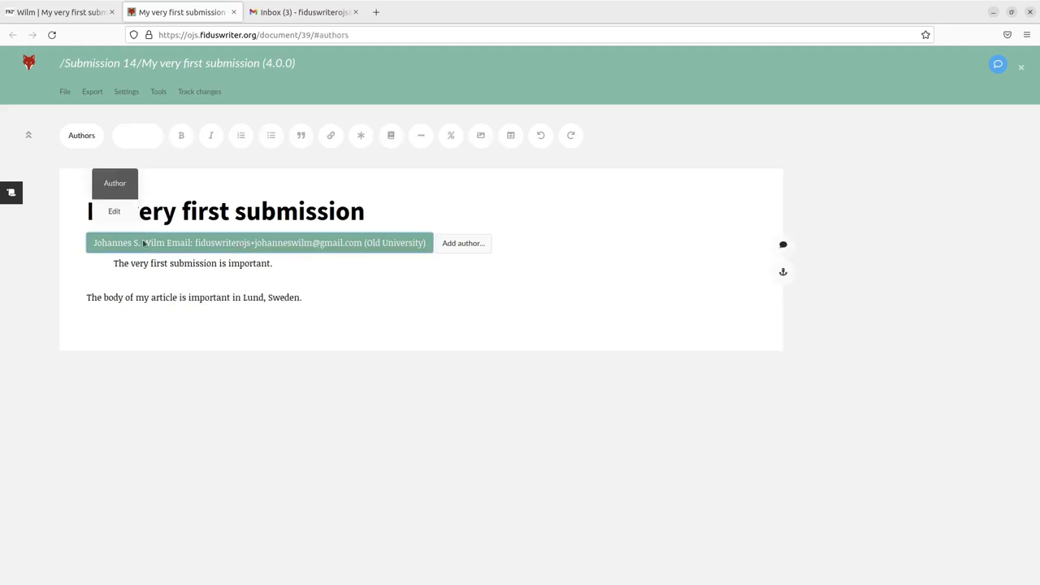
pyautogui.click(464, 244)
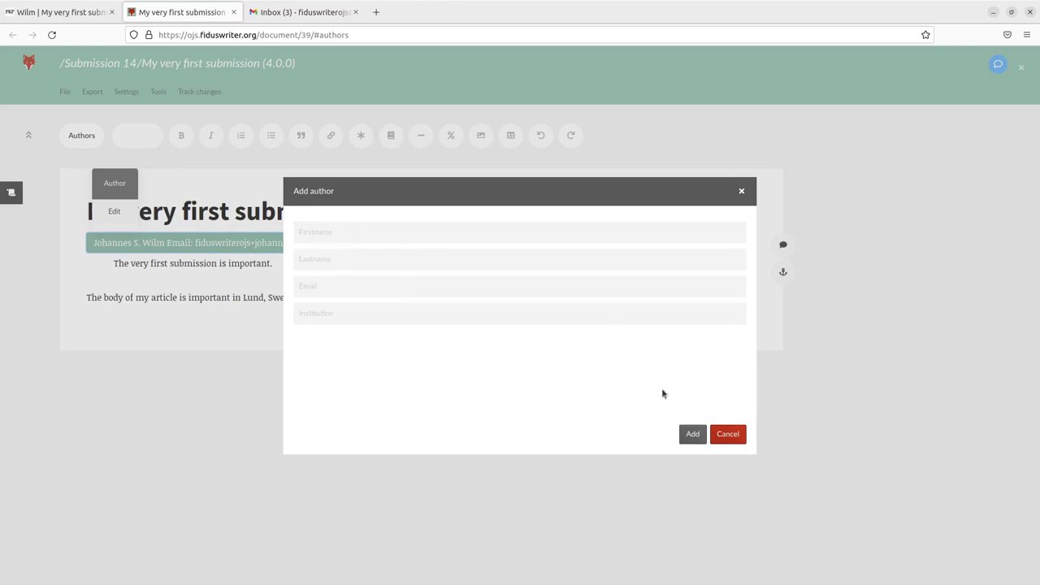
pyautogui.click(728, 435)
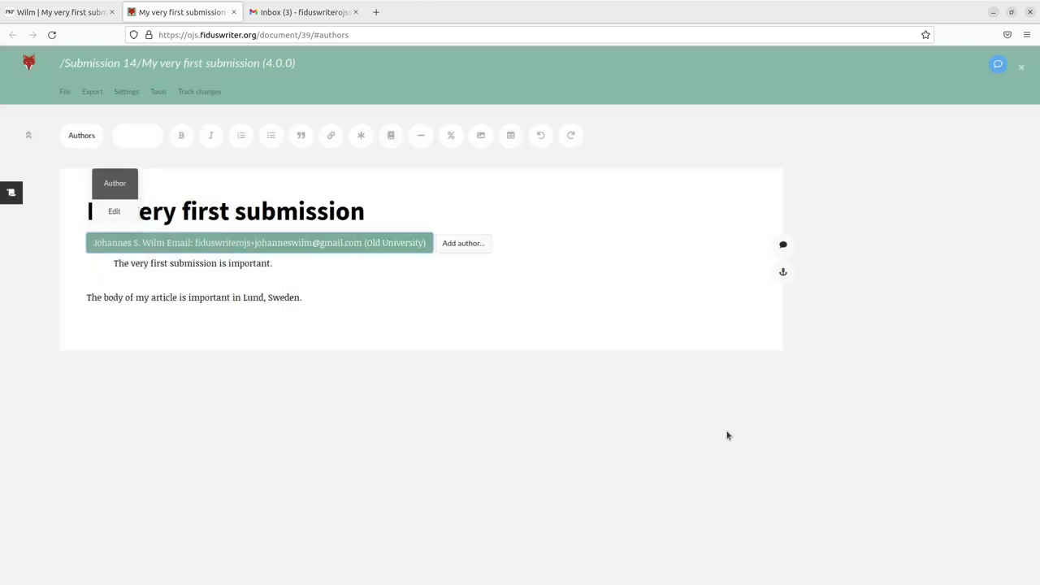
pyautogui.click(209, 264)
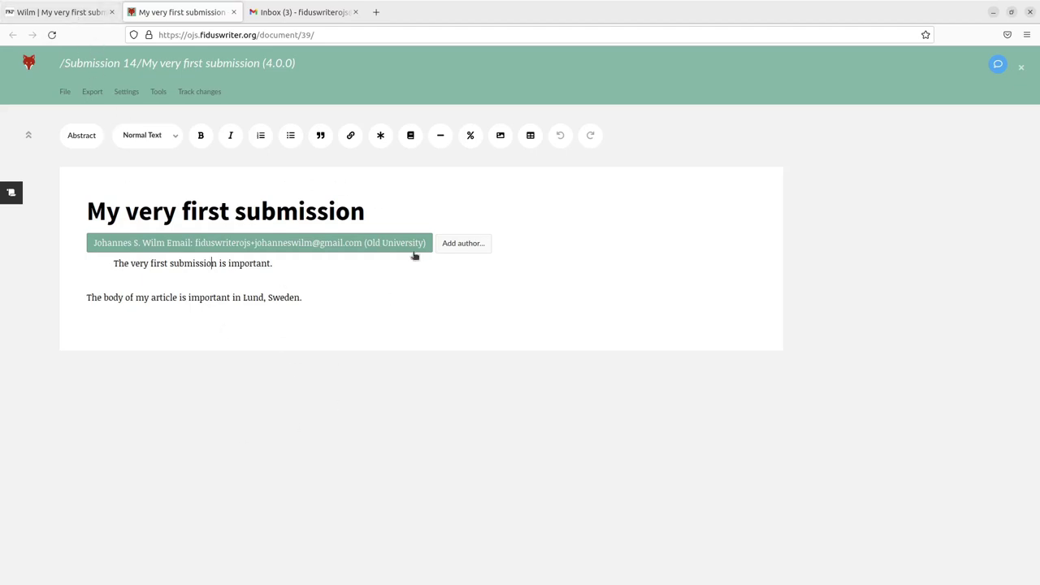
pyautogui.click(213, 263)
# Open the Export menu of the 4.0.0 copyediting version to list formats like JATS
pyautogui.click(95, 93)
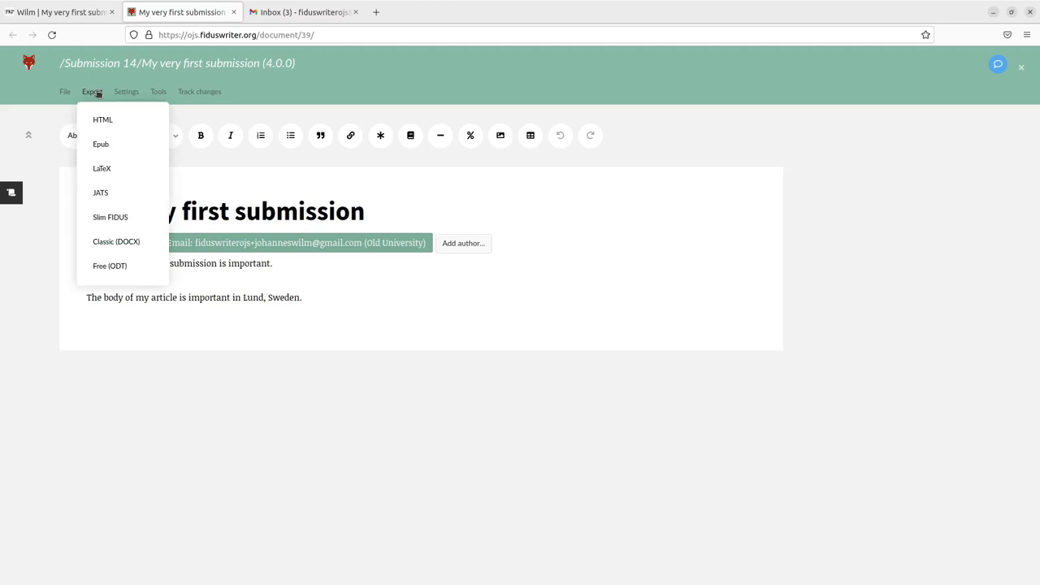